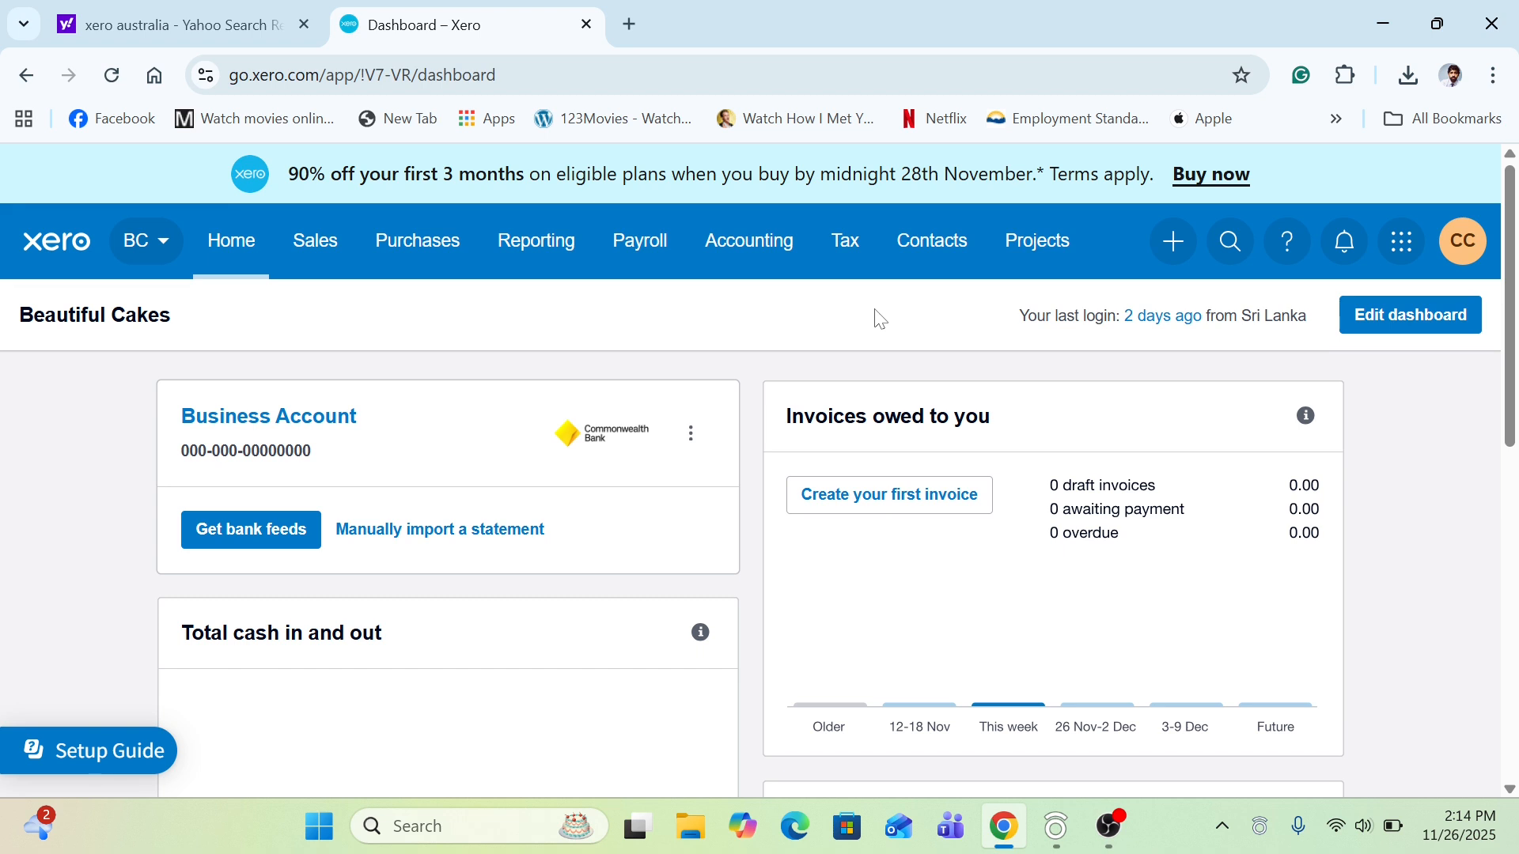
# Step: Open the chart of accounts under Accounting, export it and open the exported file in Excel
pyautogui.click(772, 254)
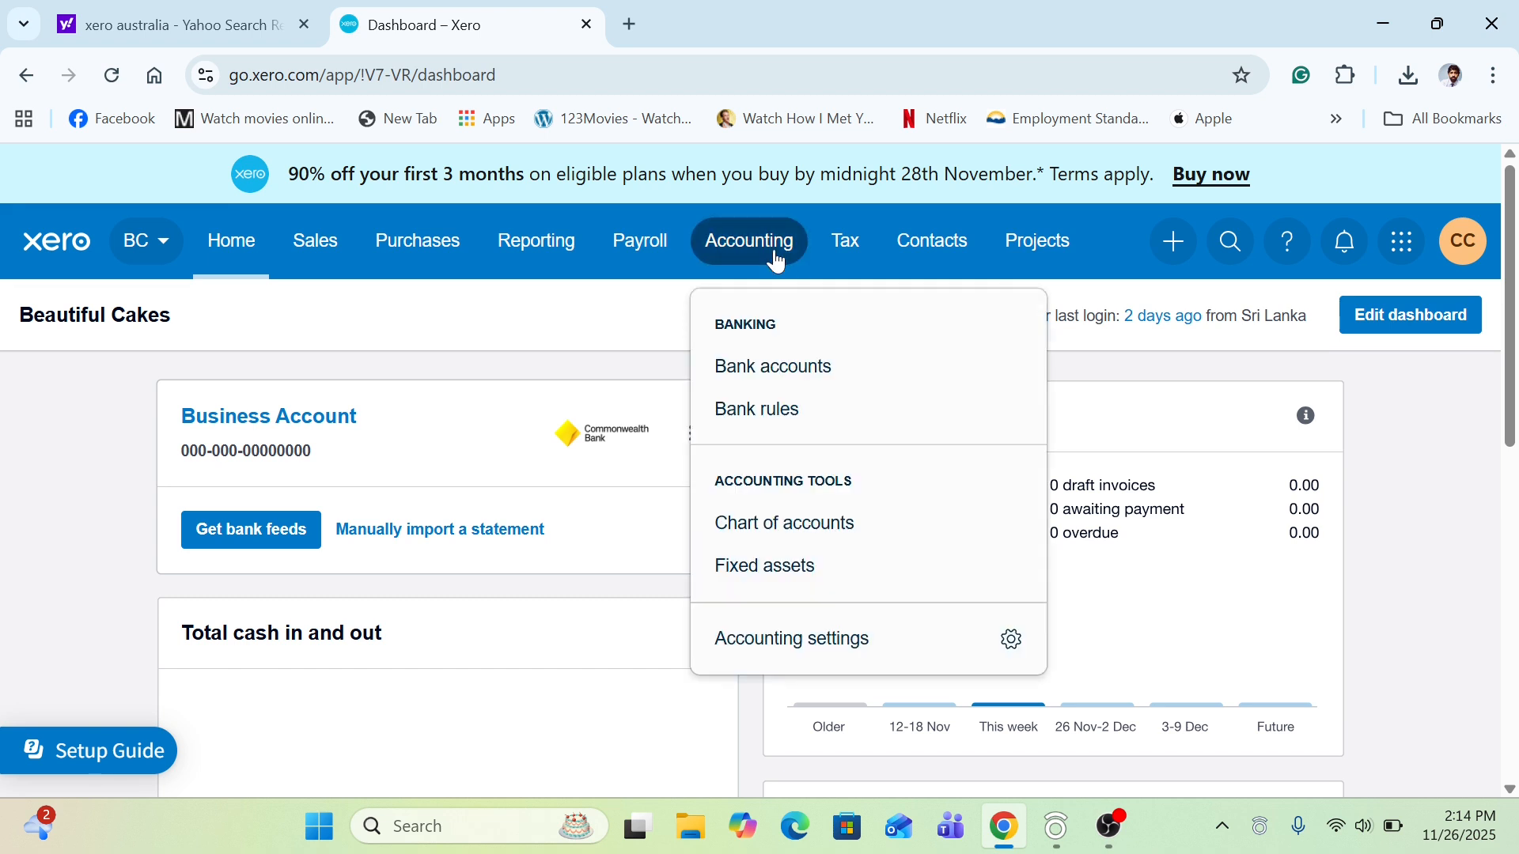
pyautogui.click(819, 522)
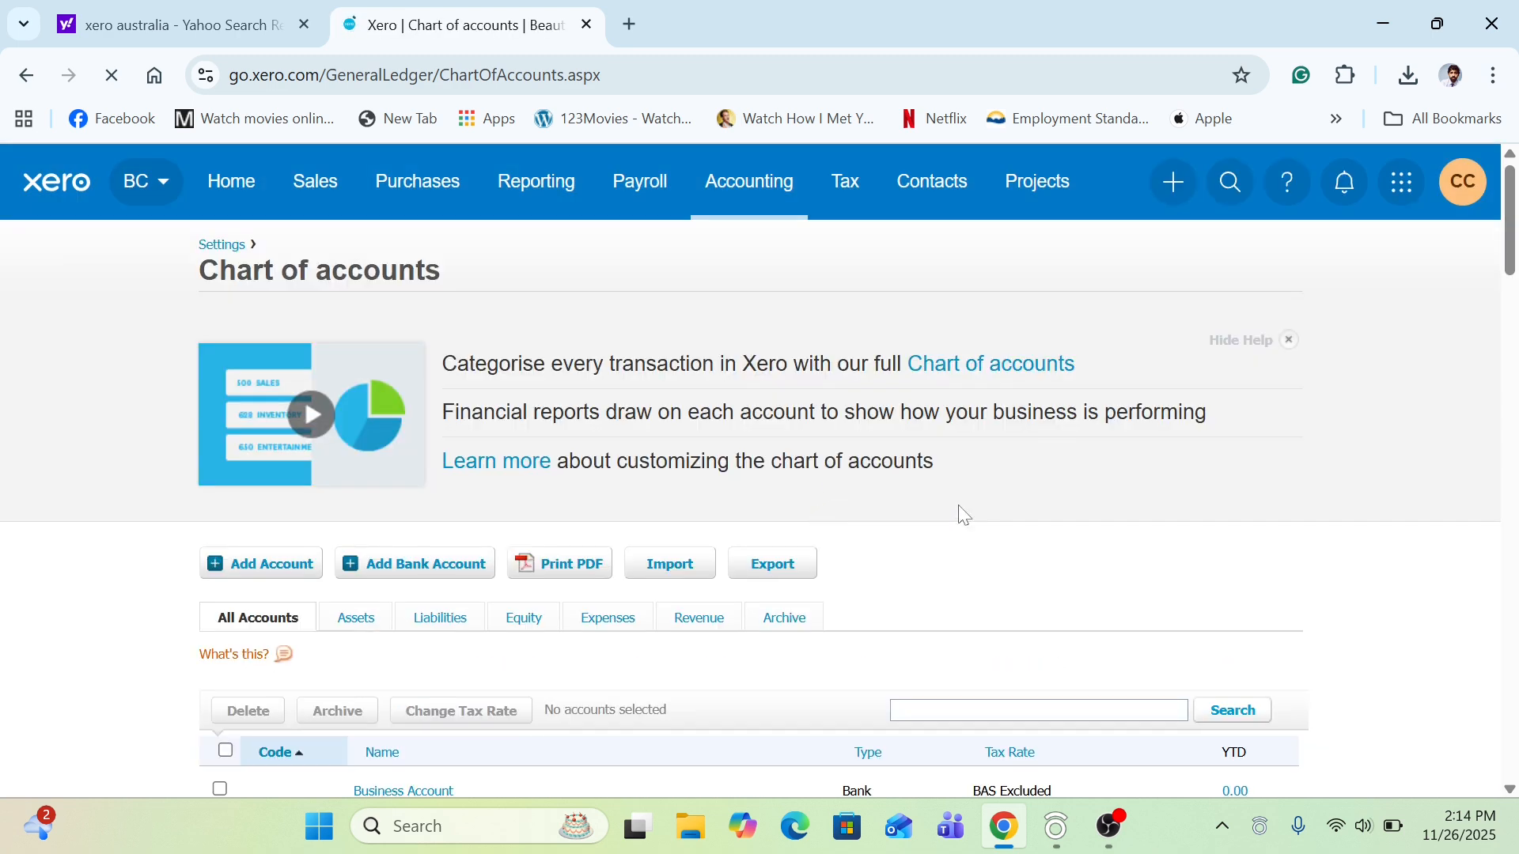
pyautogui.scroll(-3, 984, 533)
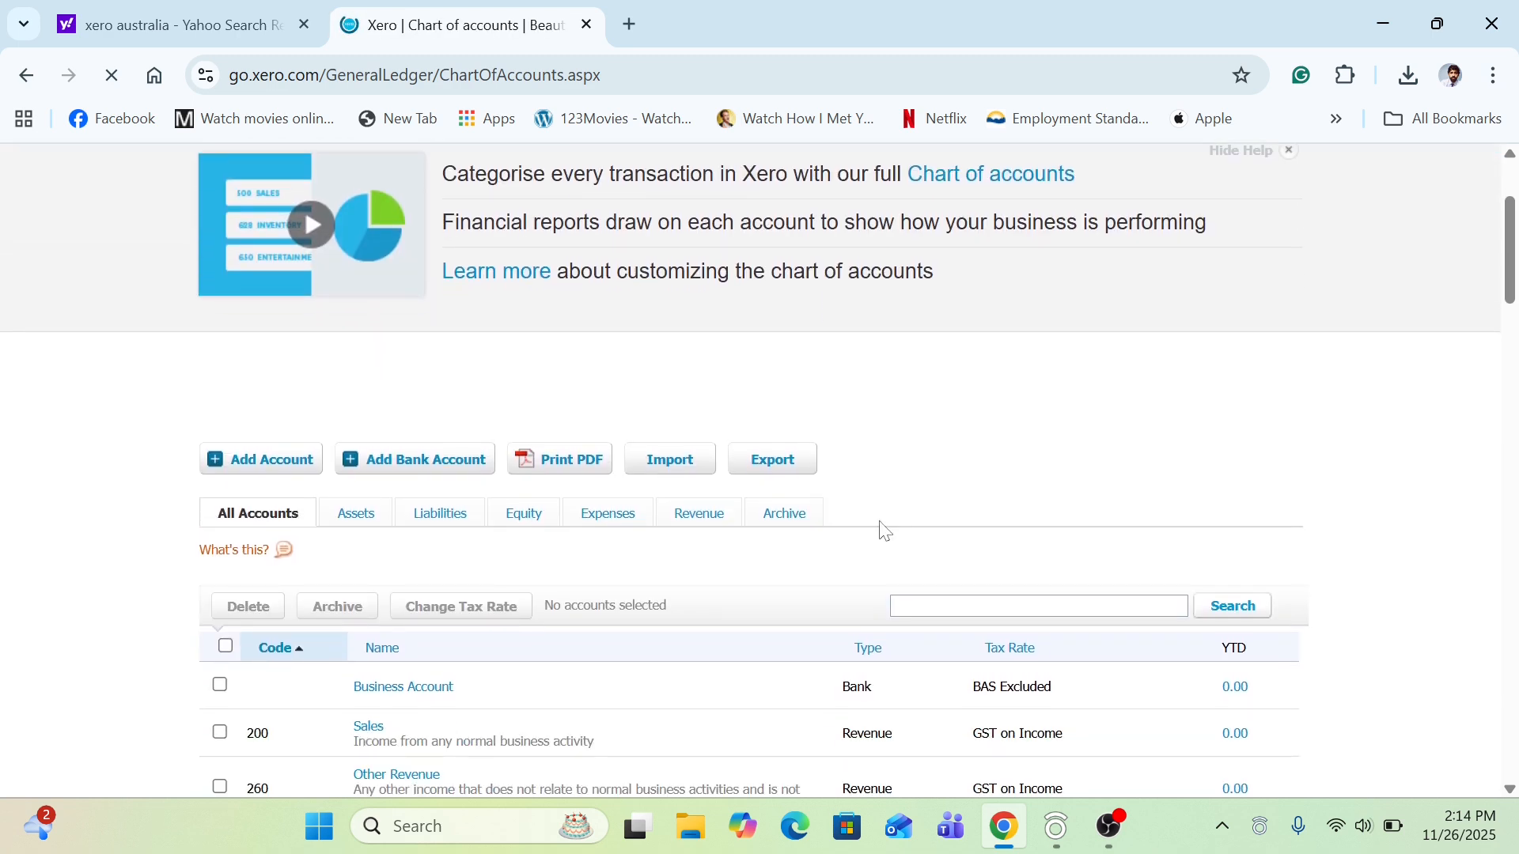
pyautogui.scroll(-1, 891, 542)
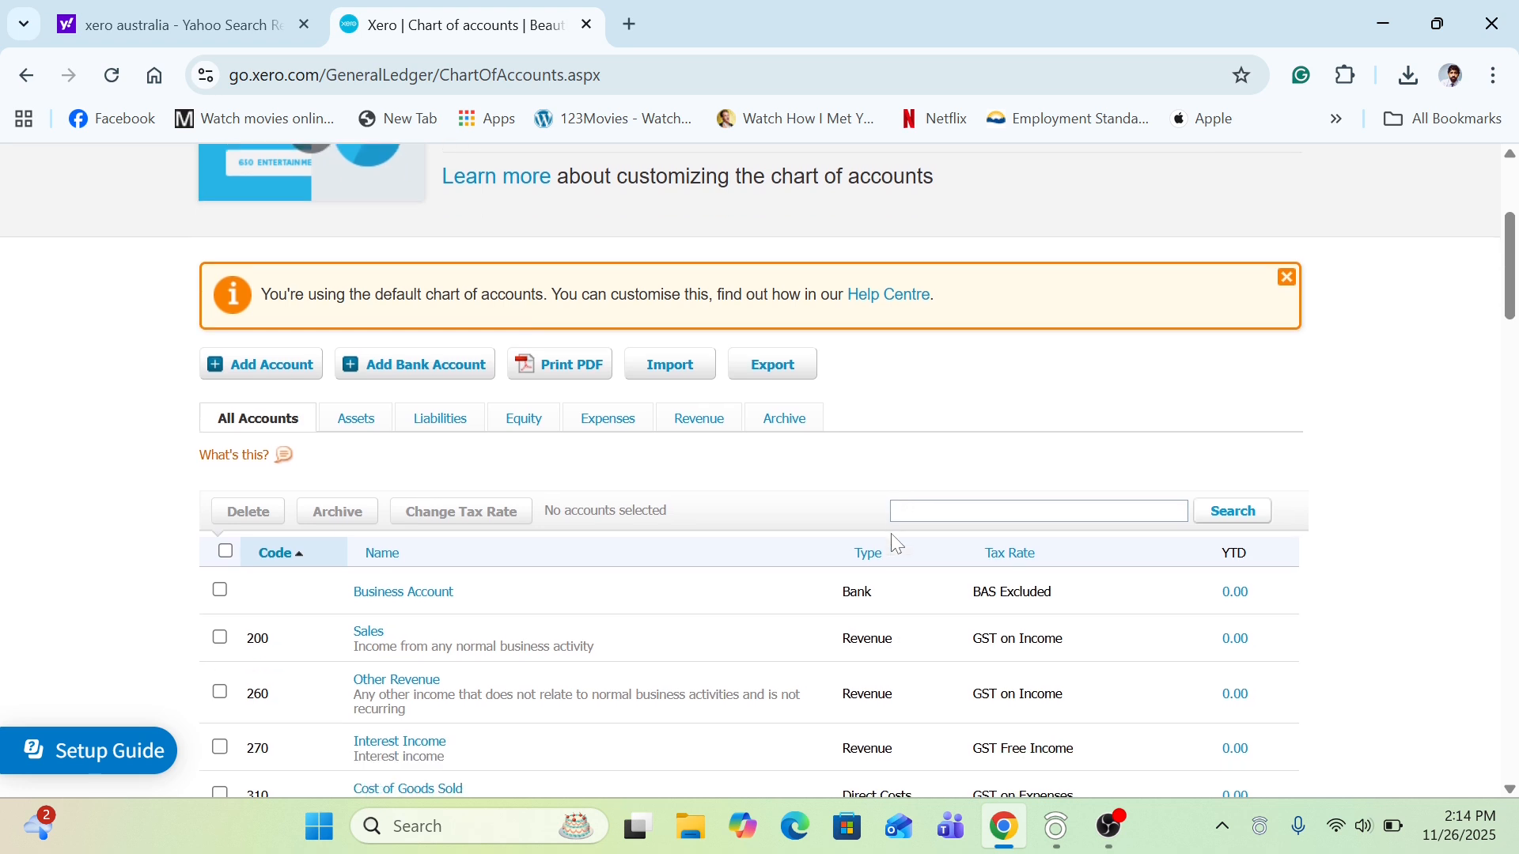
pyautogui.click(803, 378)
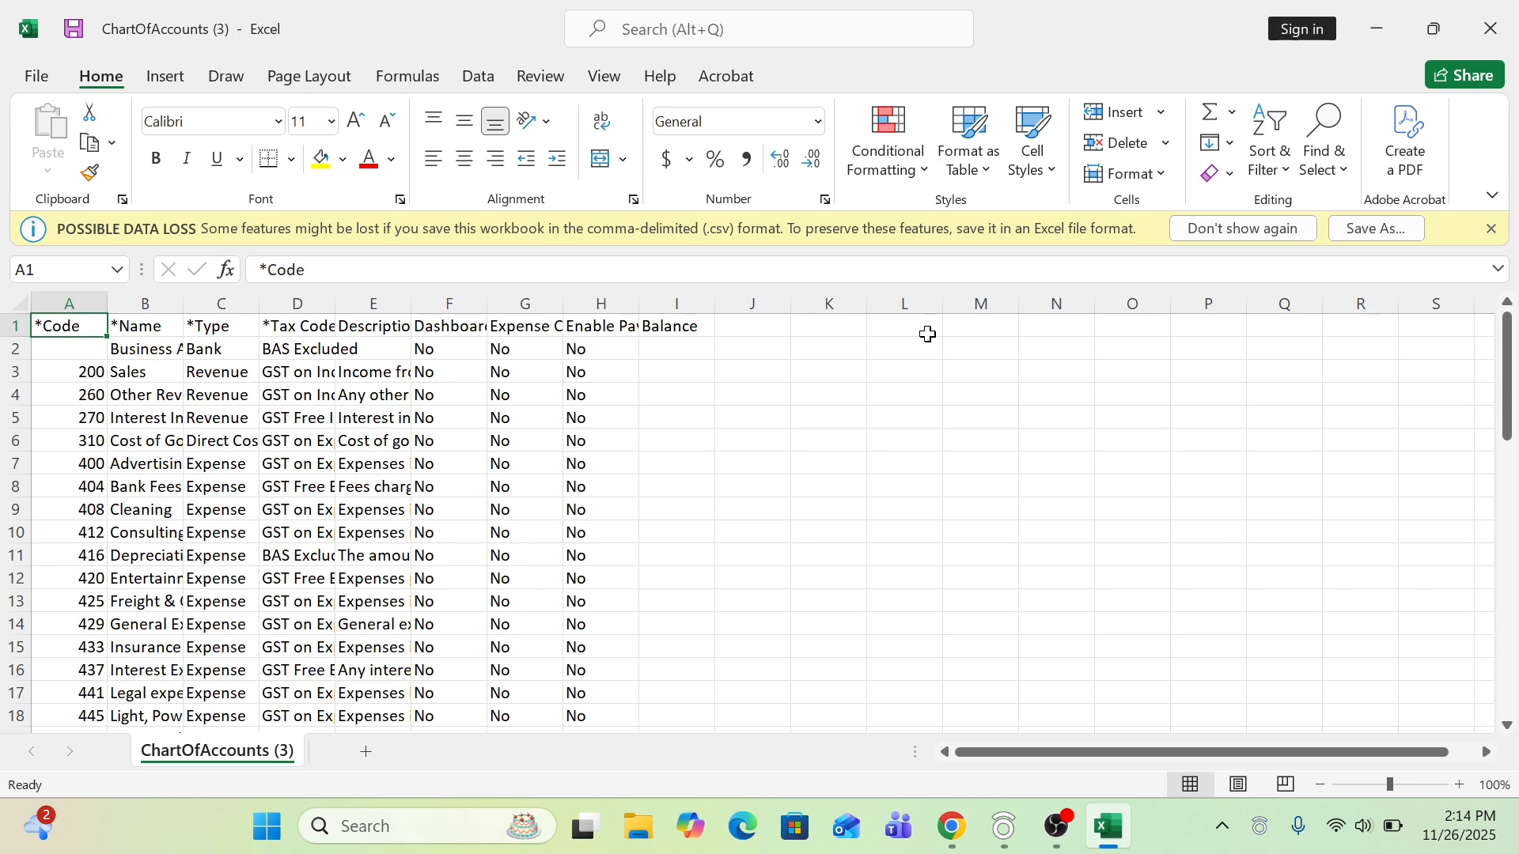
# Step: Auto-fit the widths of all columns in the exported chart of accounts sheet
pyautogui.click(17, 303)
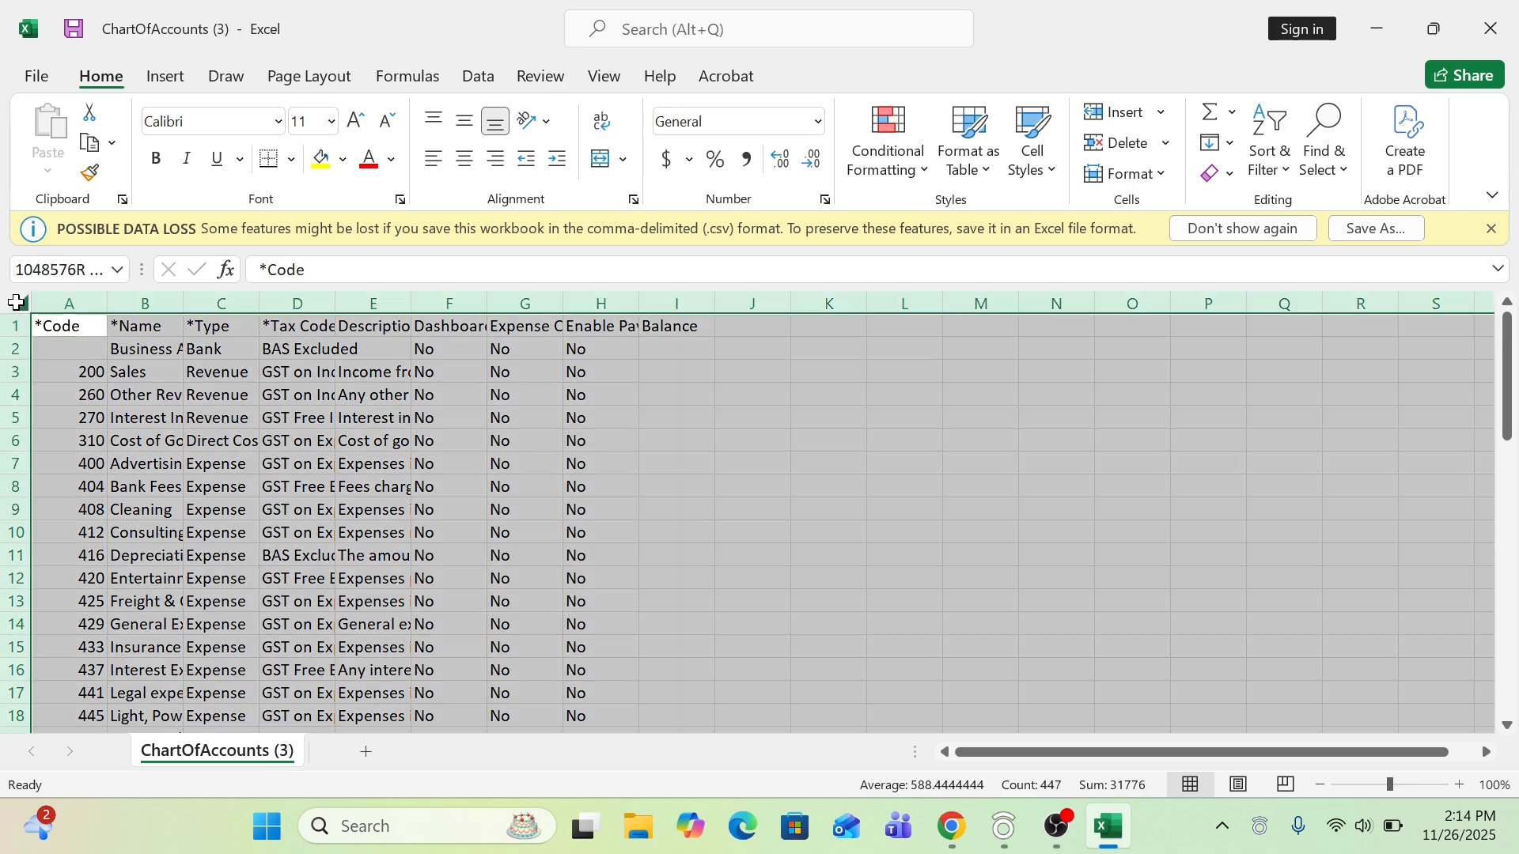
pyautogui.doubleClick(106, 303)
pyautogui.click(166, 435)
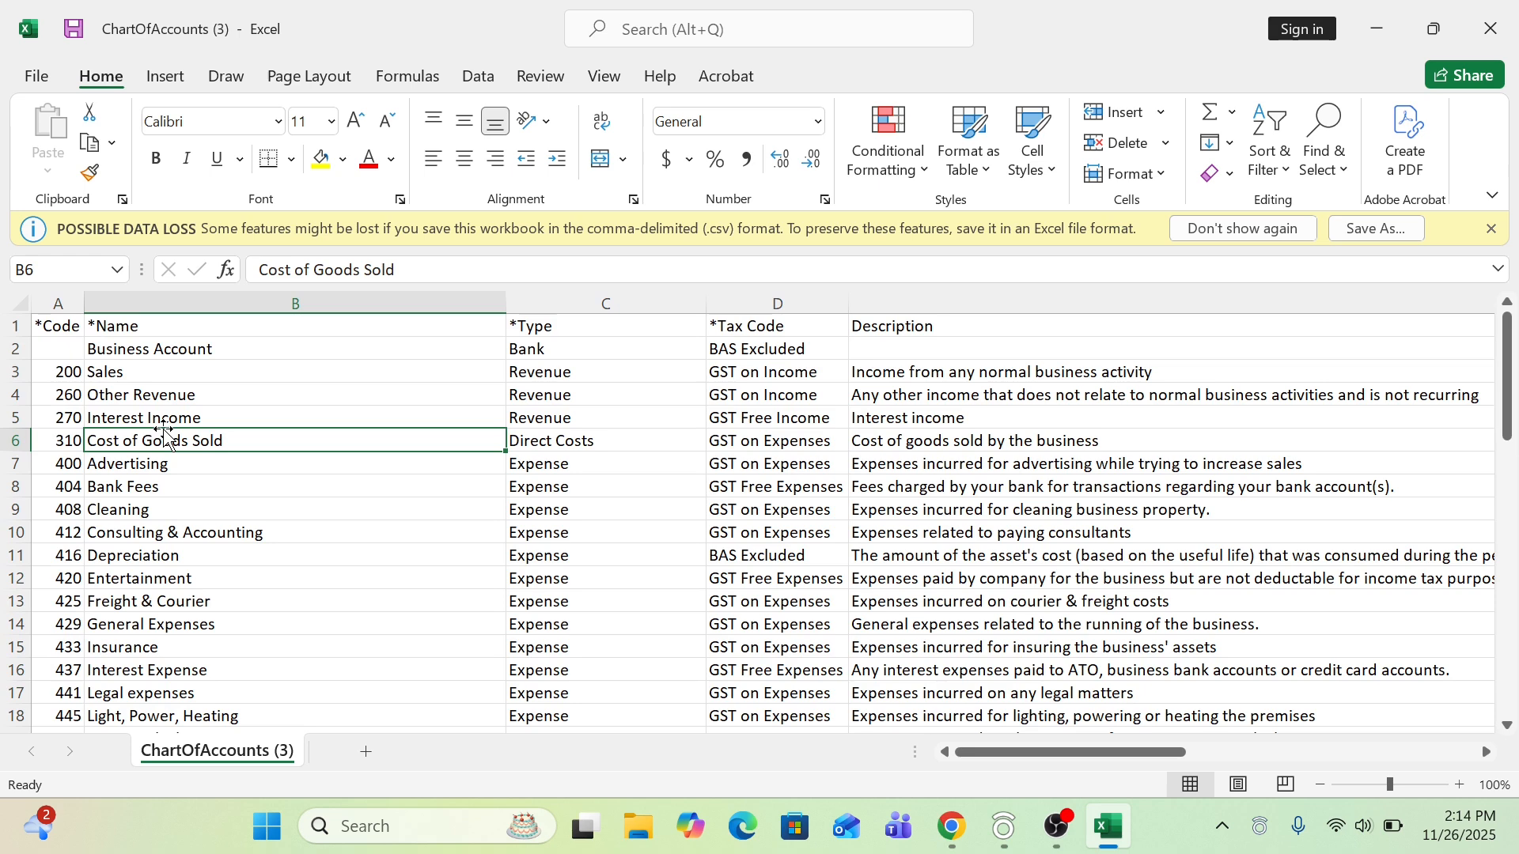
pyautogui.click(175, 464)
pyautogui.click(192, 548)
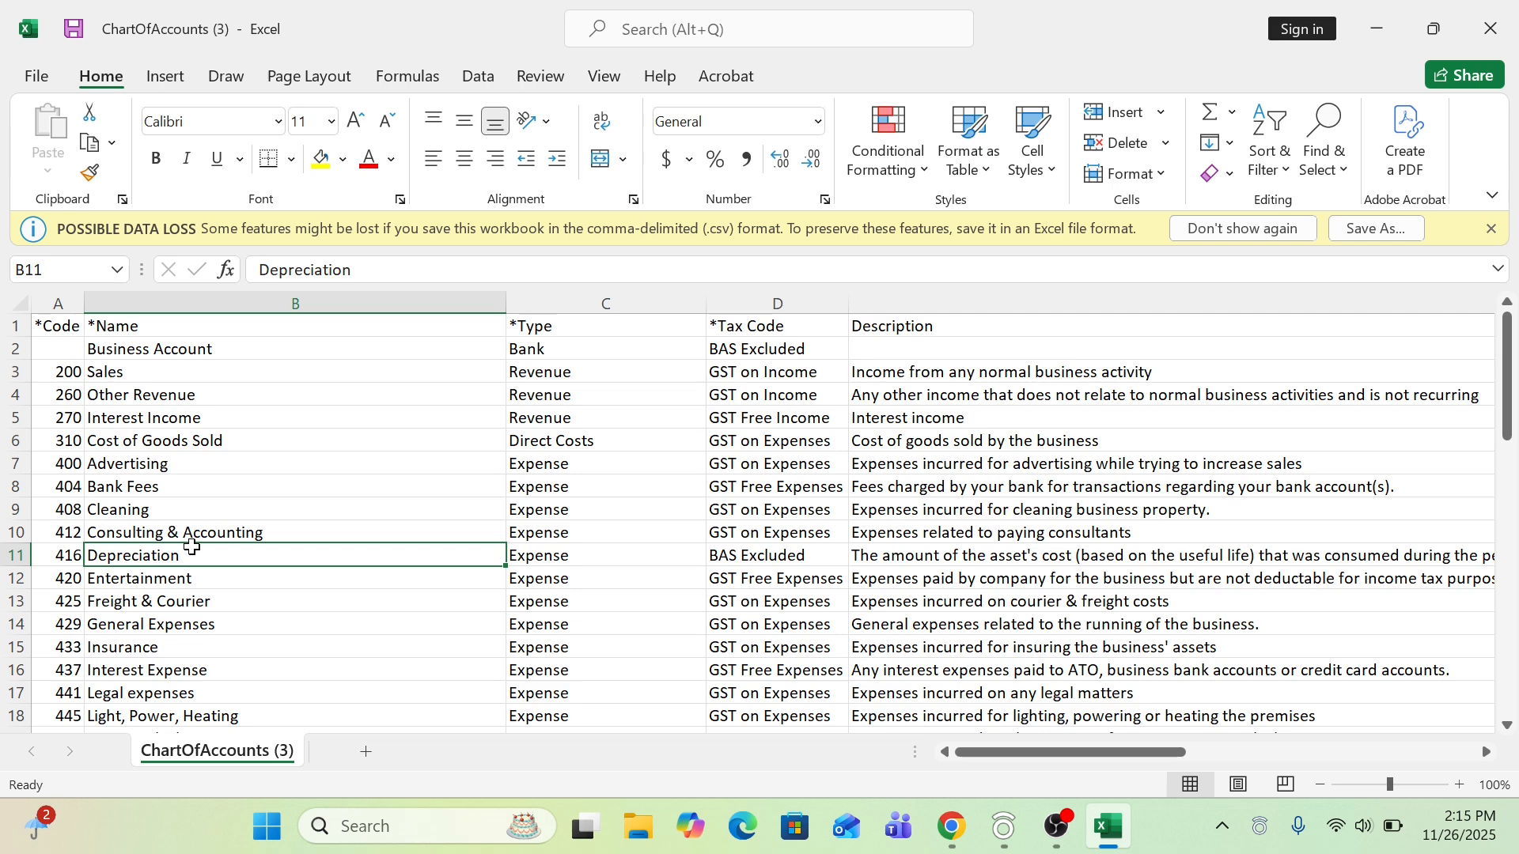
# Step: Change the account codes of Advertising to 4000, Bank Fees to 4404 and Cleaning to 4408
pyautogui.click(69, 469)
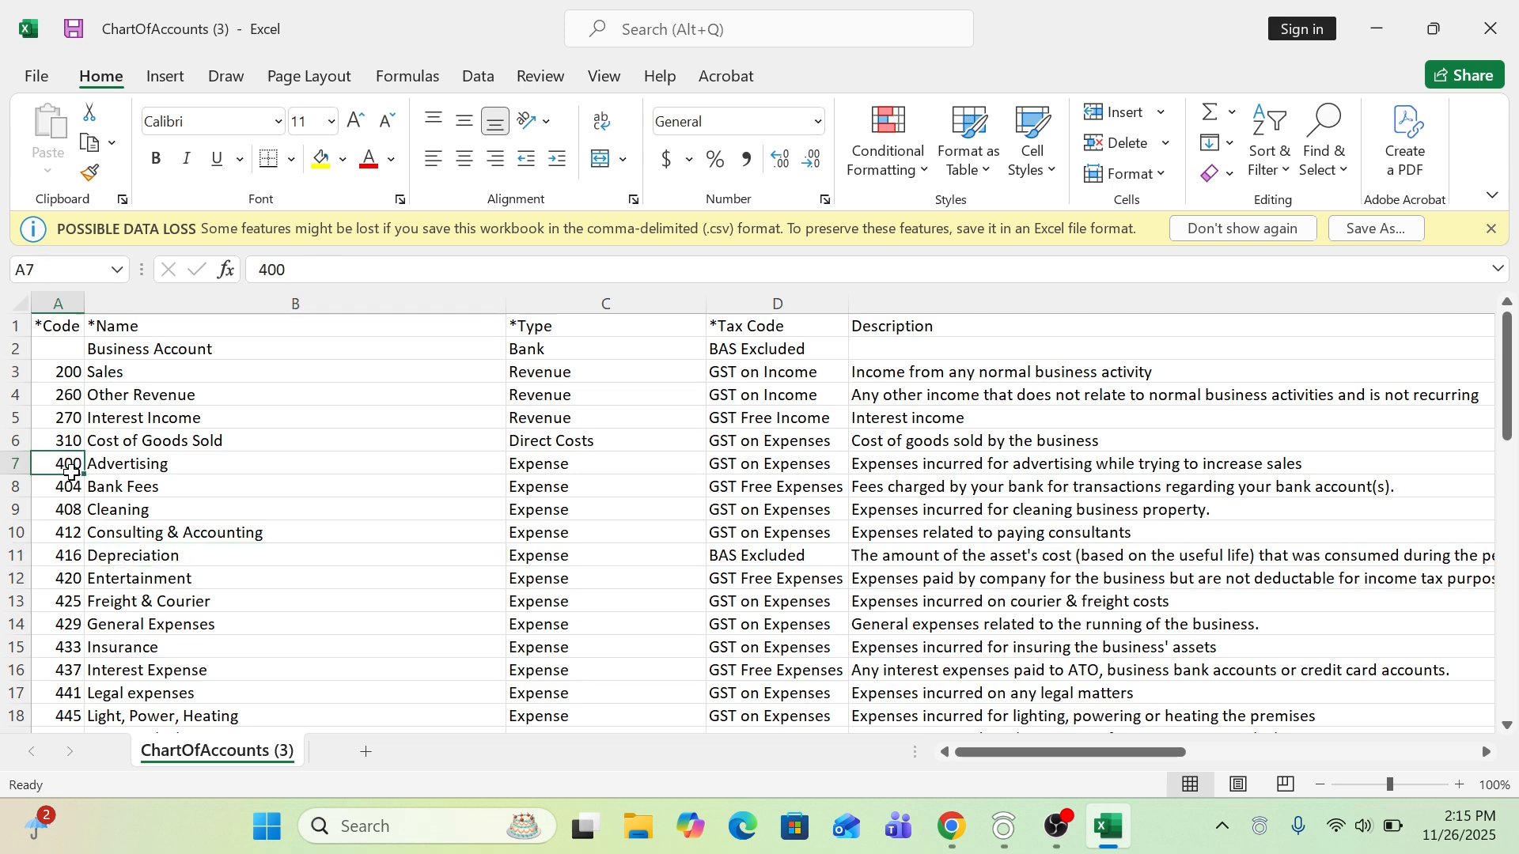
pyautogui.write('4000')
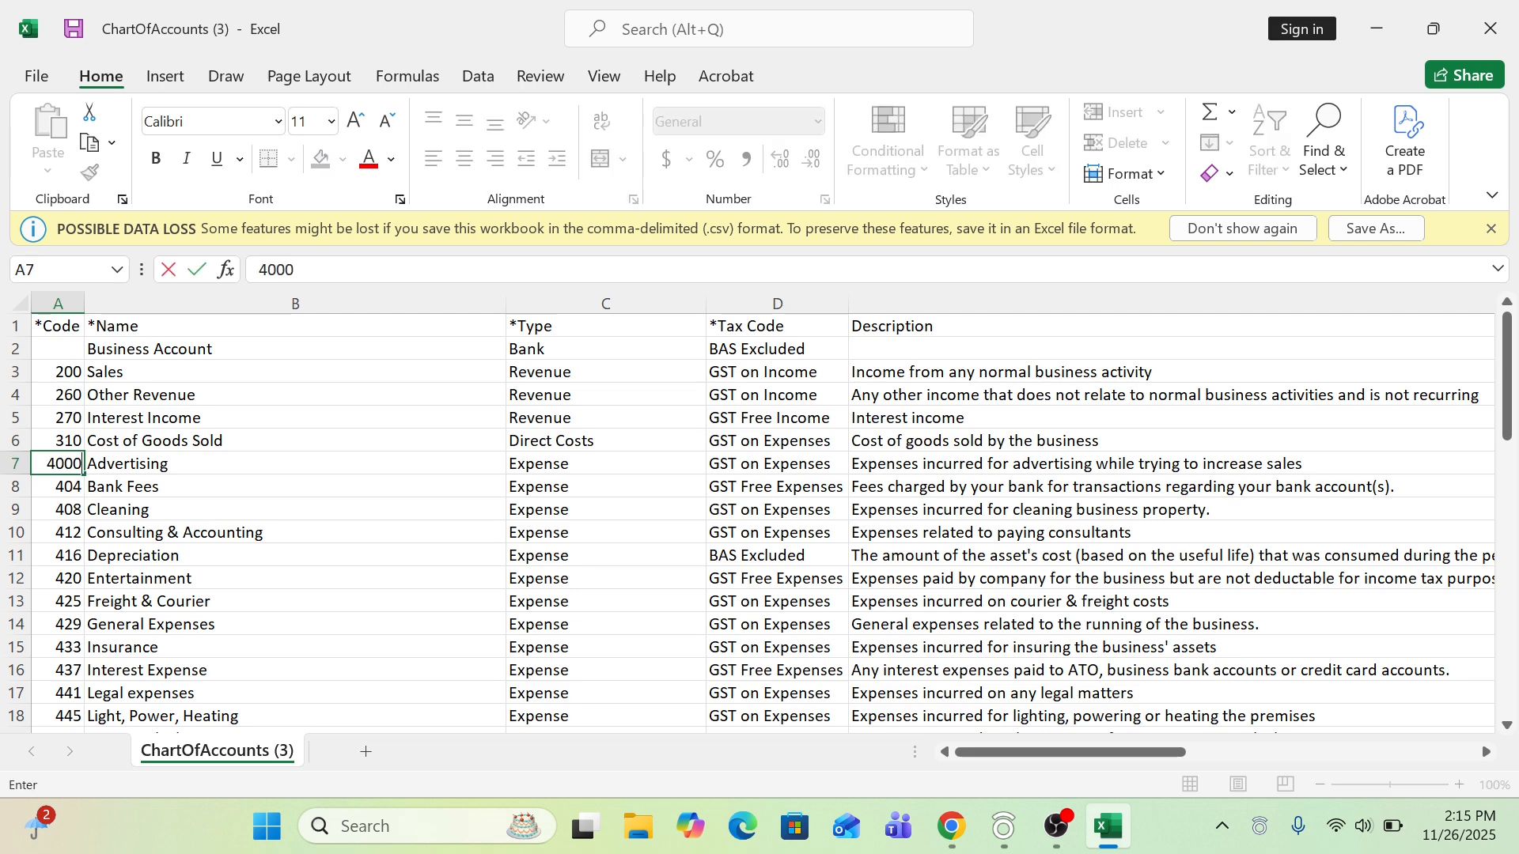
pyautogui.press('Return')
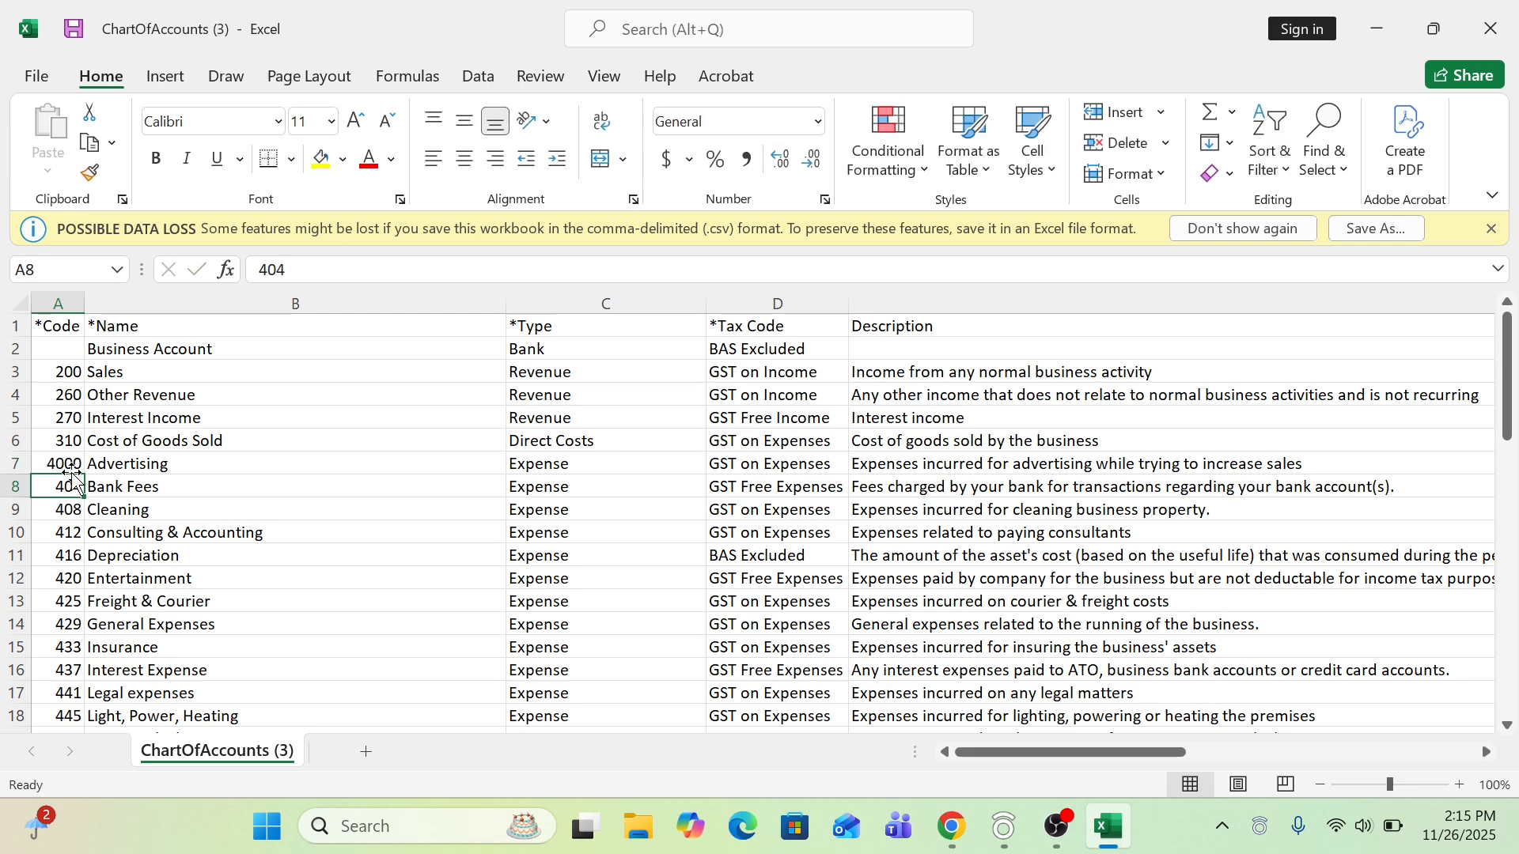
pyautogui.write('4404')
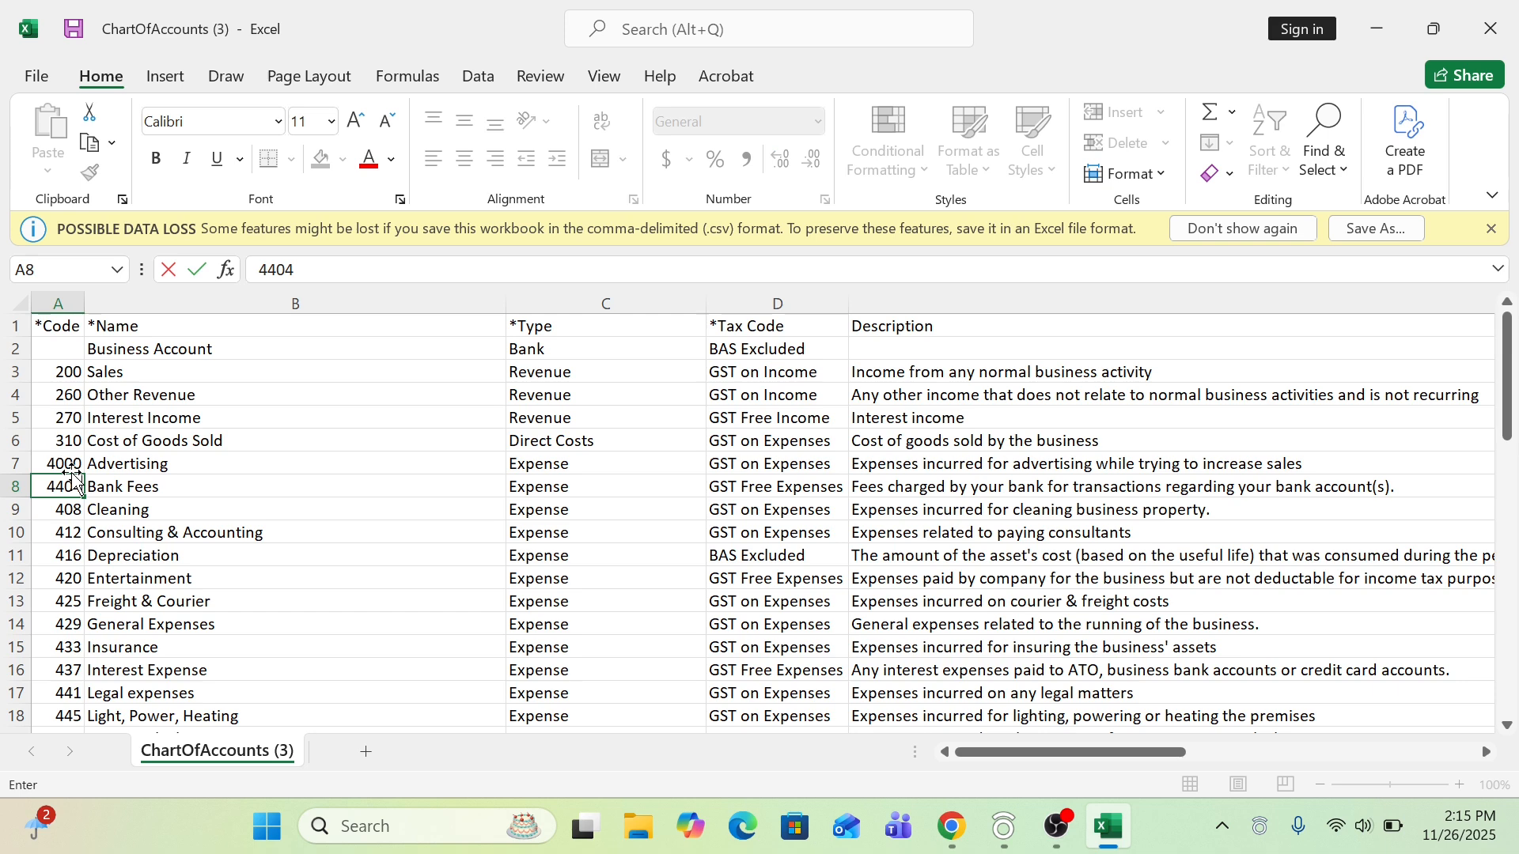
pyautogui.press('Return')
pyautogui.write('440')
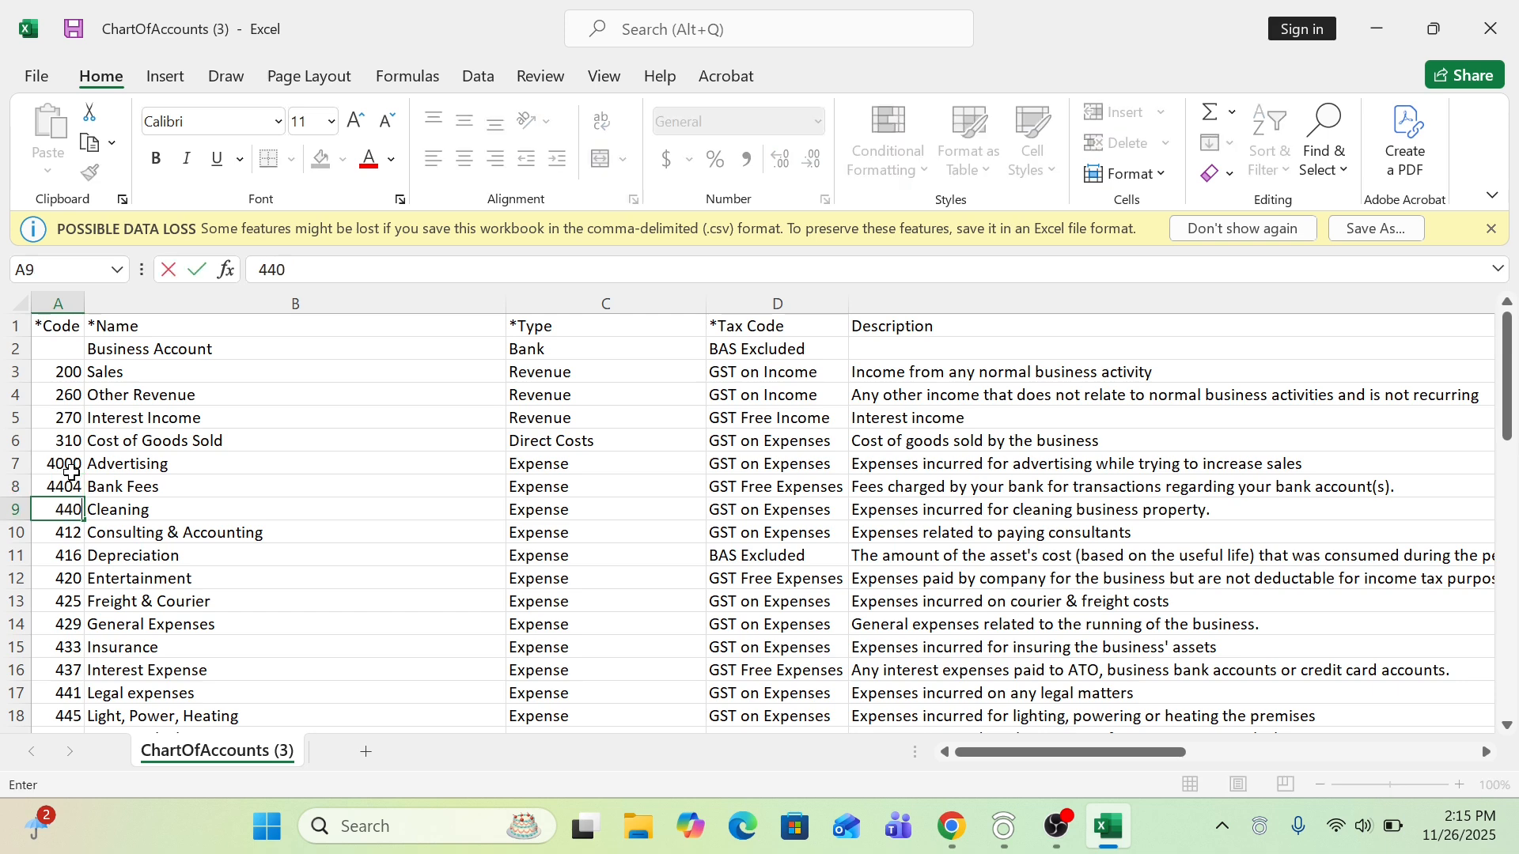
pyautogui.write('8')
pyautogui.press('Return')
# Step: Set the account code of Consulting & Accounting to 4412
pyautogui.write('4')
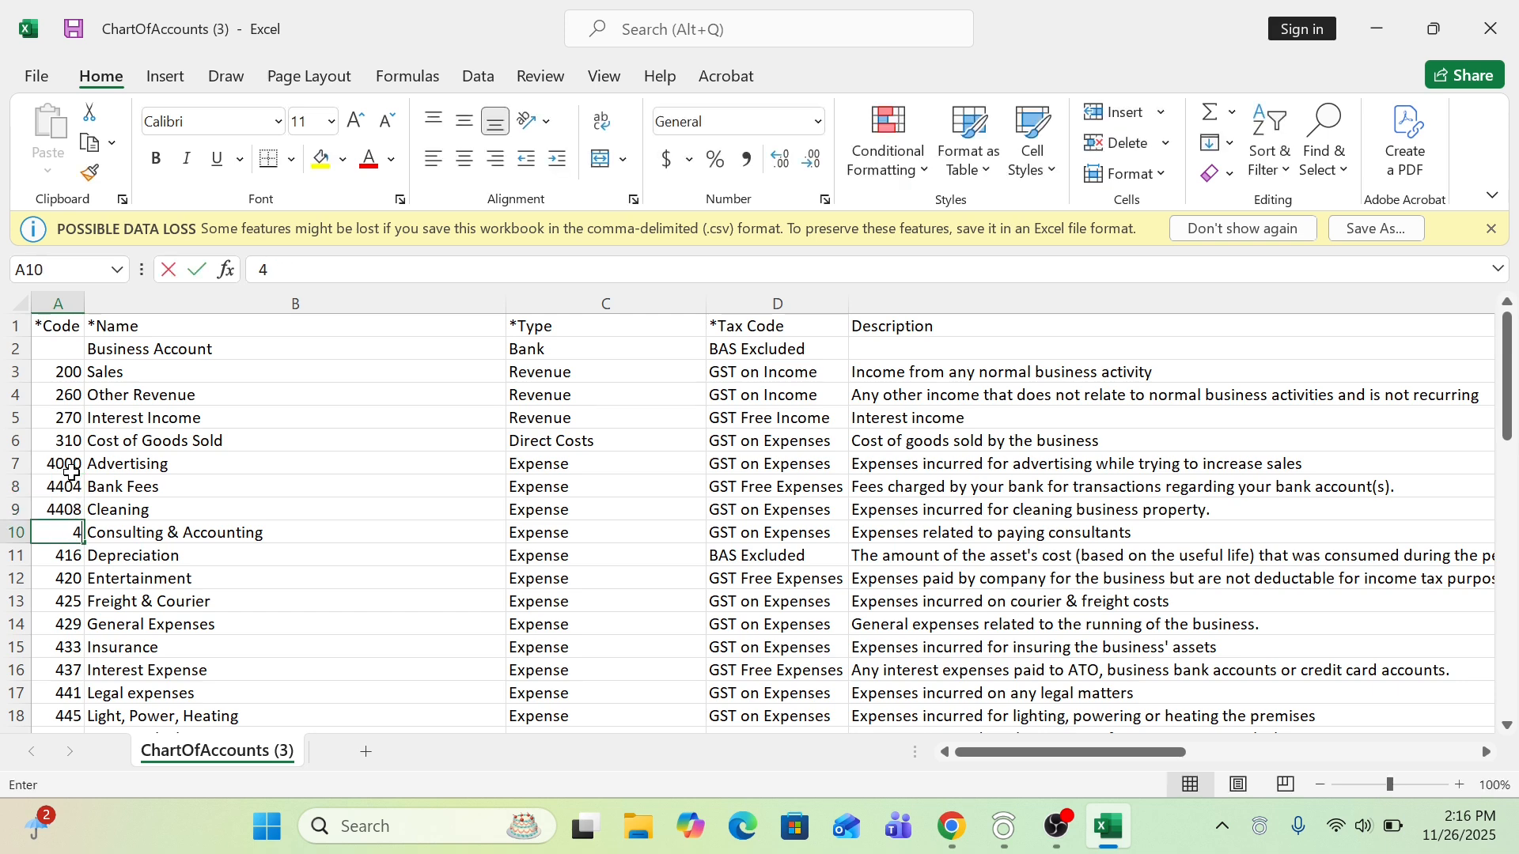
pyautogui.write('012')
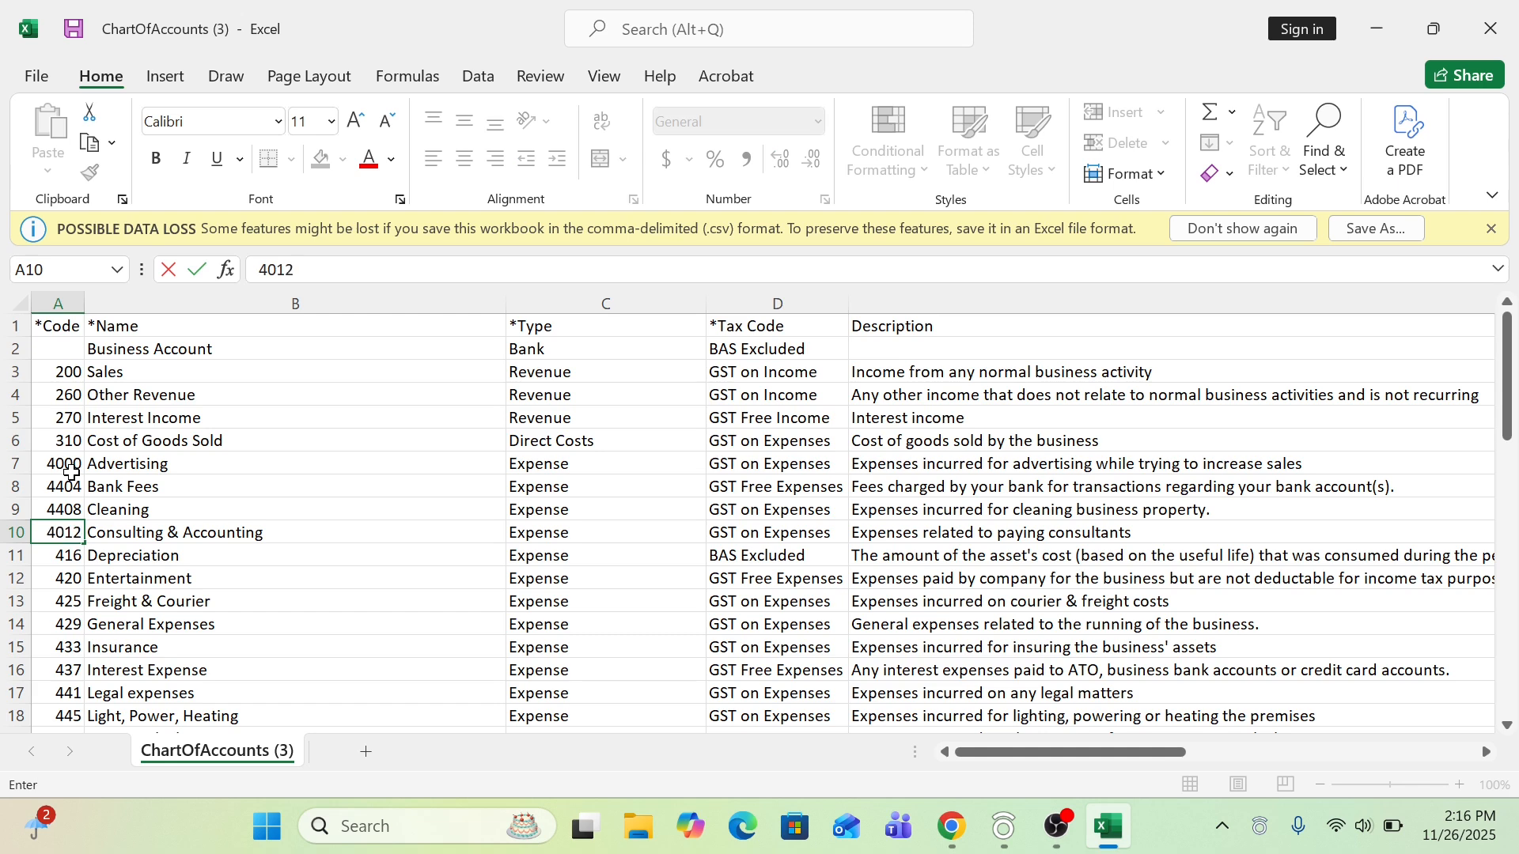
pyautogui.press('BackSpace')
pyautogui.press('BackSpace')
pyautogui.press('BackSpace')
pyautogui.write('412')
pyautogui.press('Return')
pyautogui.press('Return')
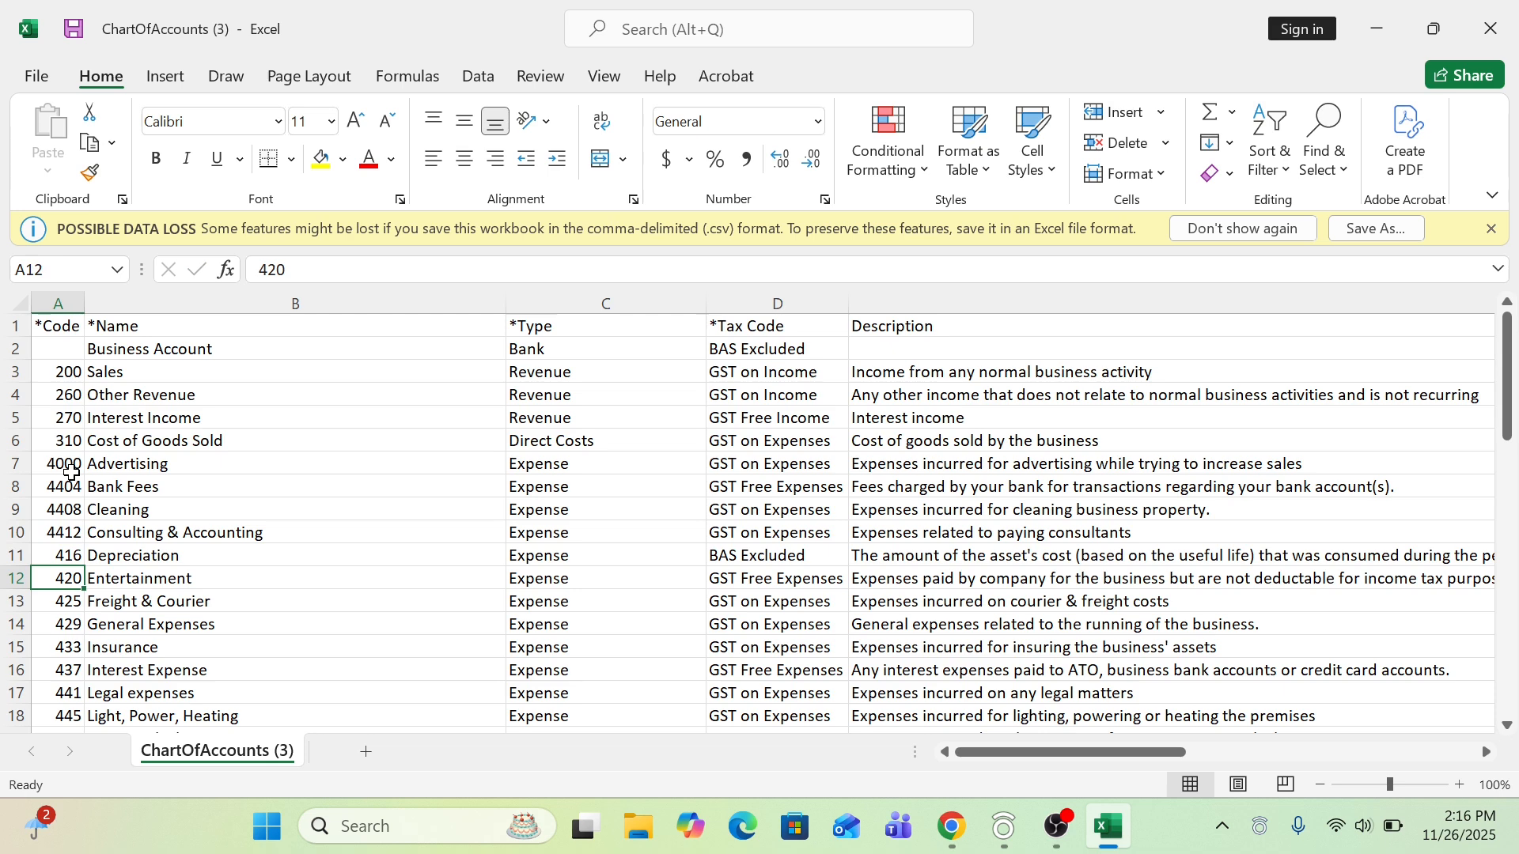
# Step: Review the expense account names from Advertising down to Travel - International
pyautogui.click(360, 557)
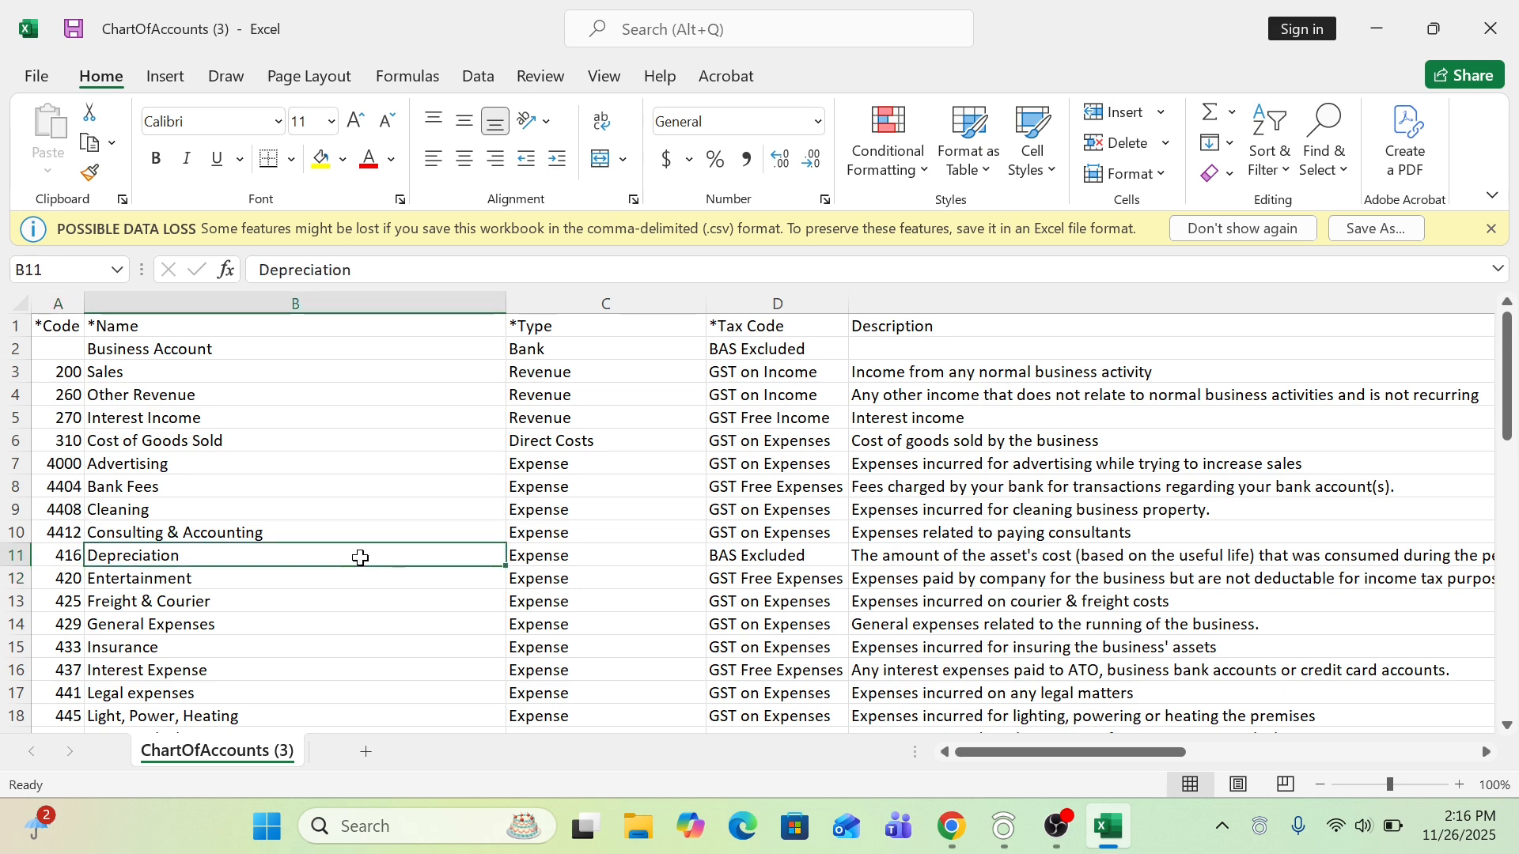
pyautogui.click(163, 465)
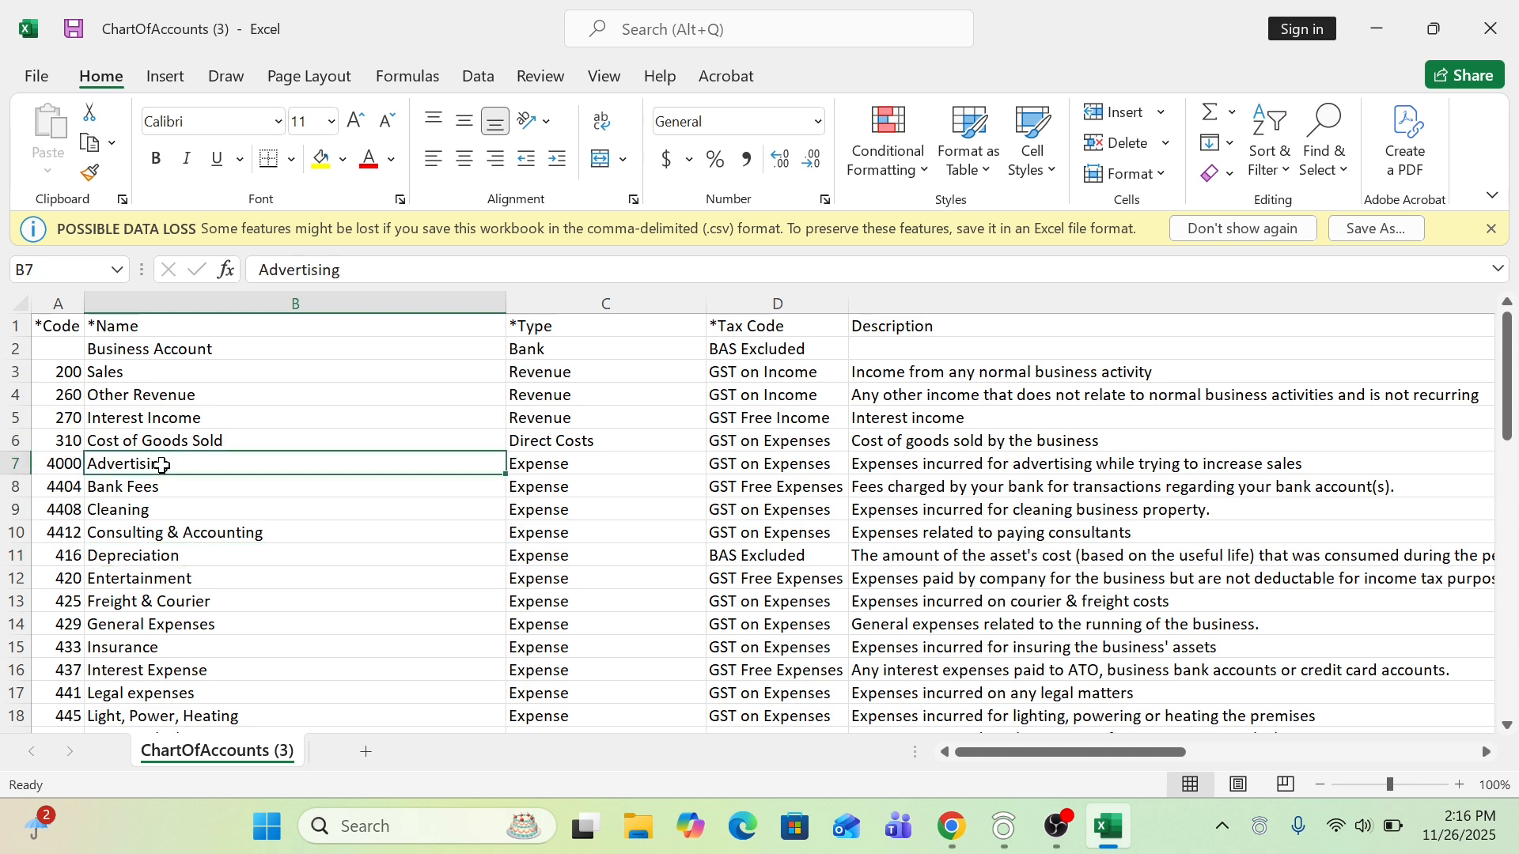
pyautogui.click(171, 509)
pyautogui.click(181, 533)
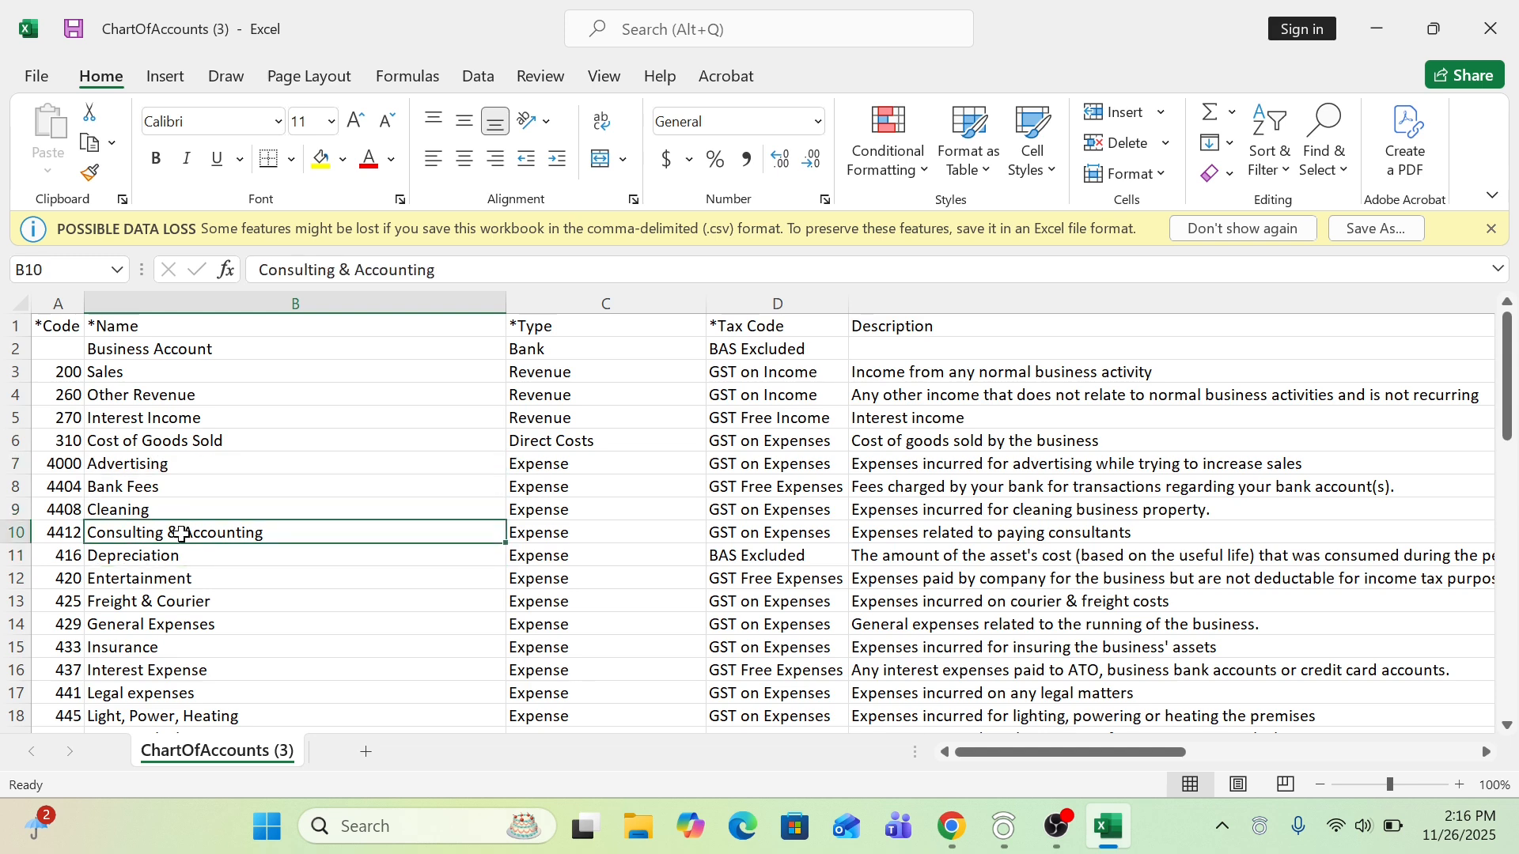
pyautogui.press('Down')
pyautogui.press('Down')
pyautogui.press('Down')
pyautogui.press('Down')
pyautogui.press('Down')
pyautogui.press('Down')
pyautogui.press('Down')
pyautogui.press('Down')
pyautogui.press('Down')
pyautogui.press('Down')
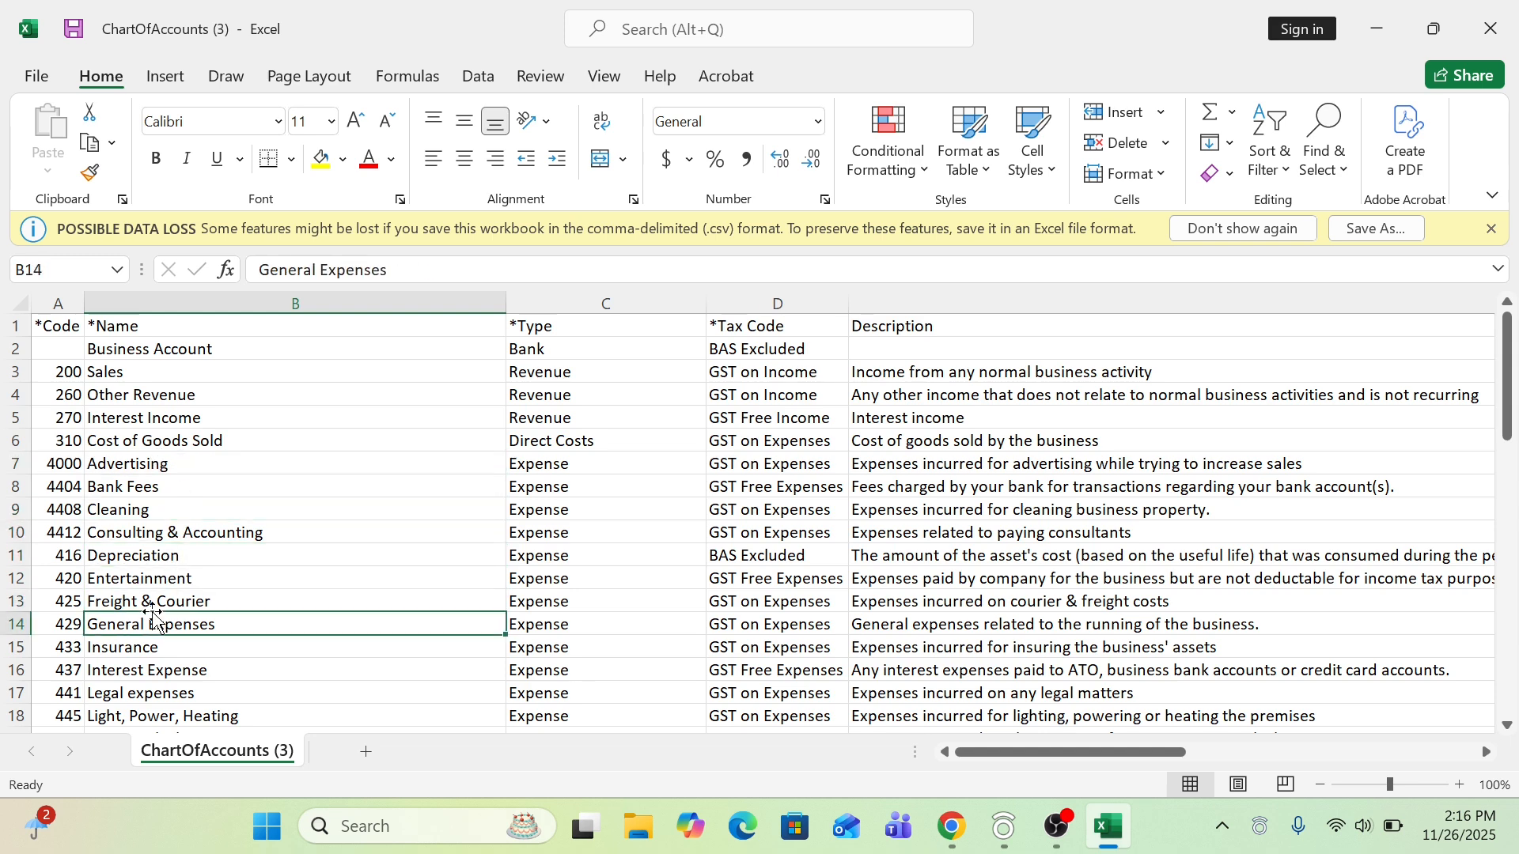
pyautogui.press('Down')
pyautogui.press('Down')
pyautogui.press('Down')
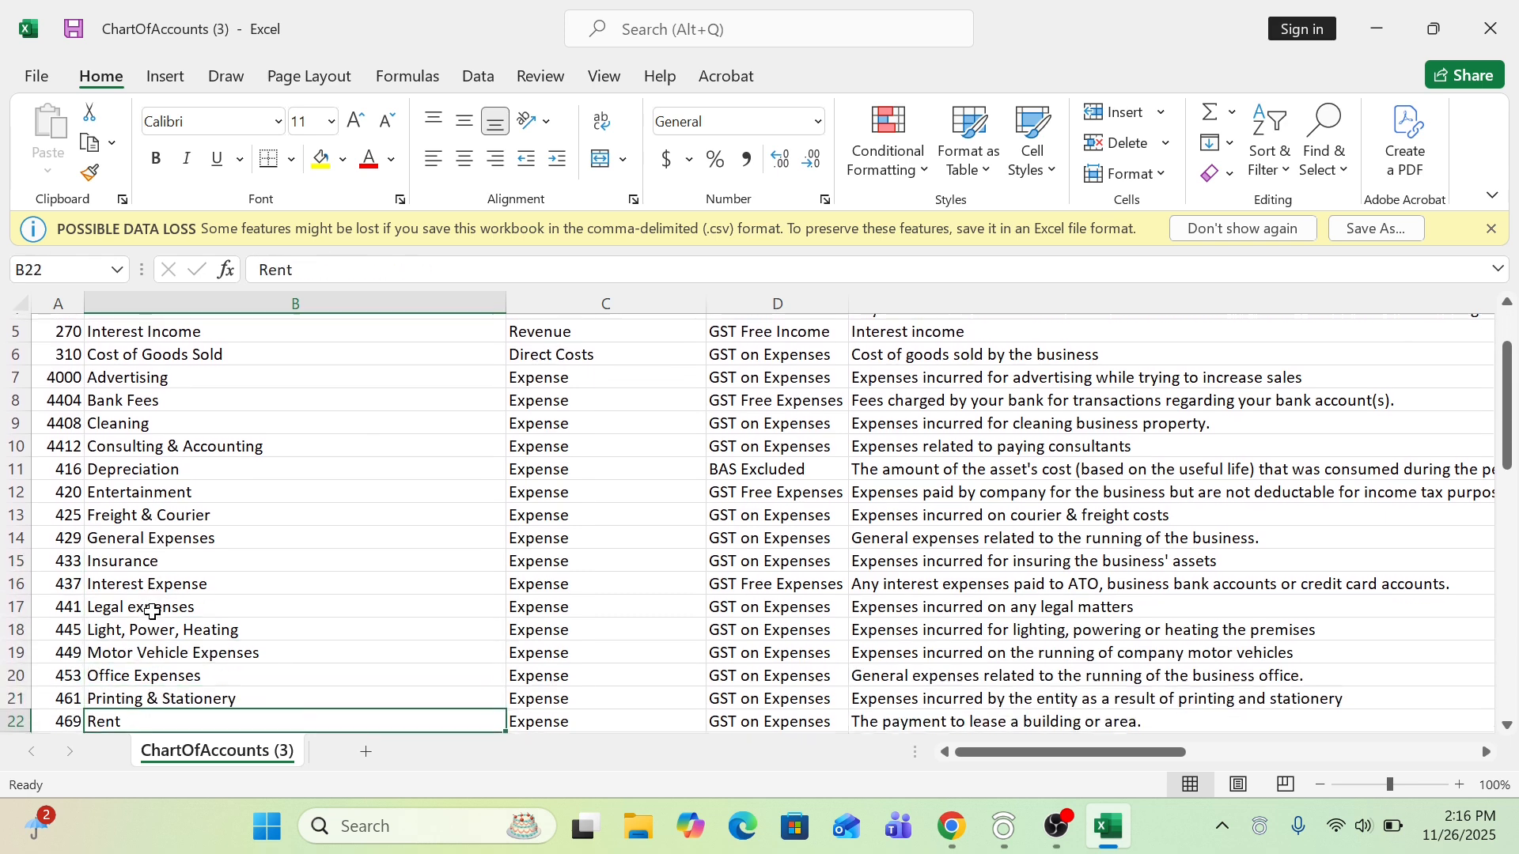
pyautogui.press('Down')
pyautogui.press('Down')
pyautogui.press('Down')
pyautogui.press('Down')
pyautogui.press('Down')
pyautogui.press('Down')
pyautogui.press('Down')
pyautogui.press('Down')
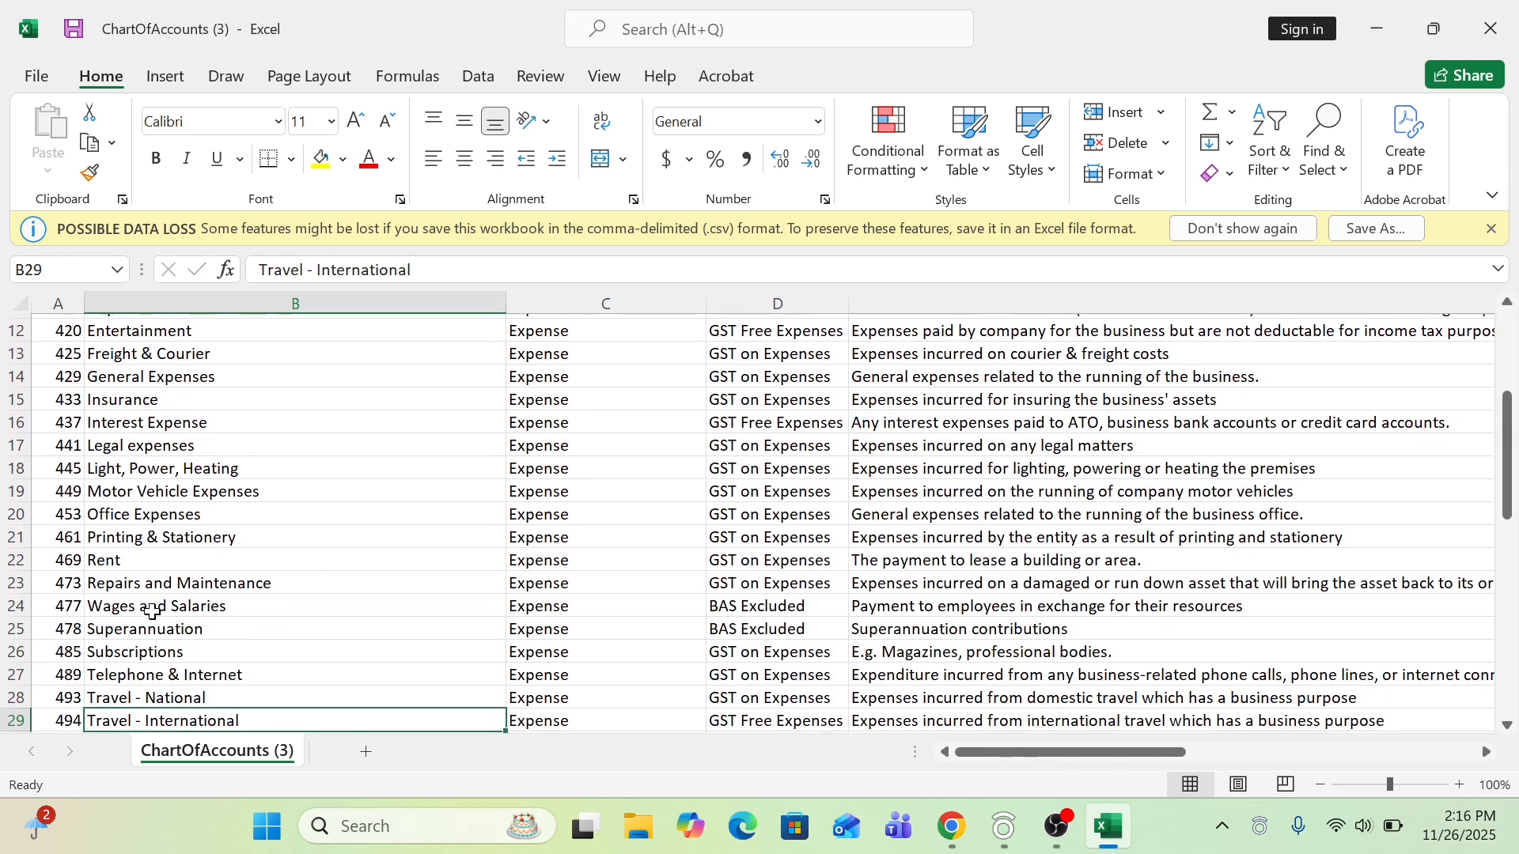
pyautogui.press('Up')
pyautogui.press('Up')
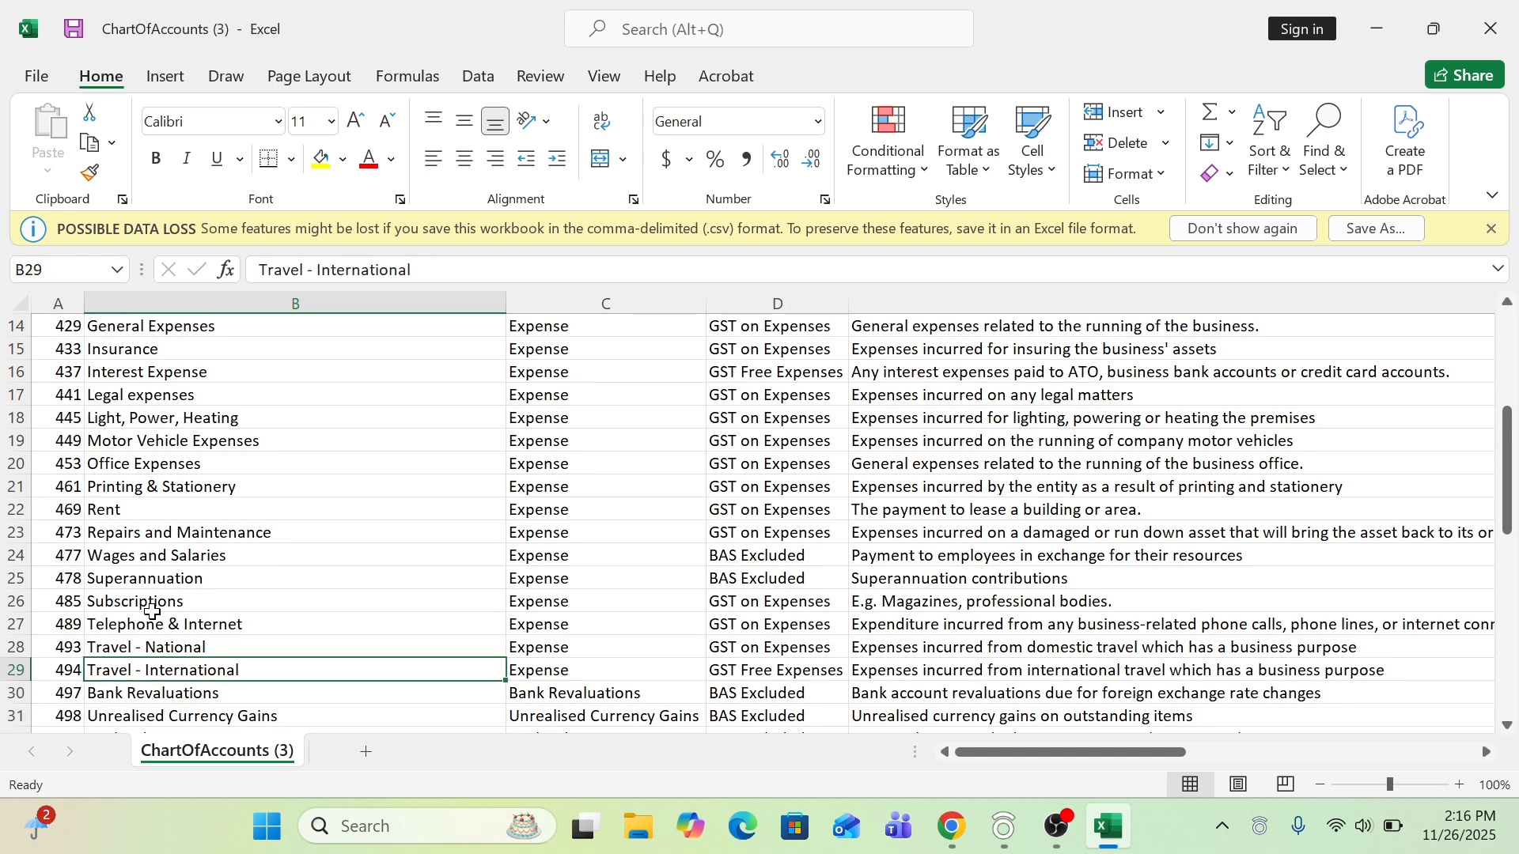
pyautogui.click(154, 618)
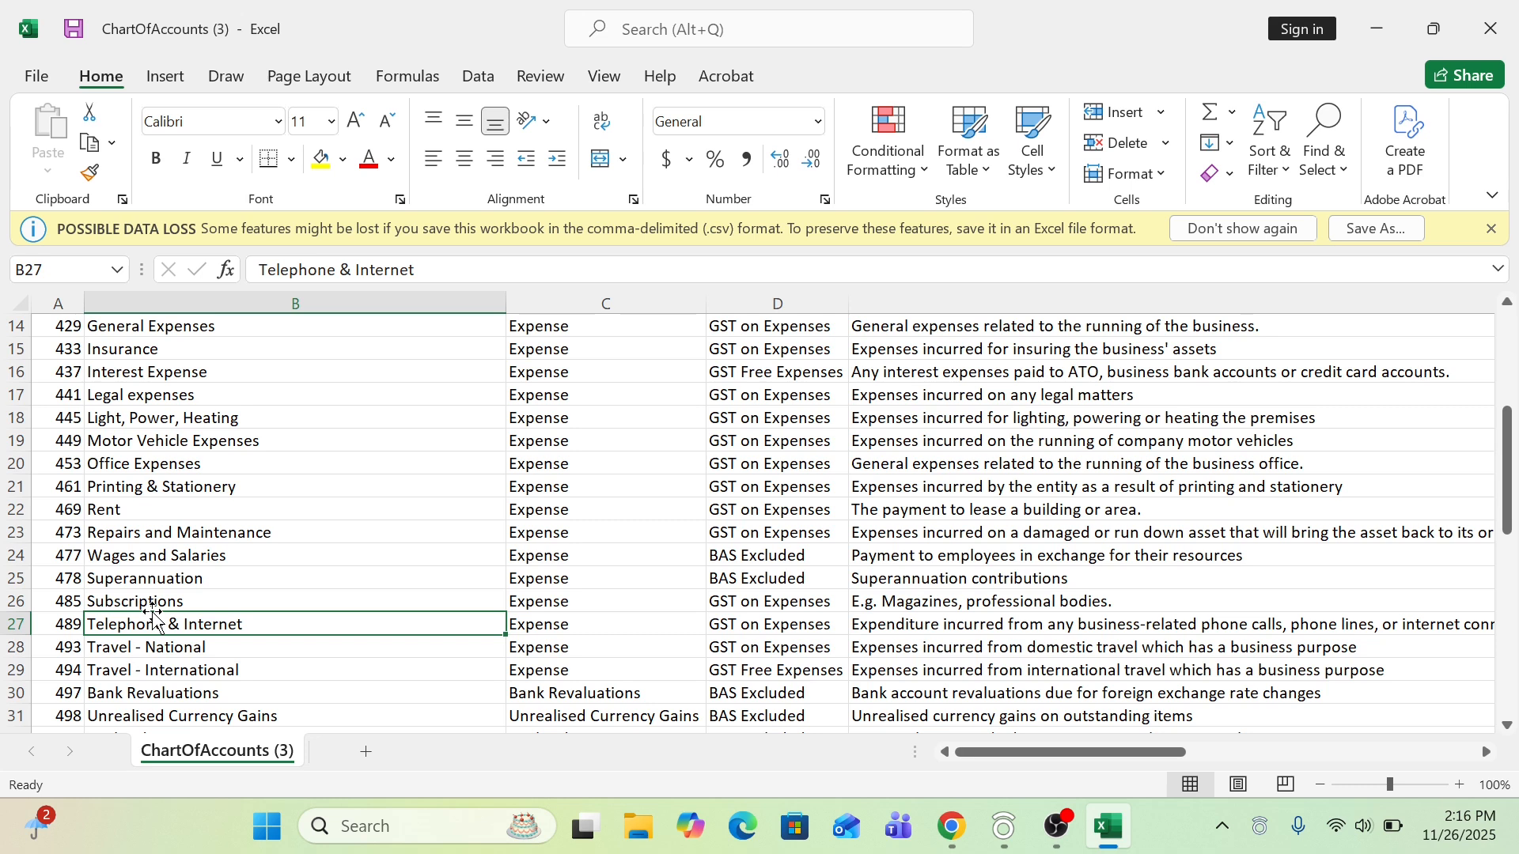
pyautogui.click(90, 549)
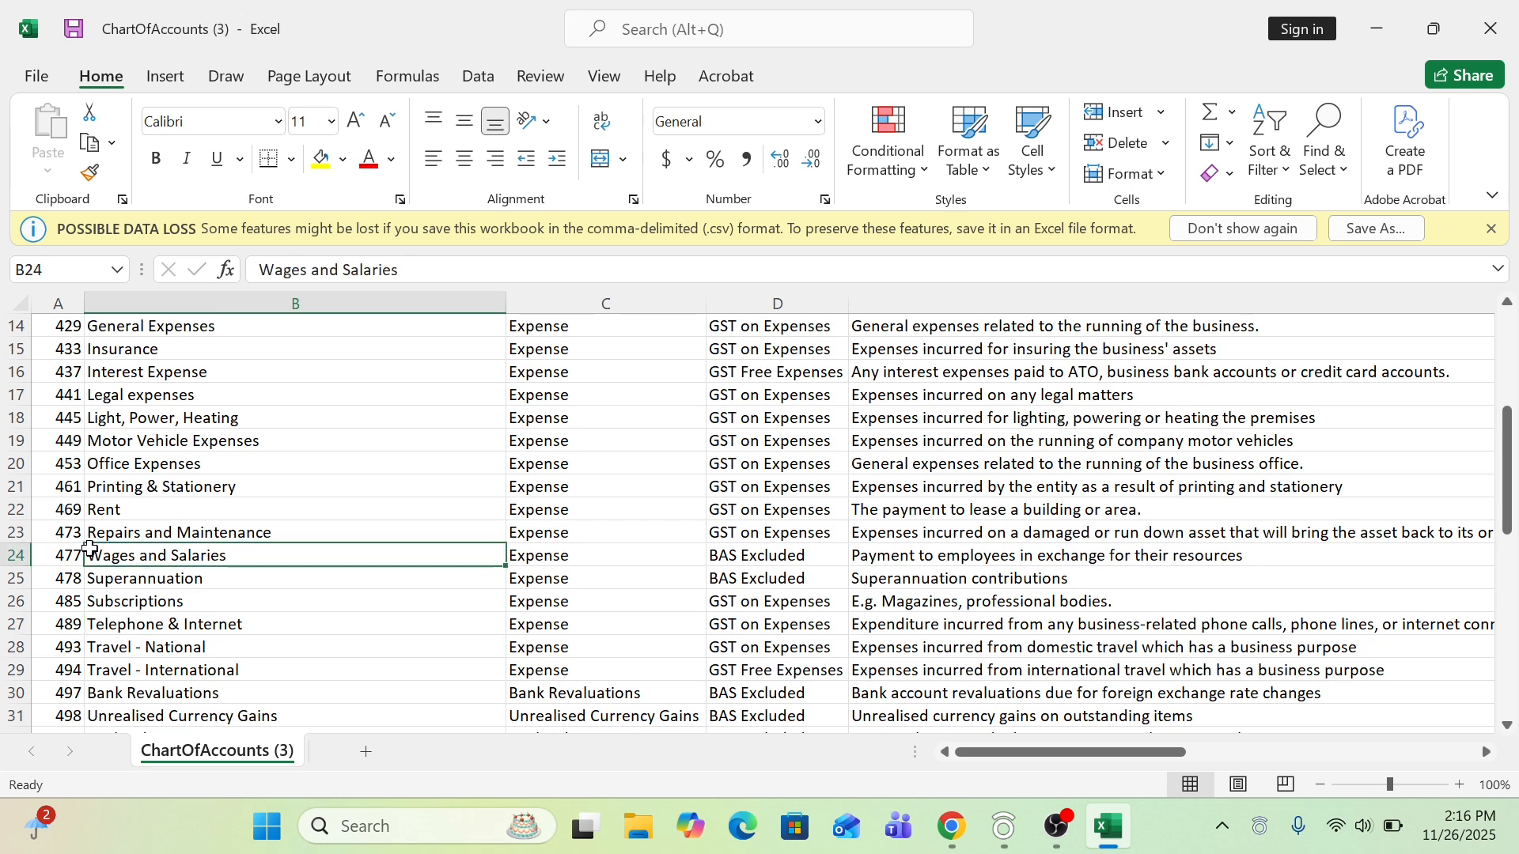
# Step: Insert a blank row between Travel - International and Bank Revaluations
pyautogui.click(68, 671)
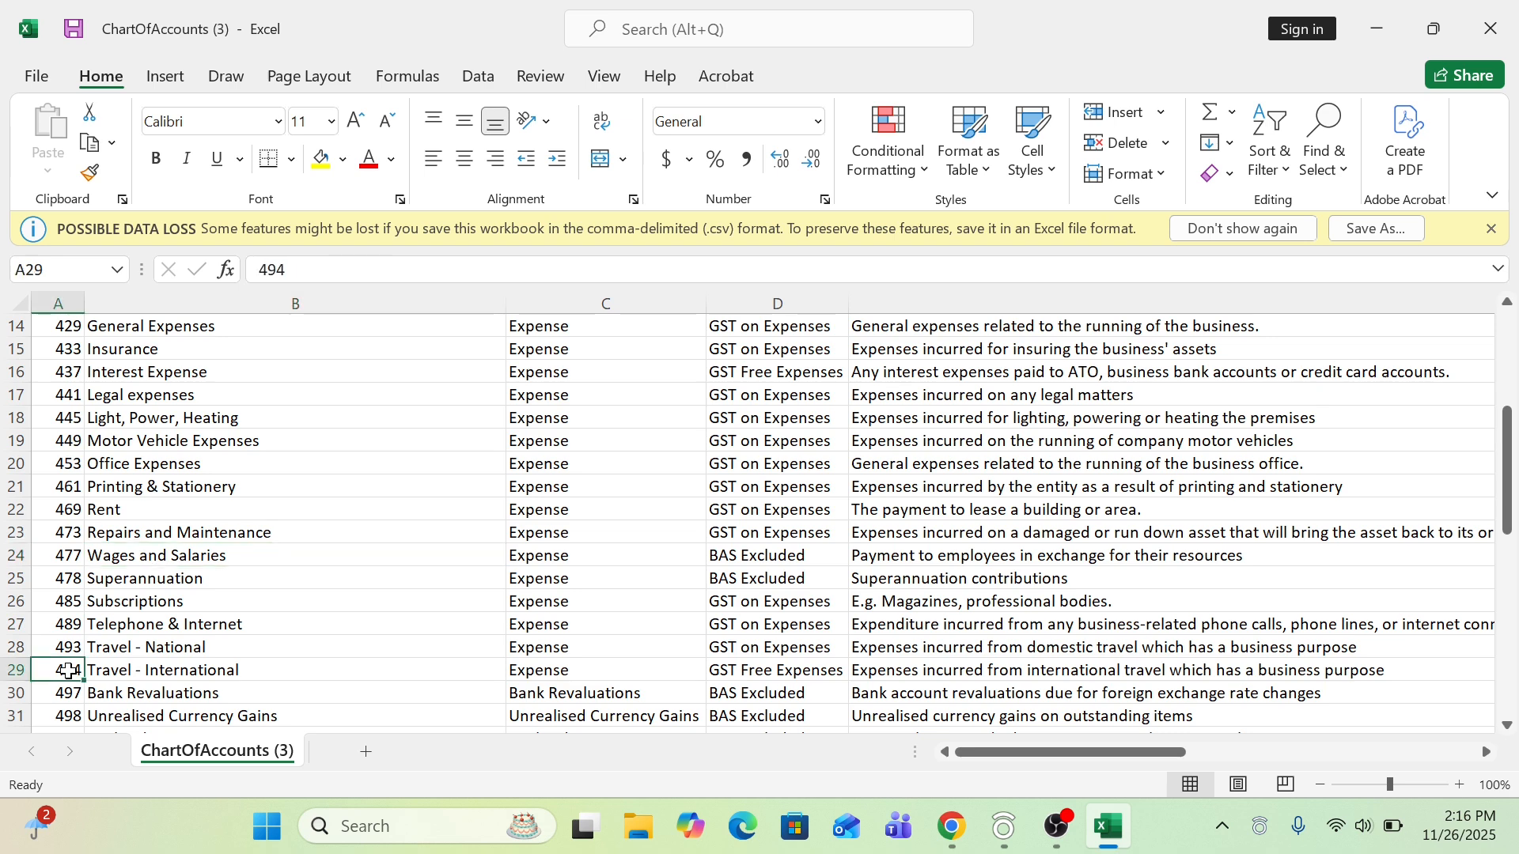
pyautogui.click(6, 694)
pyautogui.rightClick(6, 694)
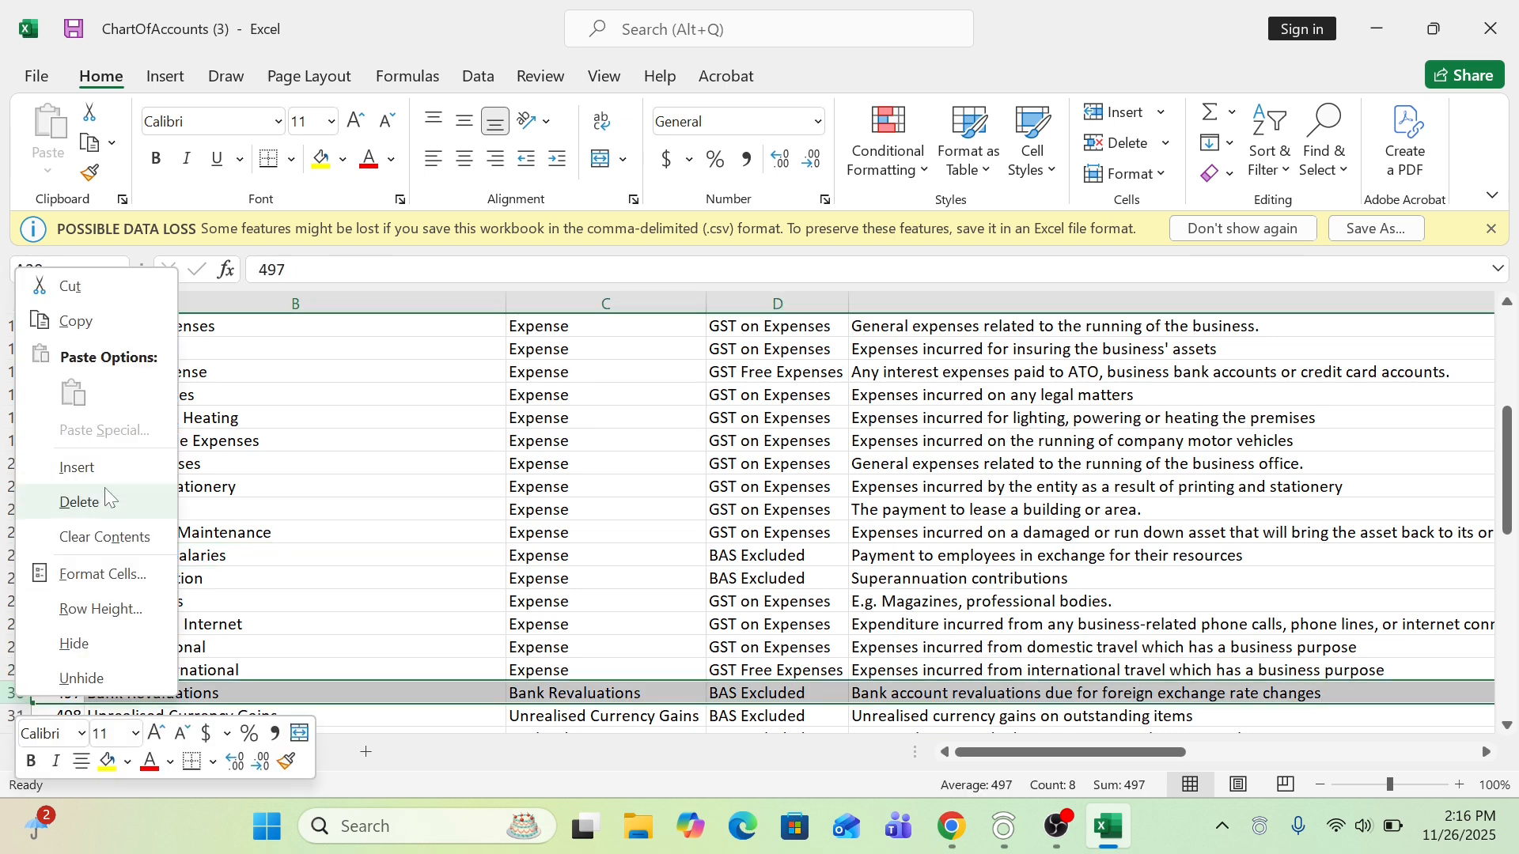
pyautogui.click(103, 466)
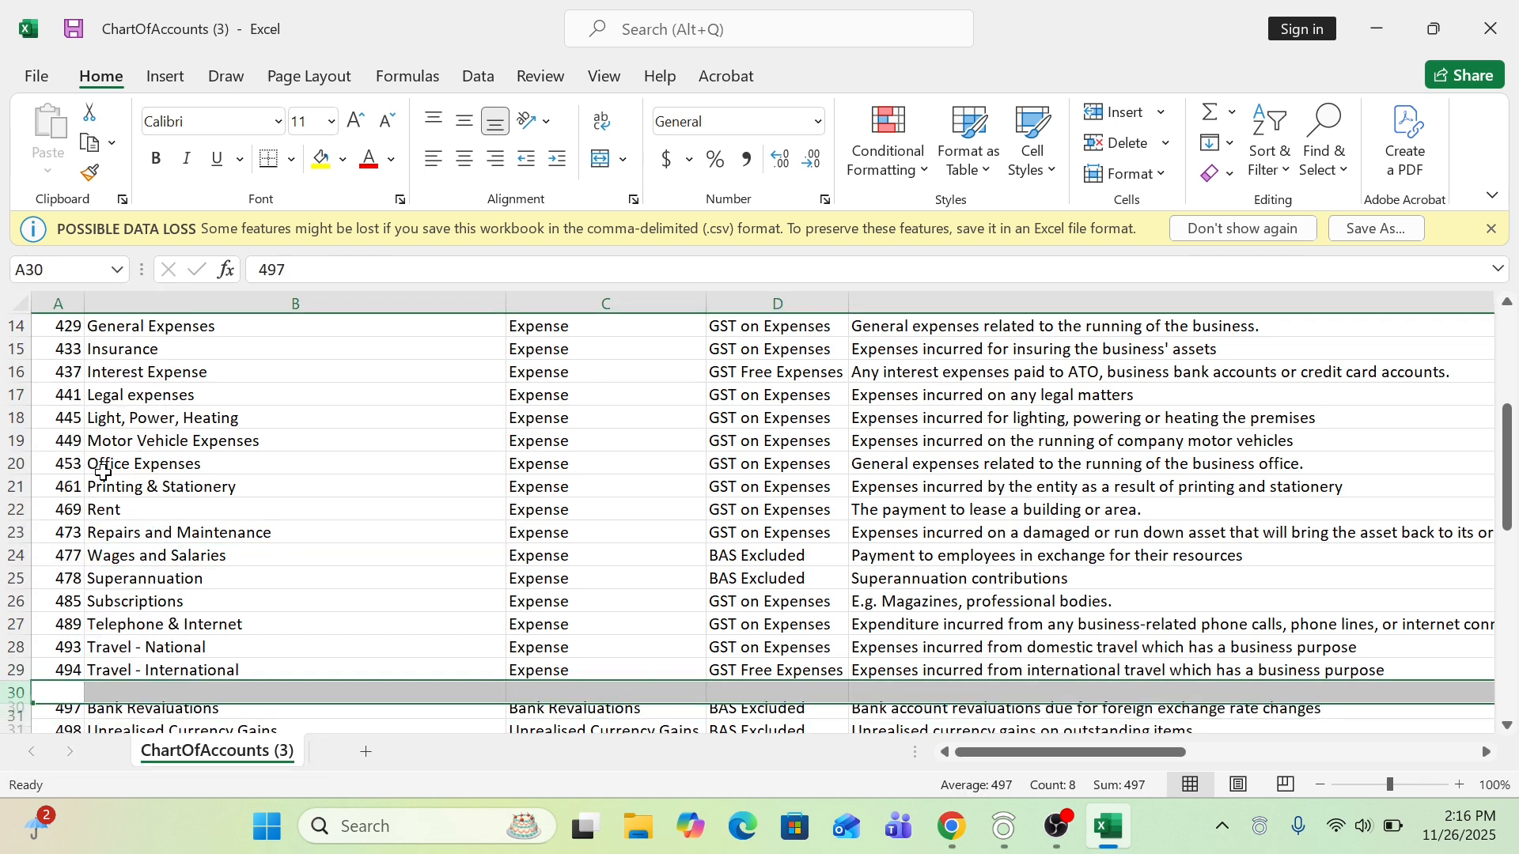
# Step: Enter code 495 and the name Staff Amenities for a new account in the blank row 30
pyautogui.click(64, 693)
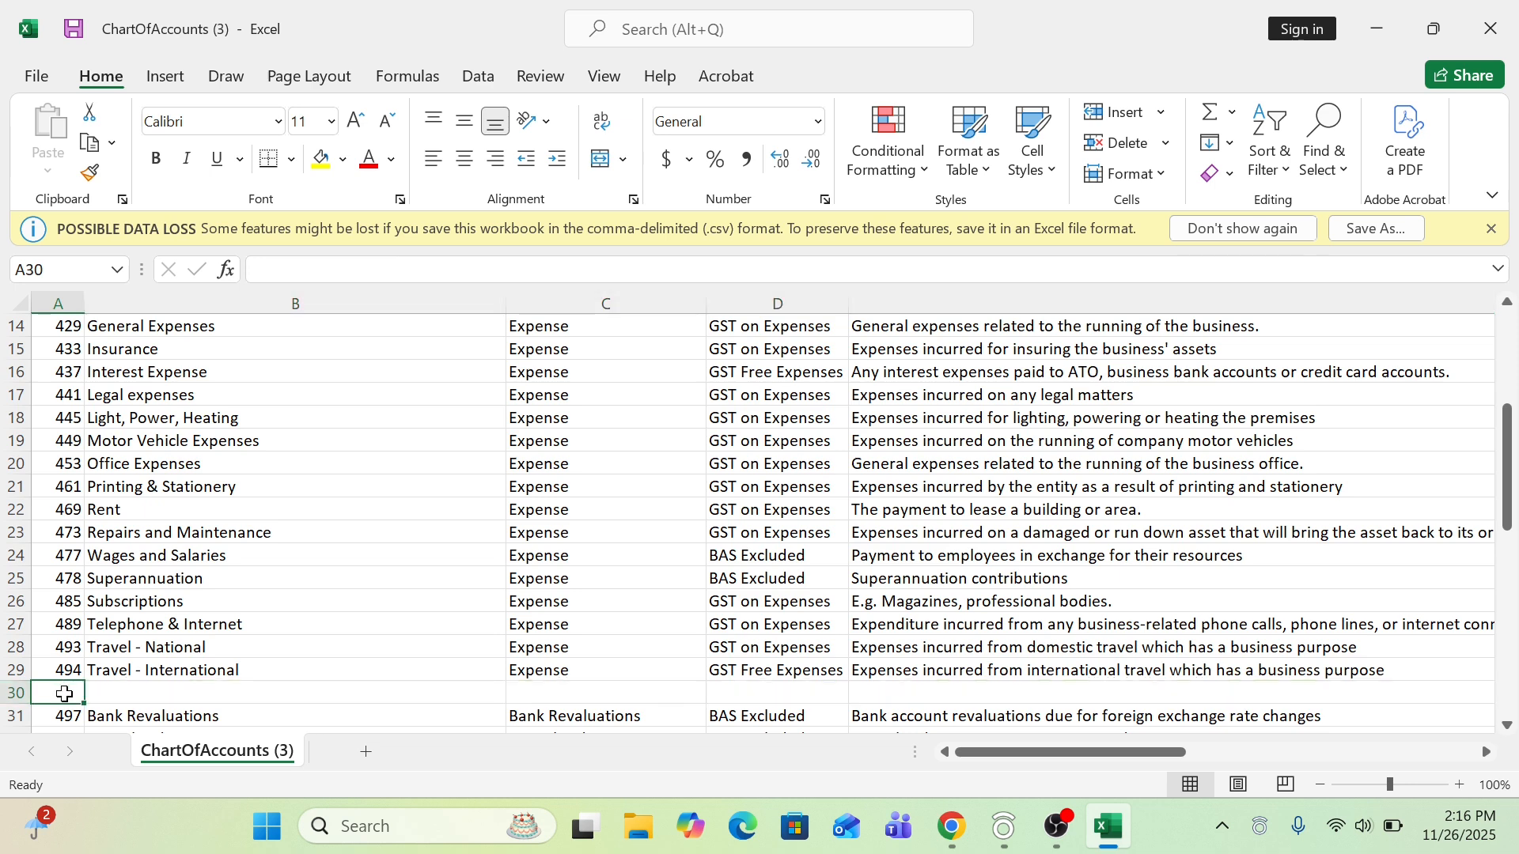
pyautogui.write('495')
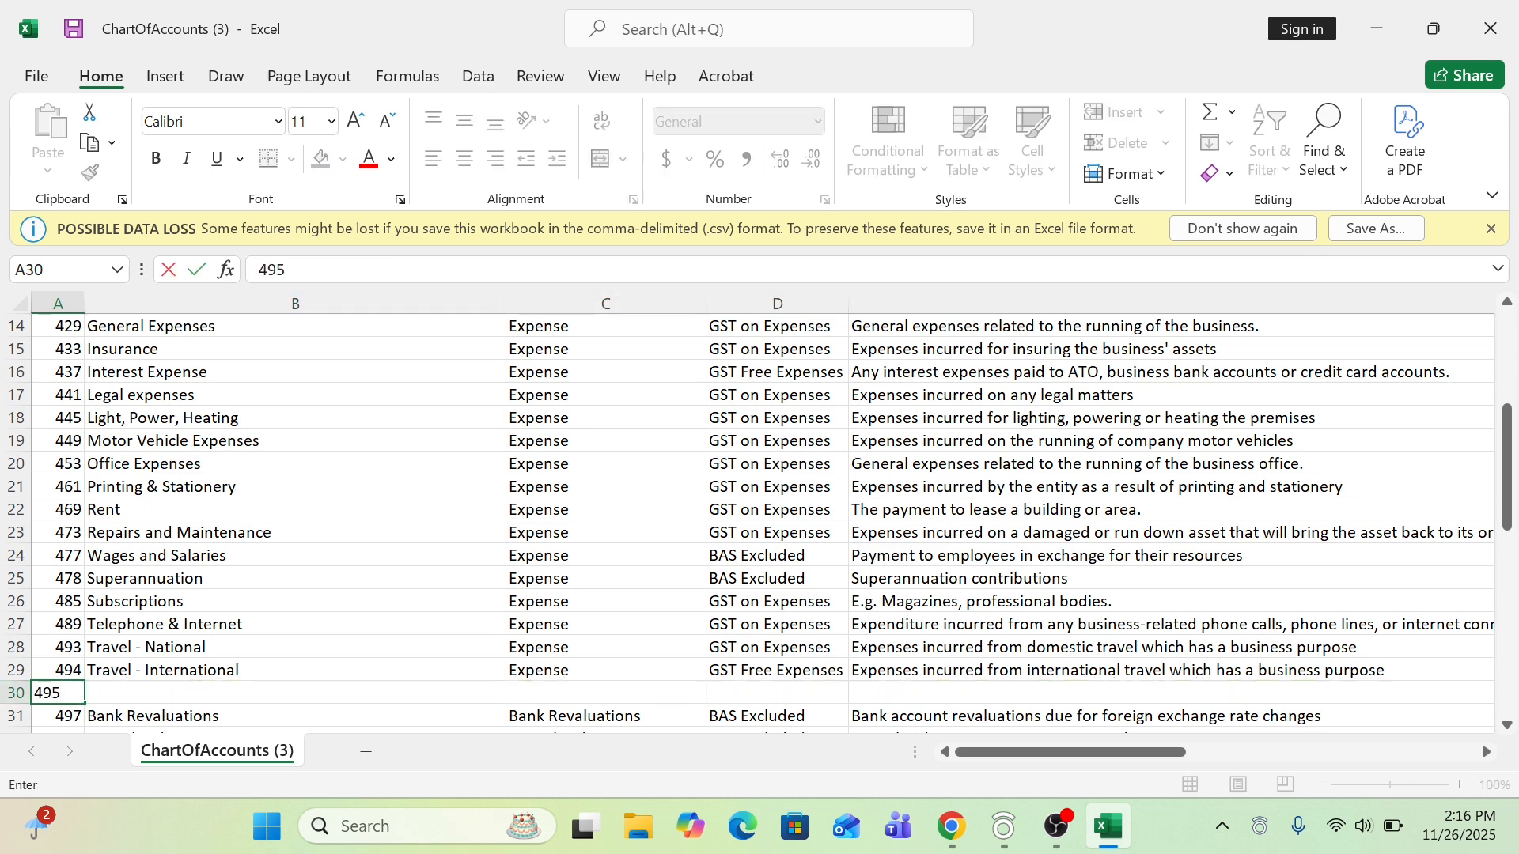
pyautogui.press('Tab')
pyautogui.write('S')
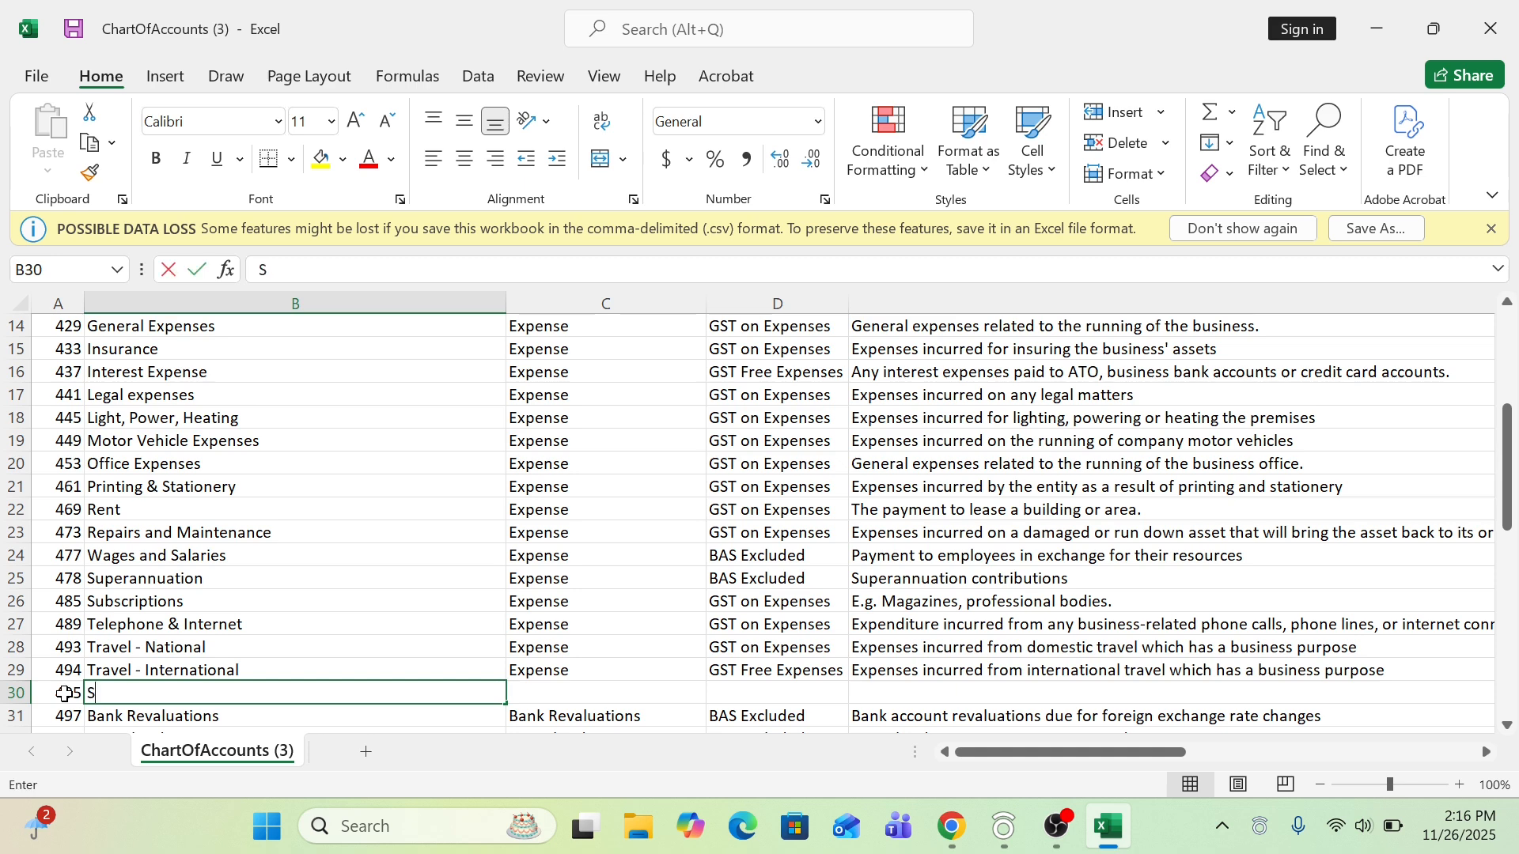
pyautogui.write('taff Amenities')
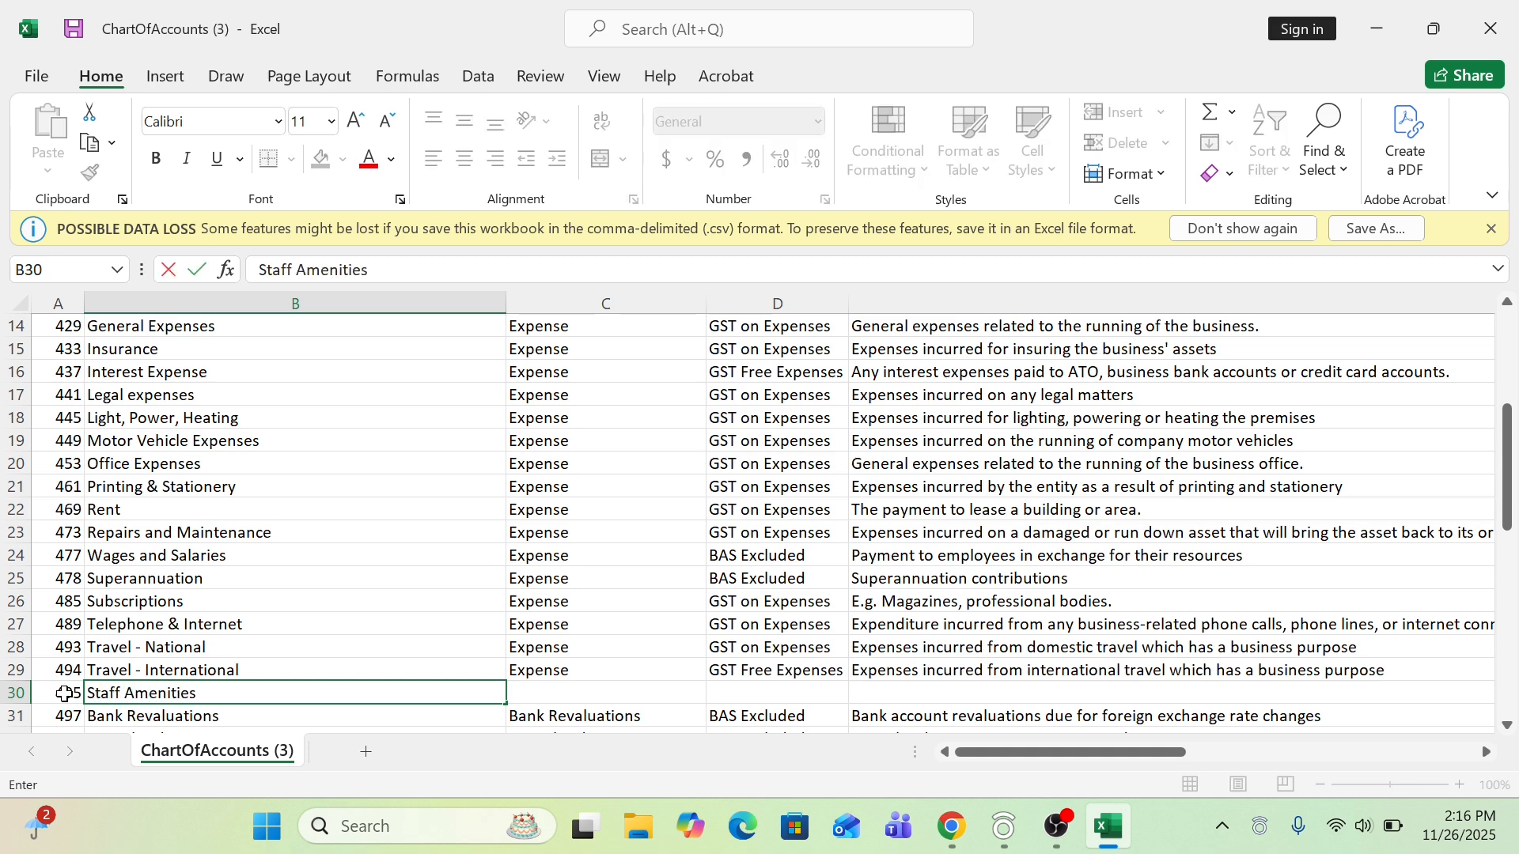
pyautogui.press('Tab')
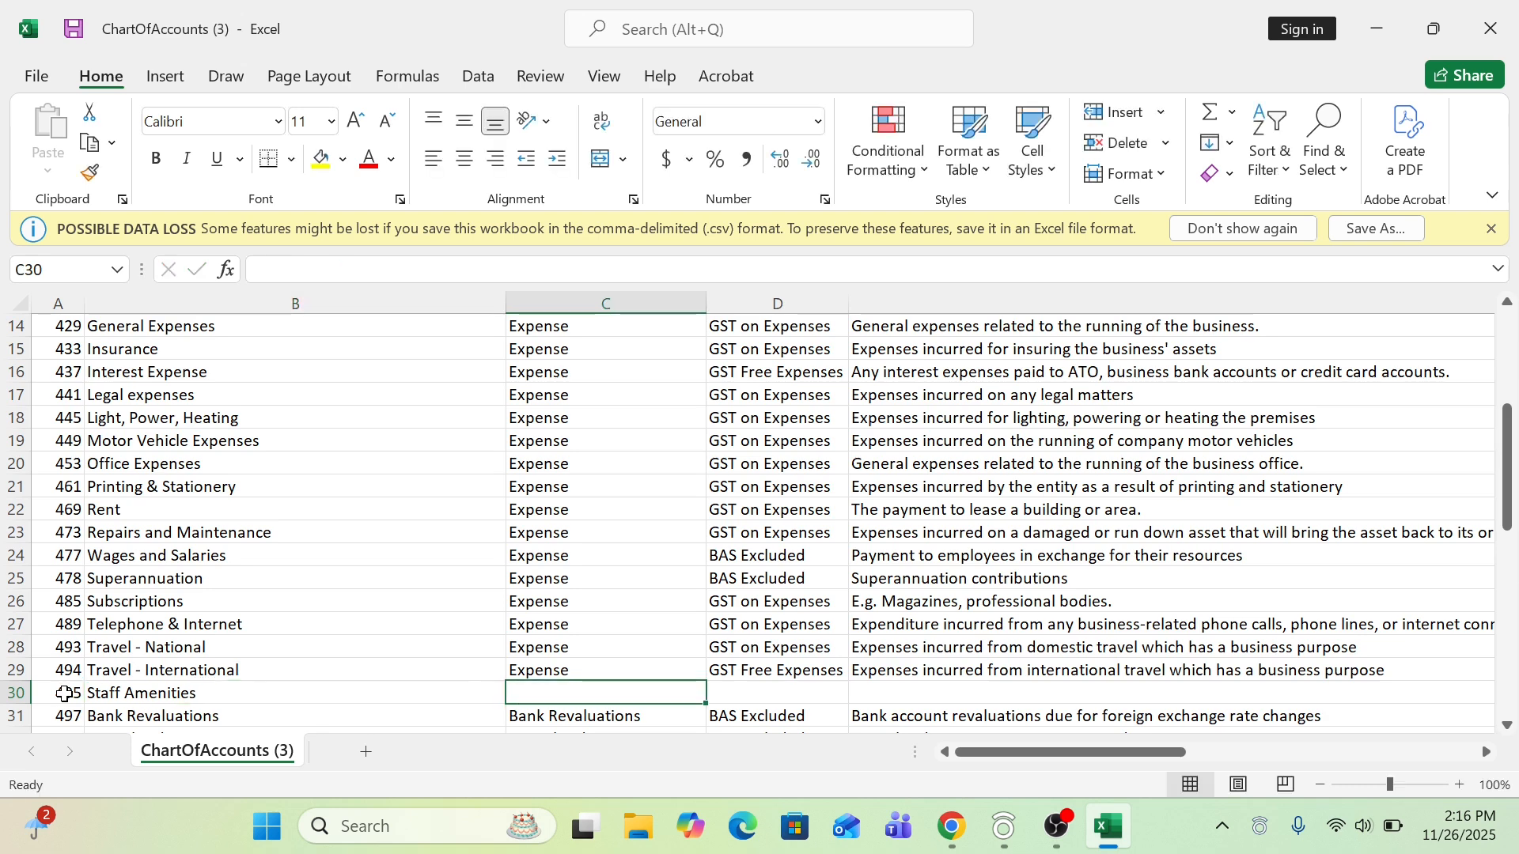
# Step: Give the Staff Amenities account the type Expense and the tax code GST on Expenses
pyautogui.write('Expense')
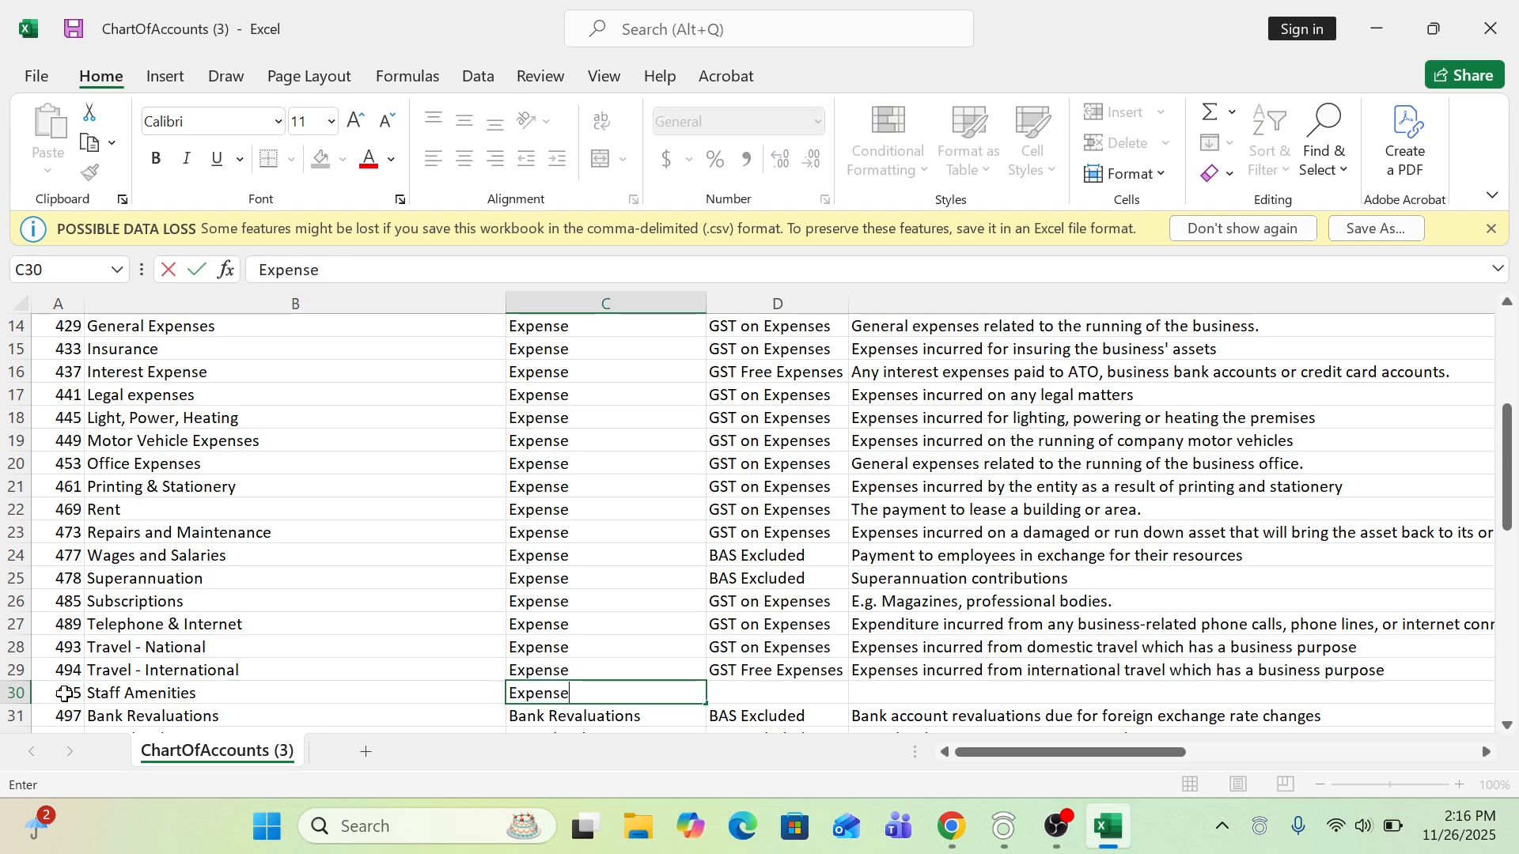
pyautogui.press('Tab')
pyautogui.write('GS')
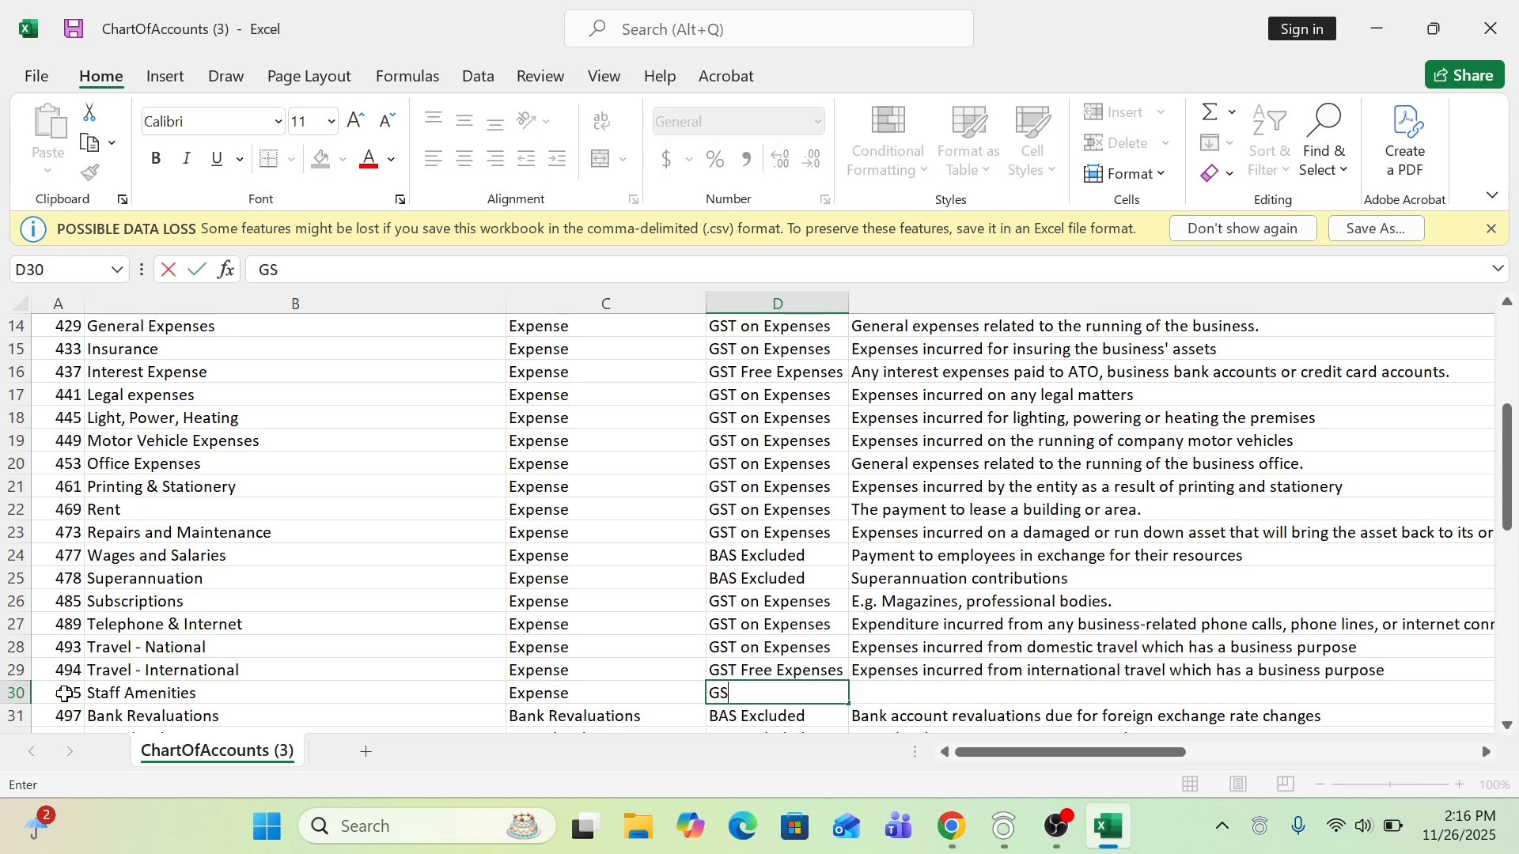
pyautogui.write('T on Expense')
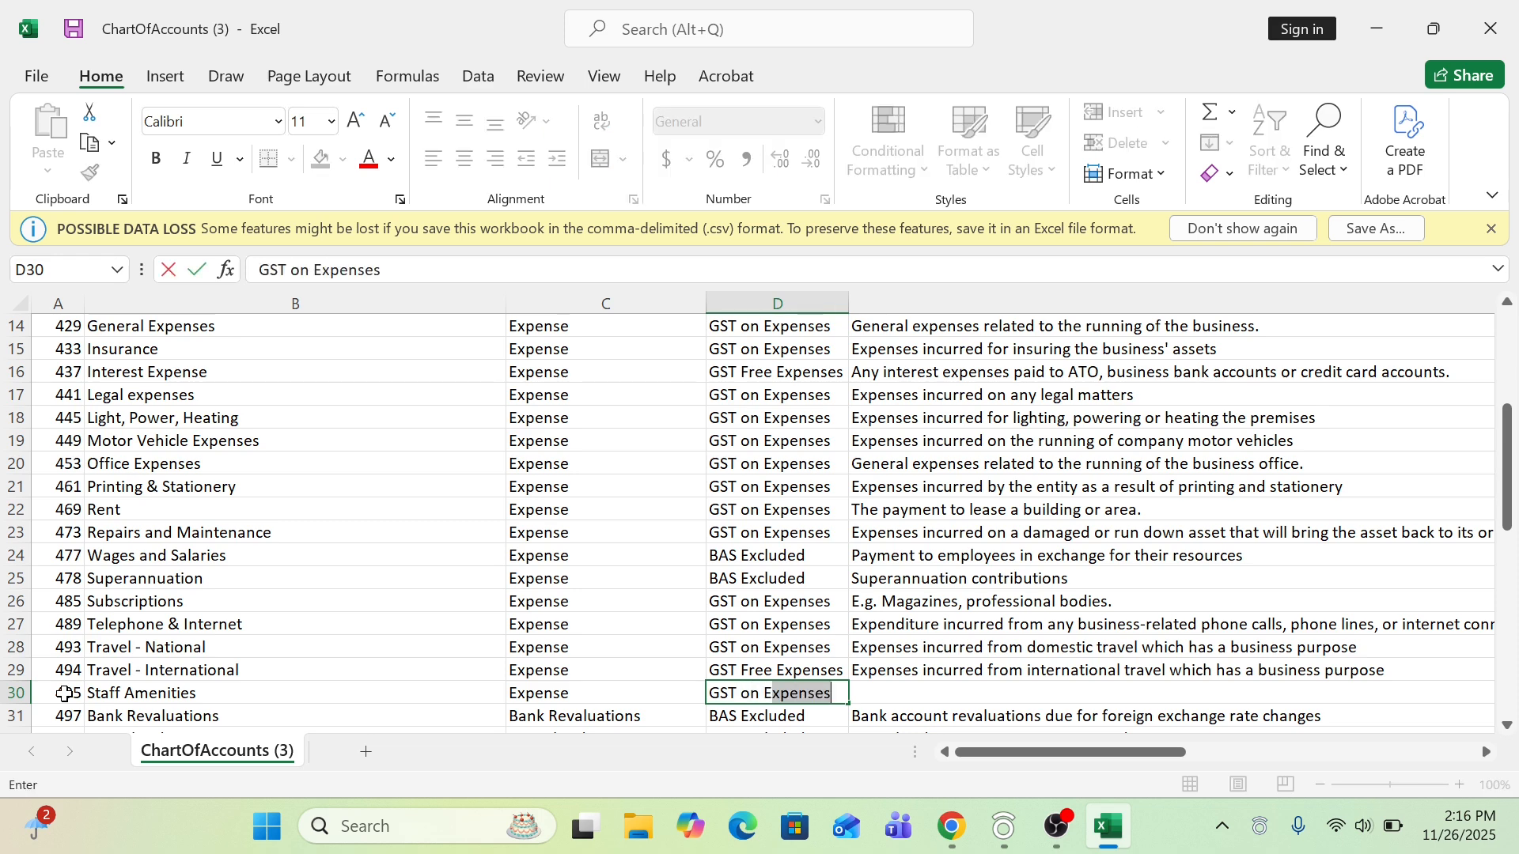
pyautogui.write('s')
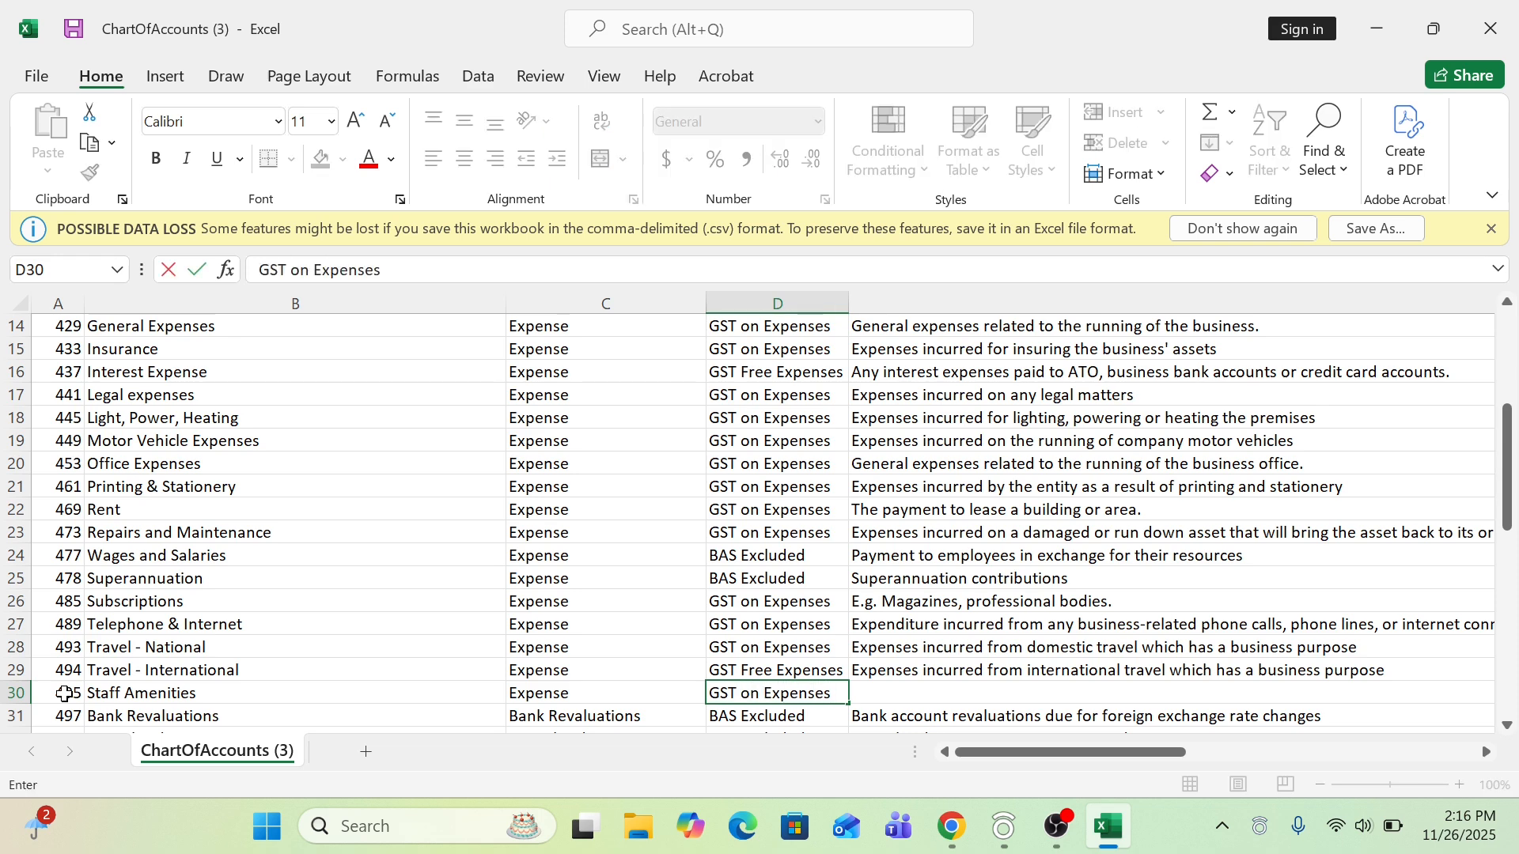
pyautogui.press('Tab')
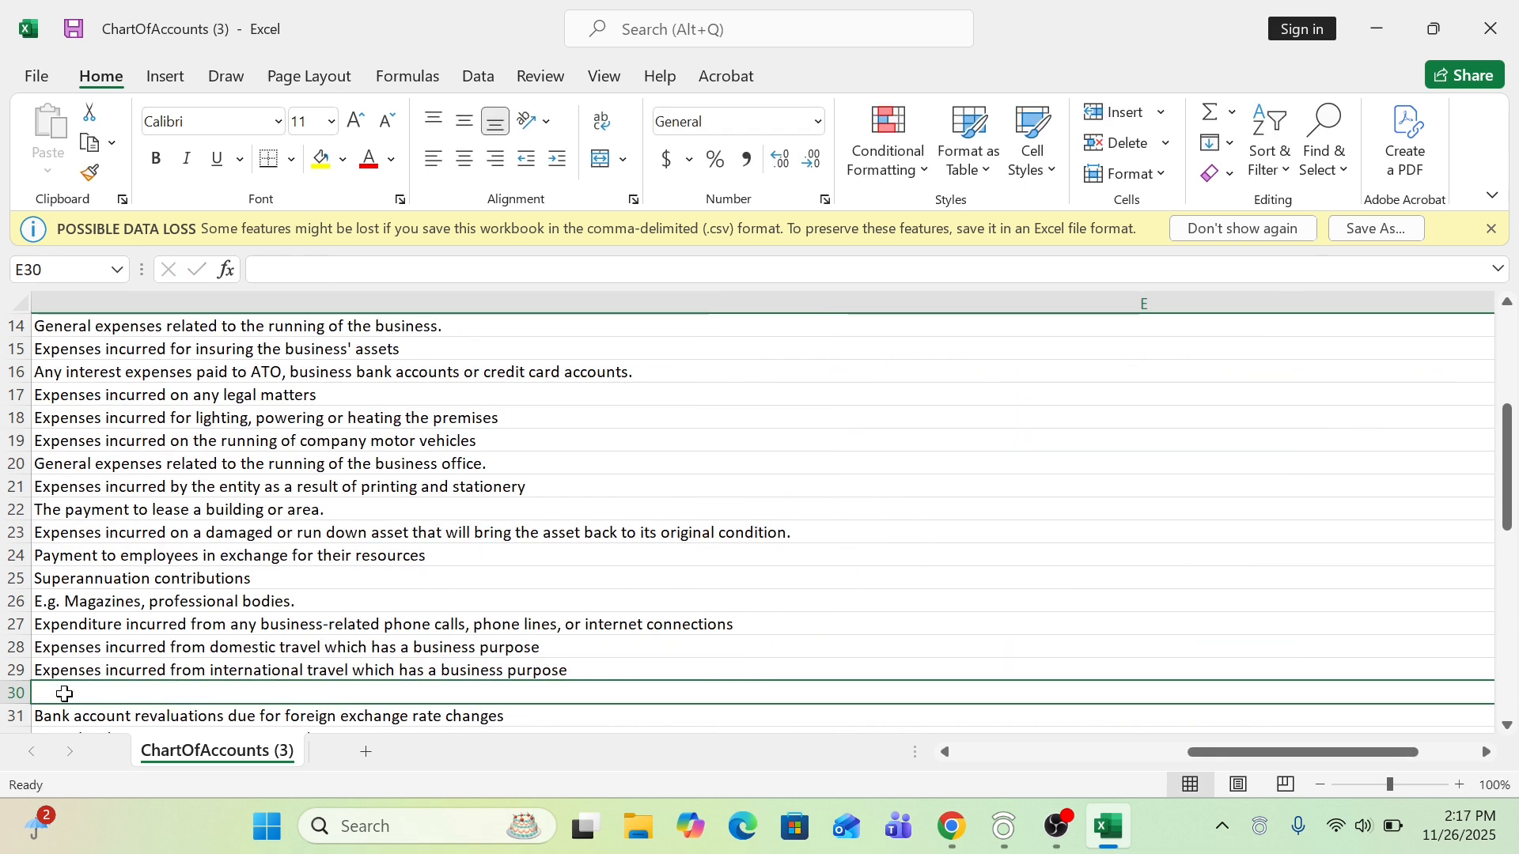
# Step: Review the expense account rows around Staff Amenities and up to Freight & Courier
pyautogui.click(91, 670)
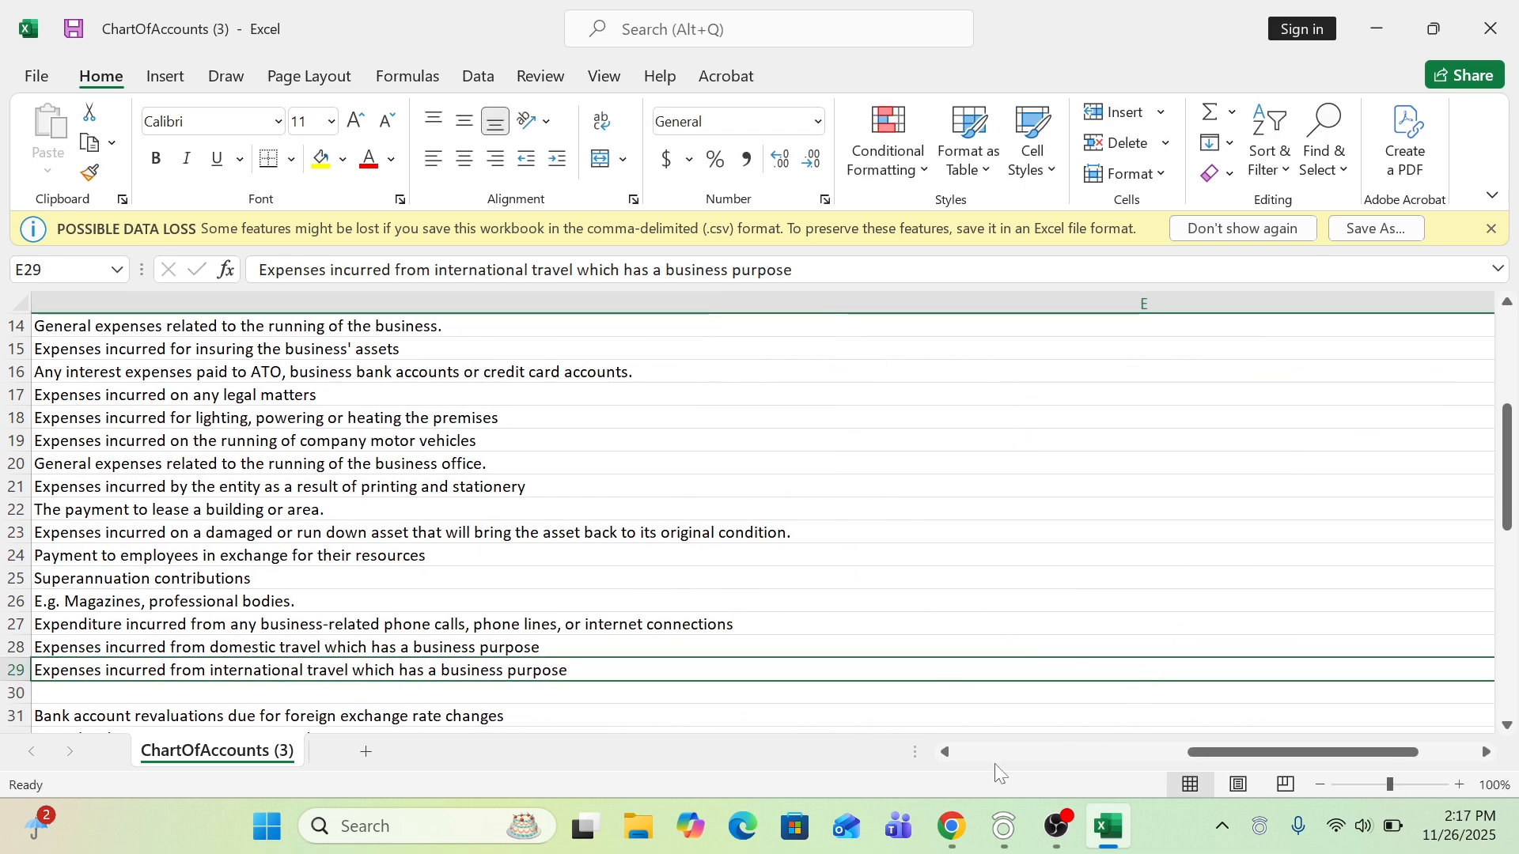
pyautogui.moveTo(1202, 746); pyautogui.dragTo(893, 743)
pyautogui.click(233, 563)
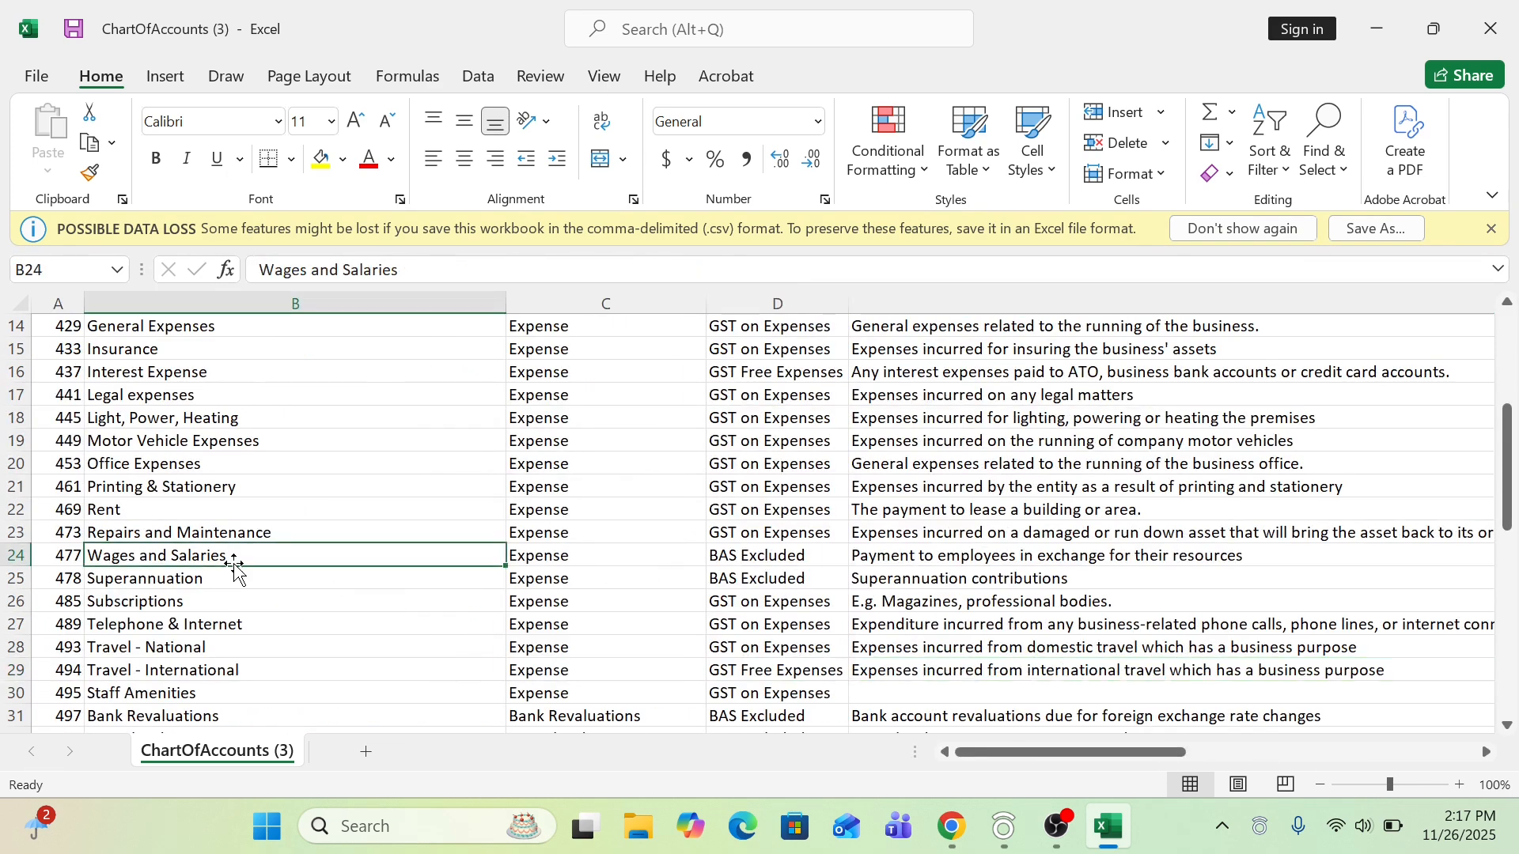
pyautogui.press('Up')
pyautogui.press('Up')
pyautogui.press('Up')
pyautogui.press('Up')
pyautogui.press('Up')
pyautogui.press('Up')
pyautogui.press('Up')
pyautogui.press('Up')
pyautogui.press('Up')
pyautogui.press('Up')
pyautogui.press('Up')
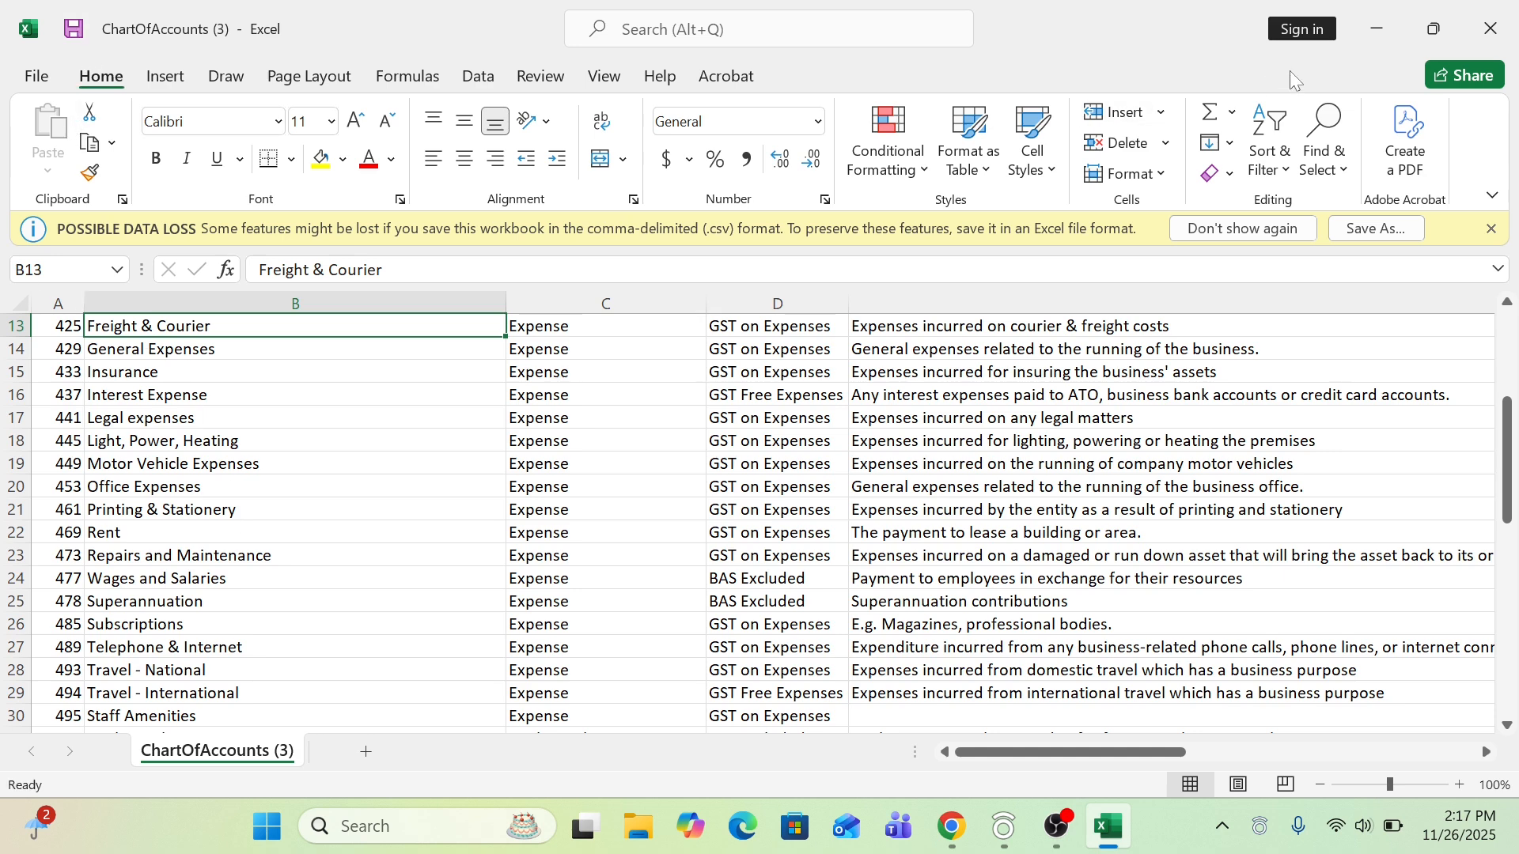
# Step: Switch to Xero in Chrome and choose ChartOfAccounts (3).csv from Downloads as the chart of accounts import file
pyautogui.click(1362, 38)
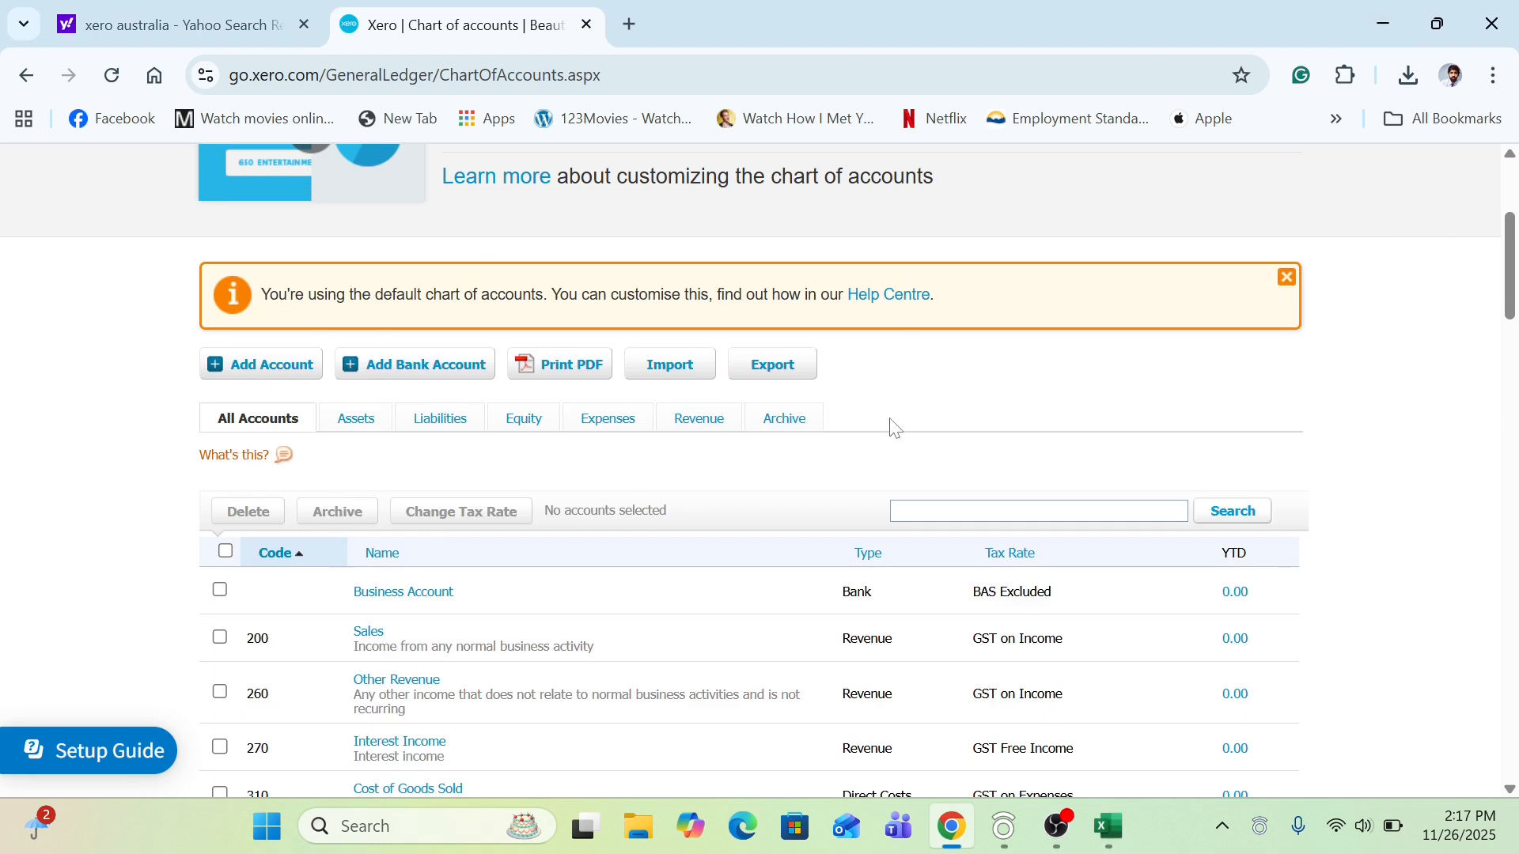
pyautogui.click(693, 370)
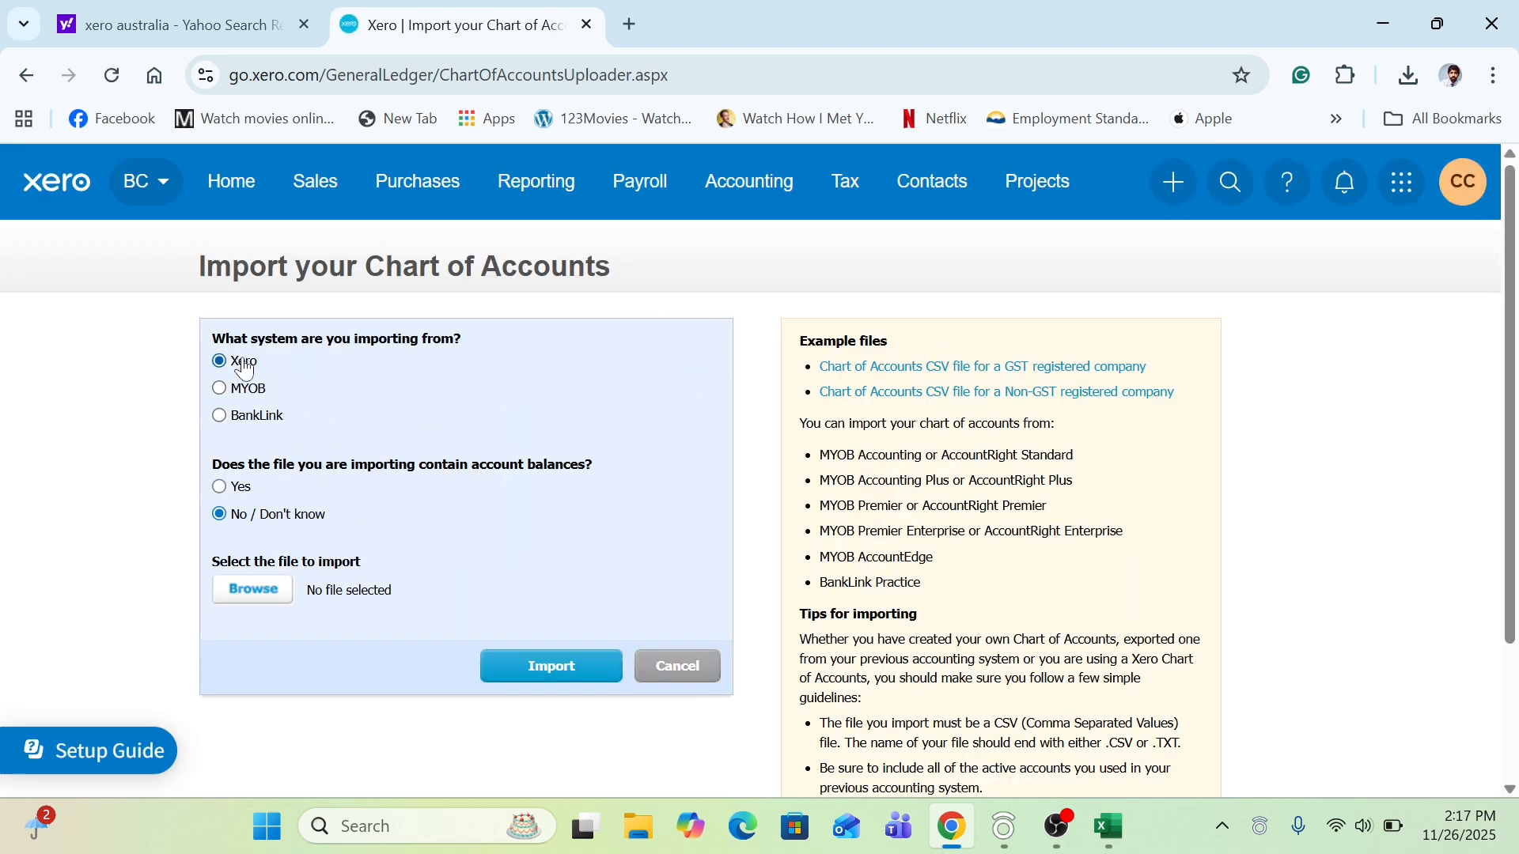
pyautogui.click(265, 599)
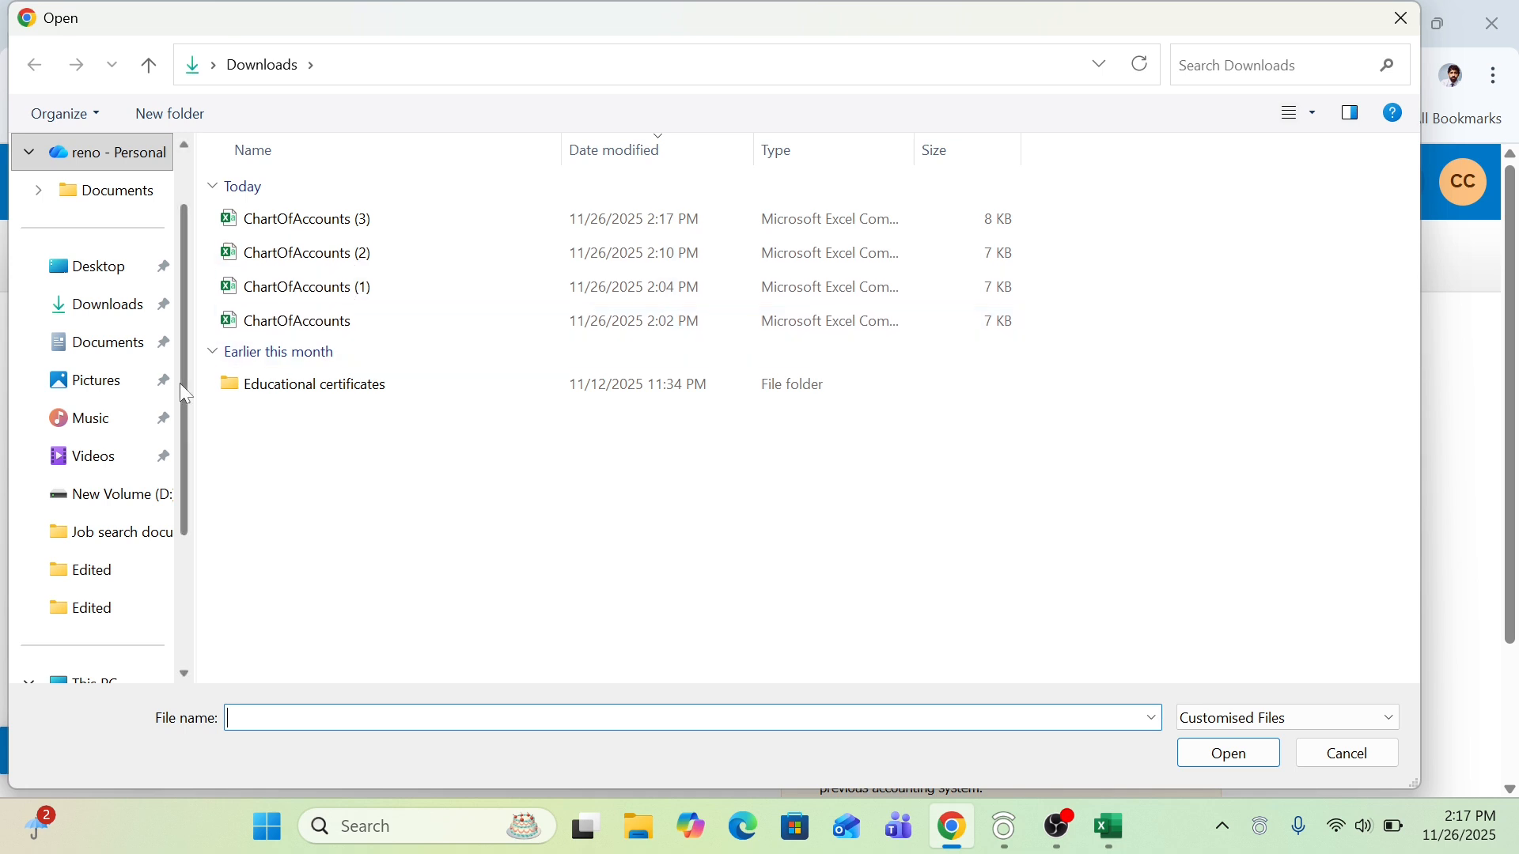
pyautogui.click(115, 327)
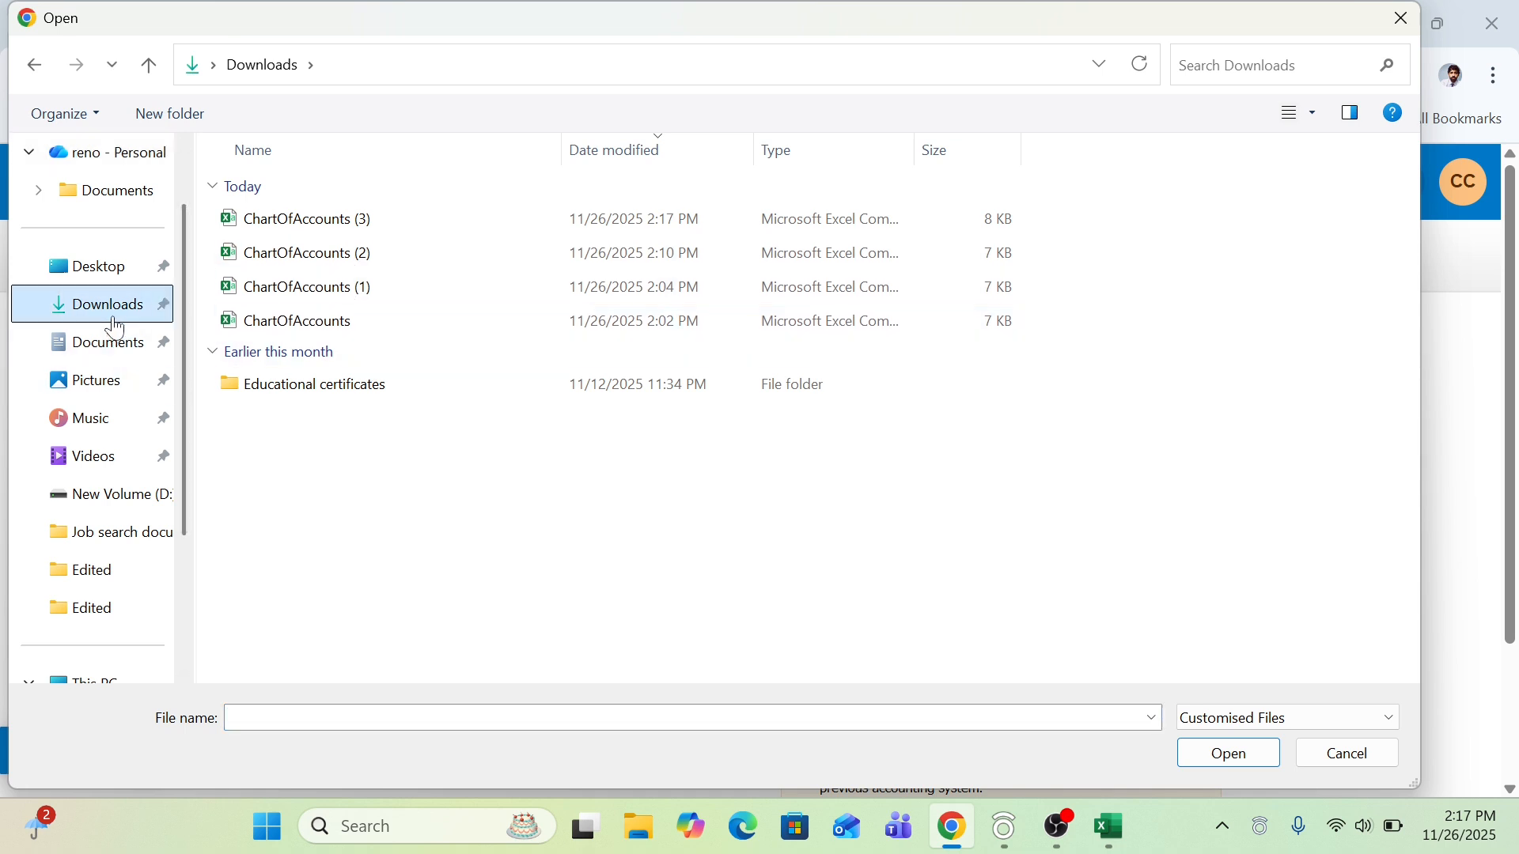
pyautogui.click(305, 222)
pyautogui.press('Return')
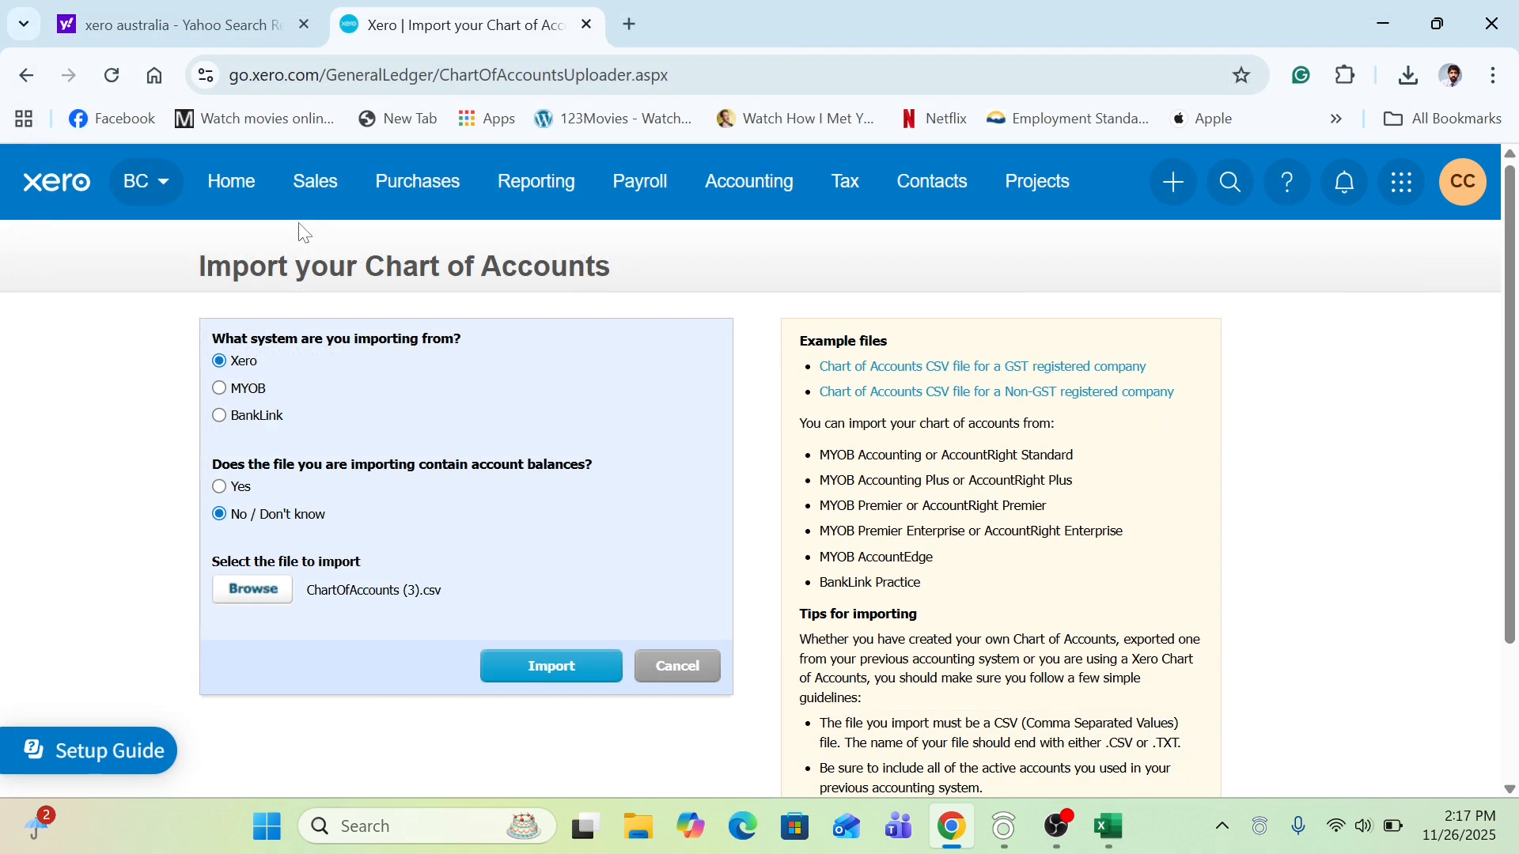
# Step: Import the selected chart of accounts file and confirm the imported accounts
pyautogui.click(545, 685)
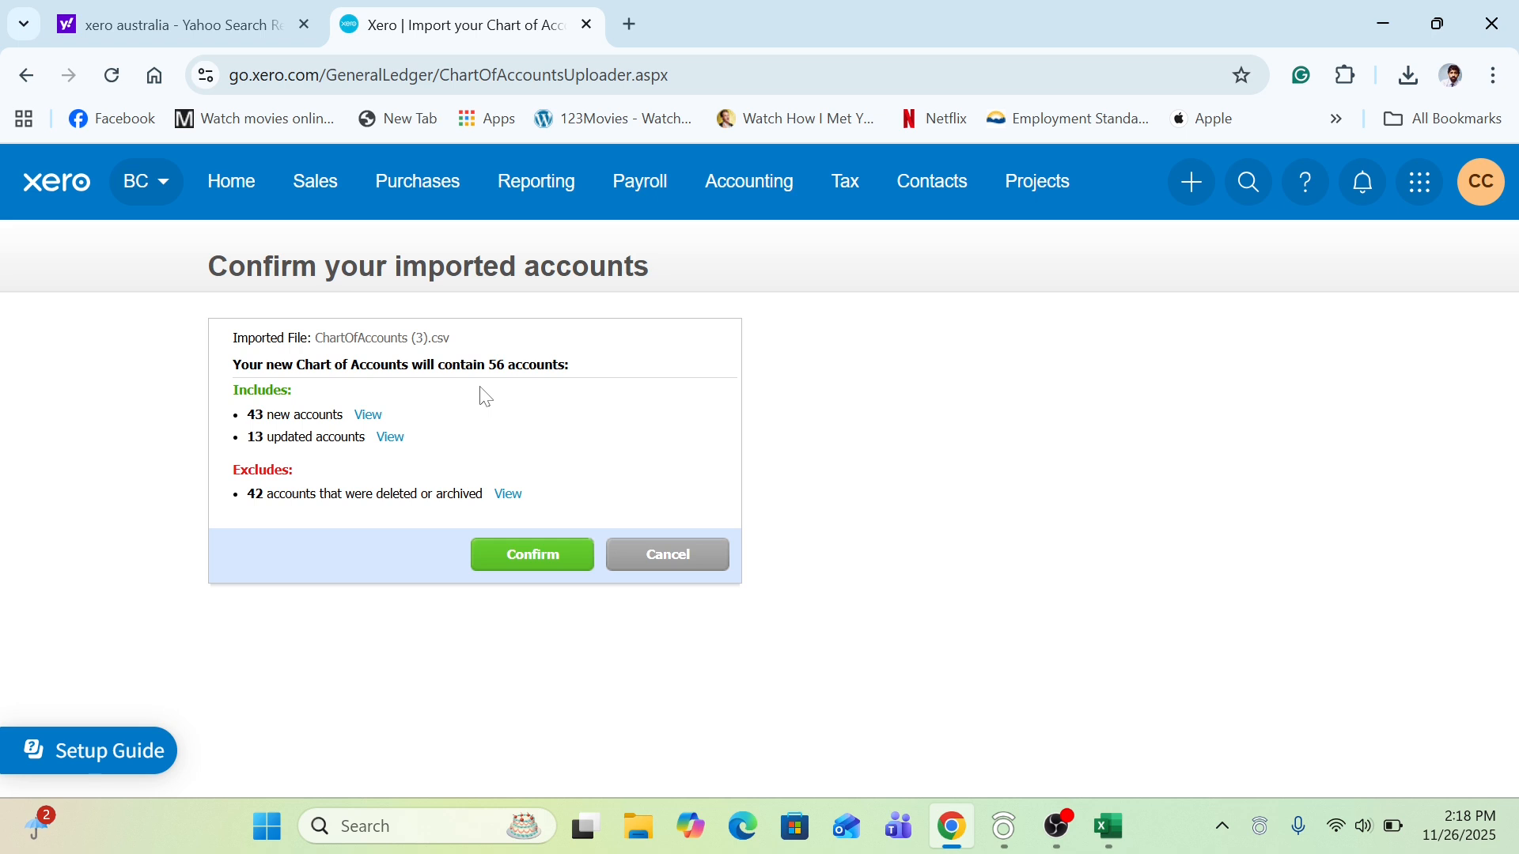
pyautogui.click(501, 568)
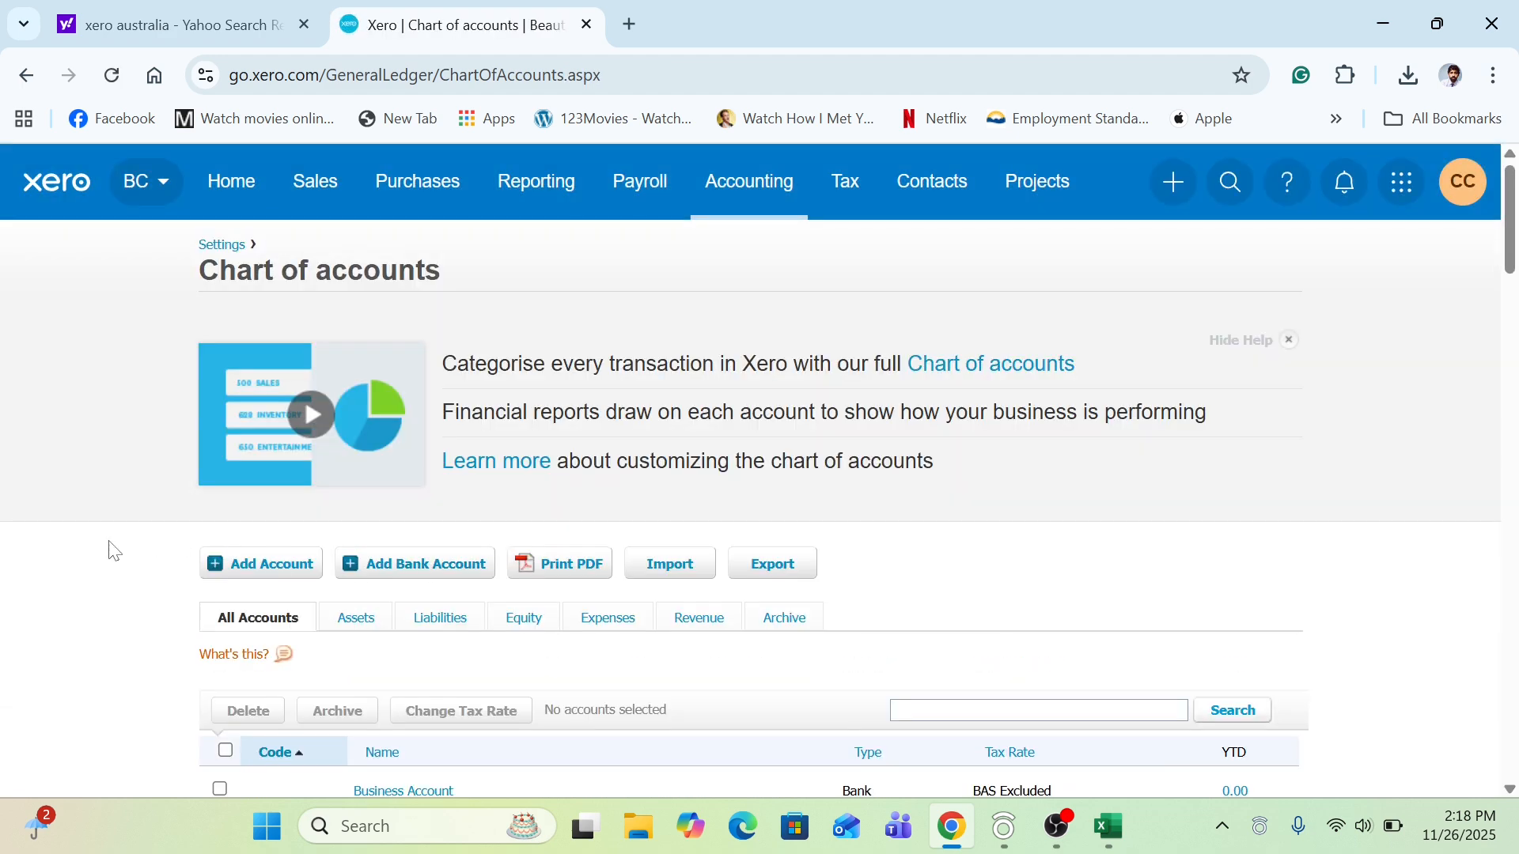
# Step: Check the imported chart of accounts for the changed expense codes and the Staff Amenities account
pyautogui.scroll(-10, 115, 552)
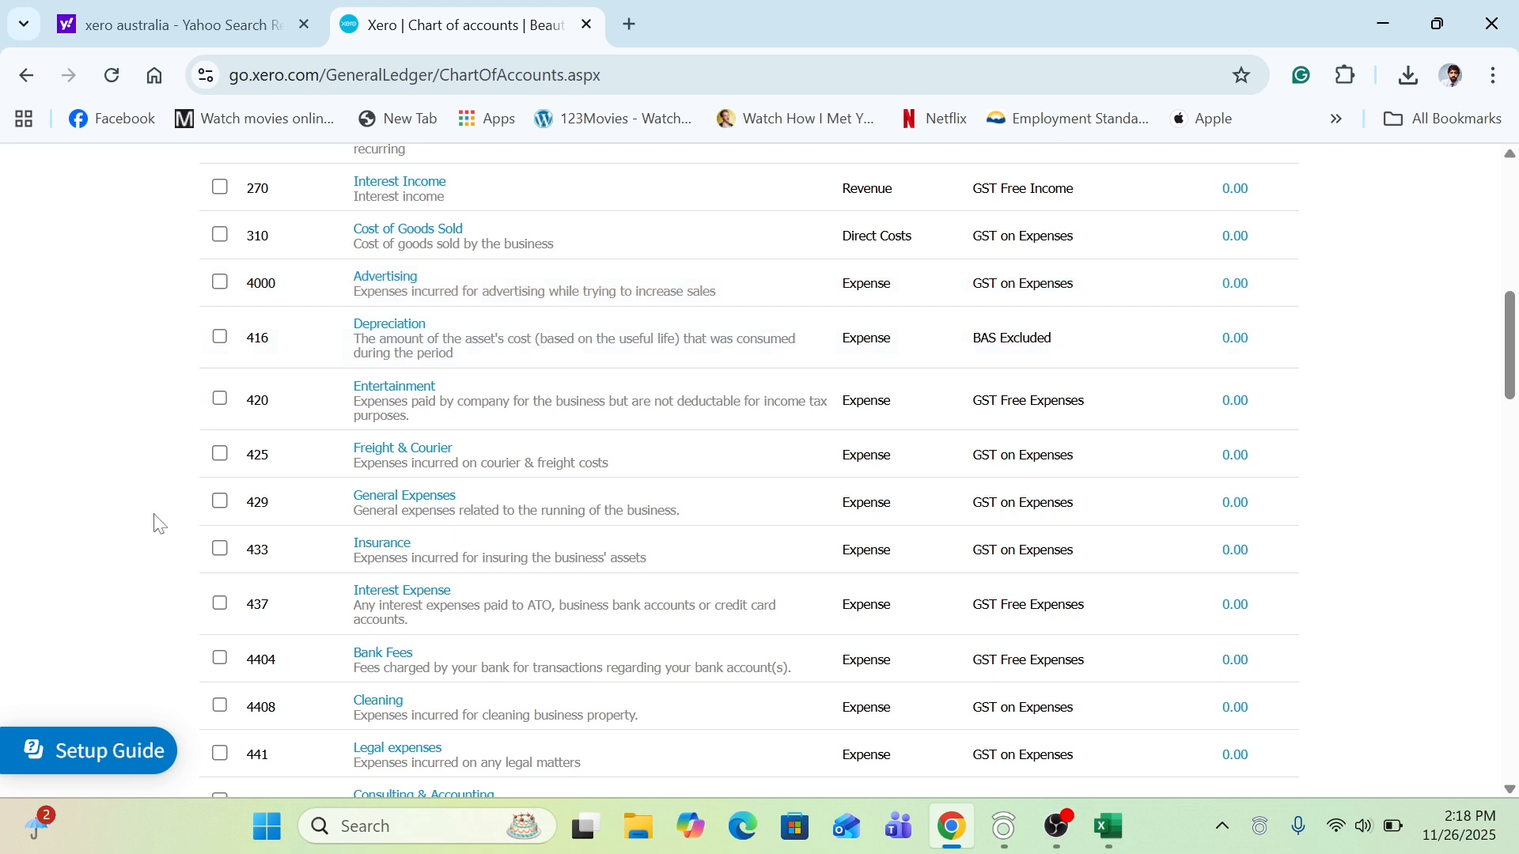
pyautogui.scroll(-2, 131, 551)
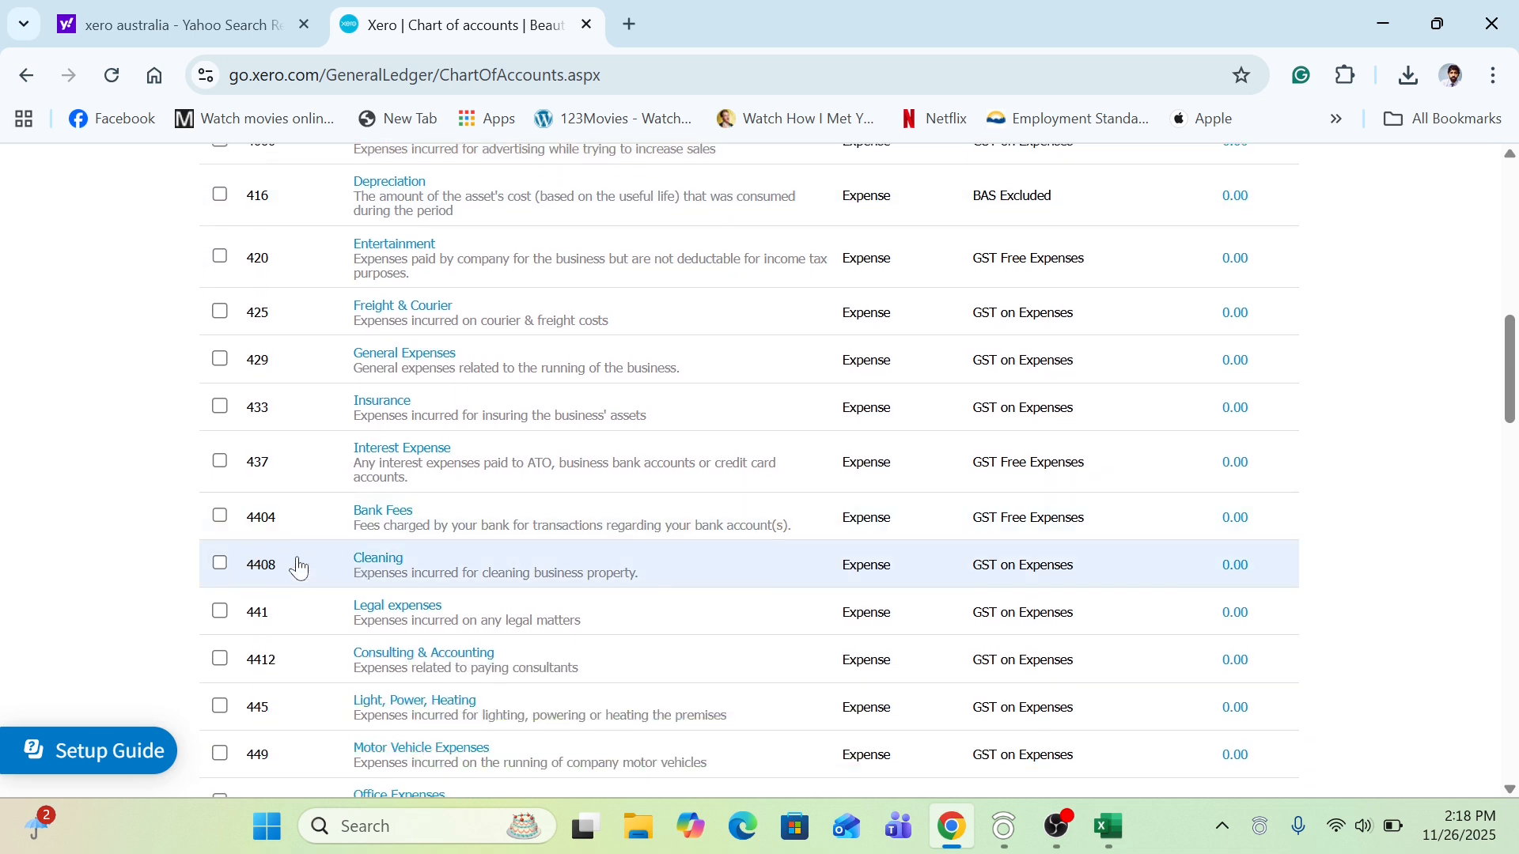
pyautogui.scroll(-7, 121, 566)
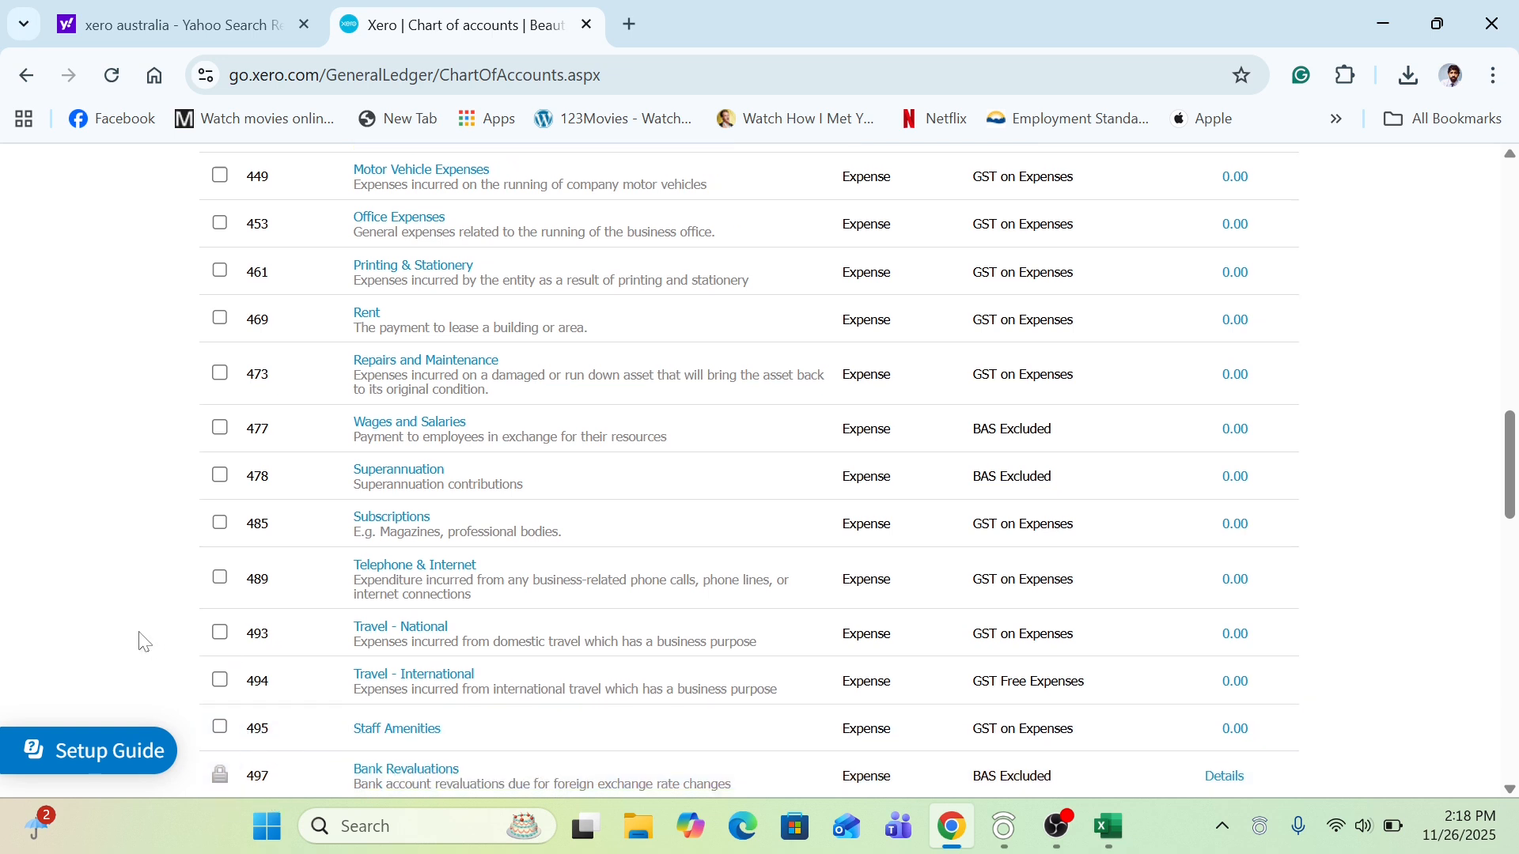
pyautogui.scroll(-1, 143, 640)
pyautogui.scroll(7, 143, 641)
pyautogui.scroll(15, 143, 640)
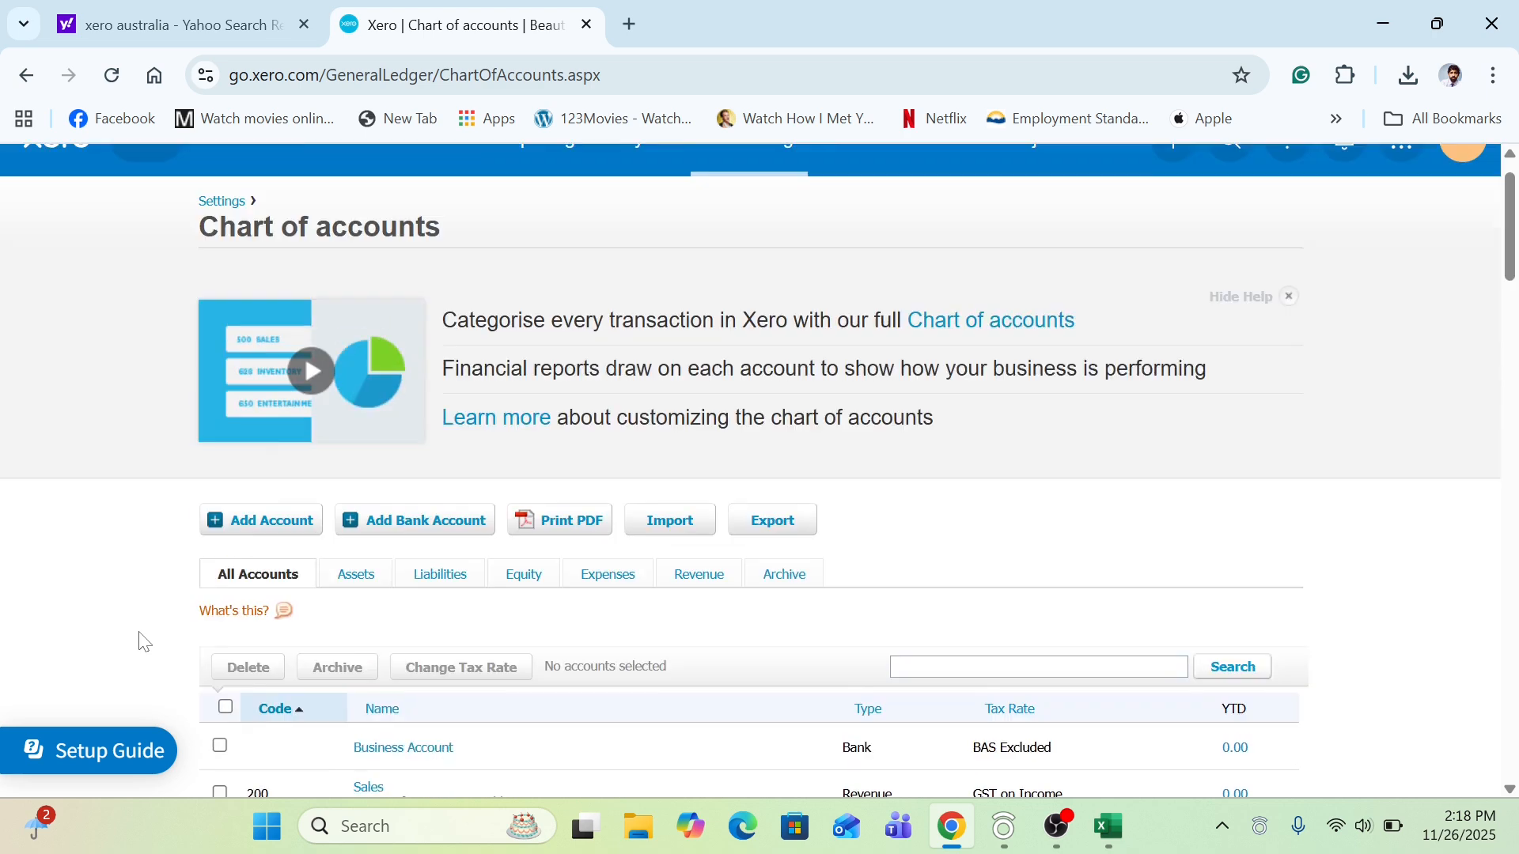
pyautogui.scroll(-1, 143, 641)
pyautogui.scroll(1, 143, 641)
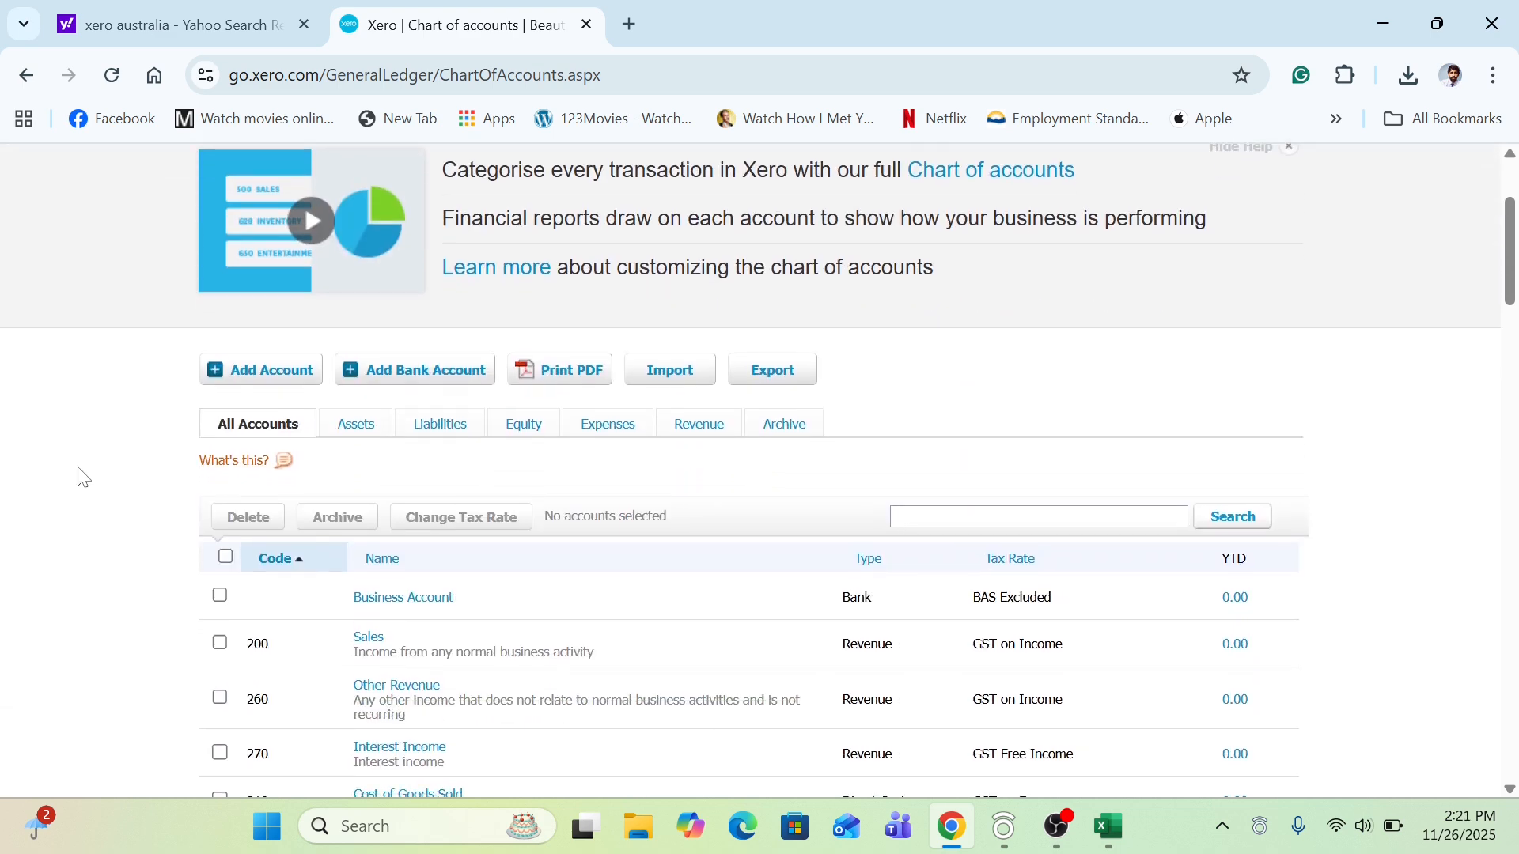
# Step: Start another chart of accounts import and set MYOB as the source system, without choosing a file
pyautogui.scroll(-1, 82, 476)
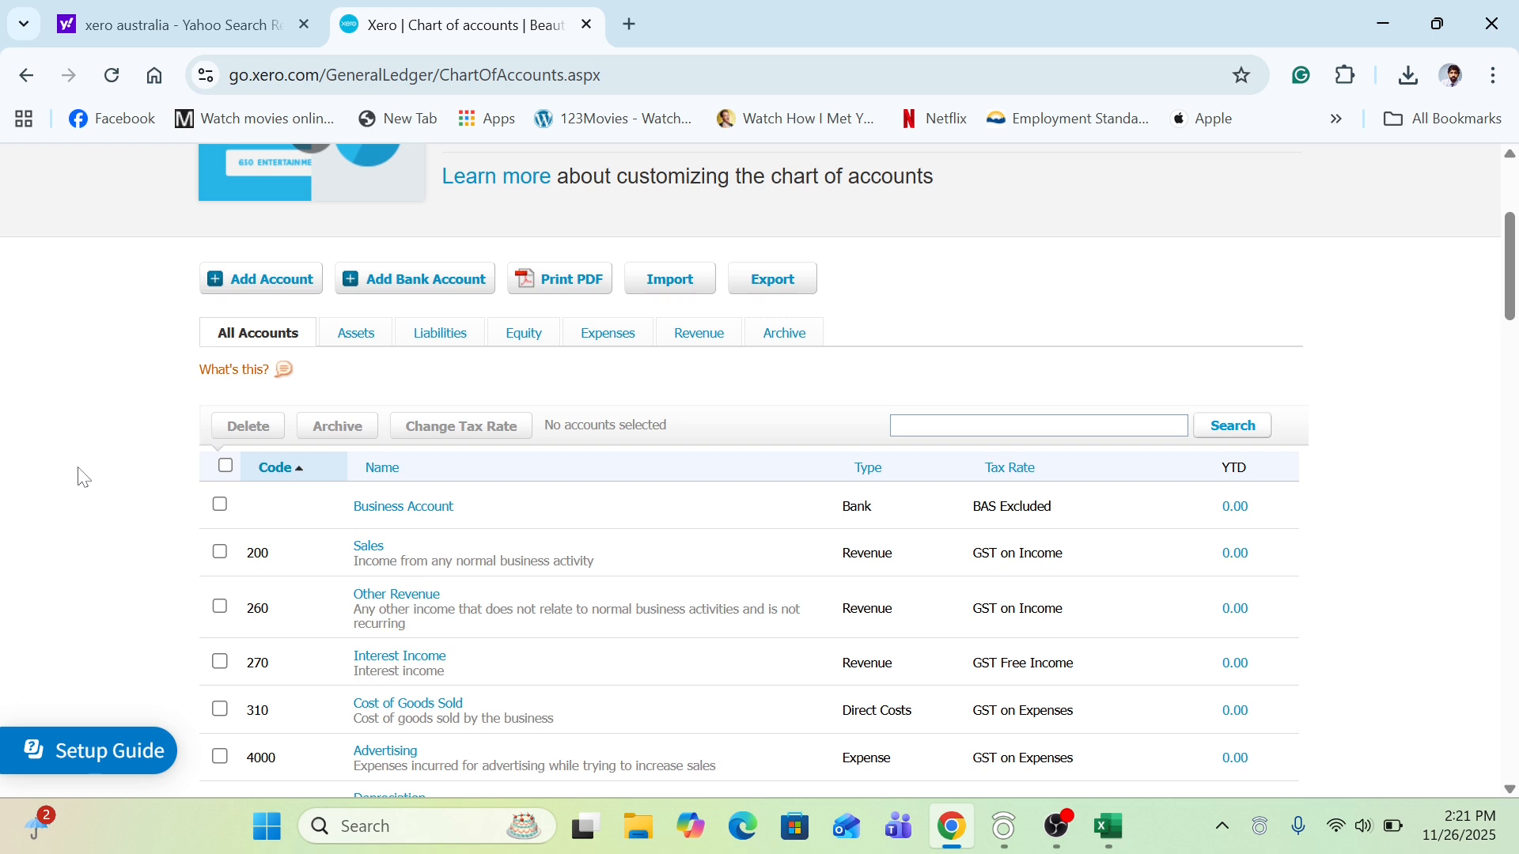
pyautogui.click(688, 299)
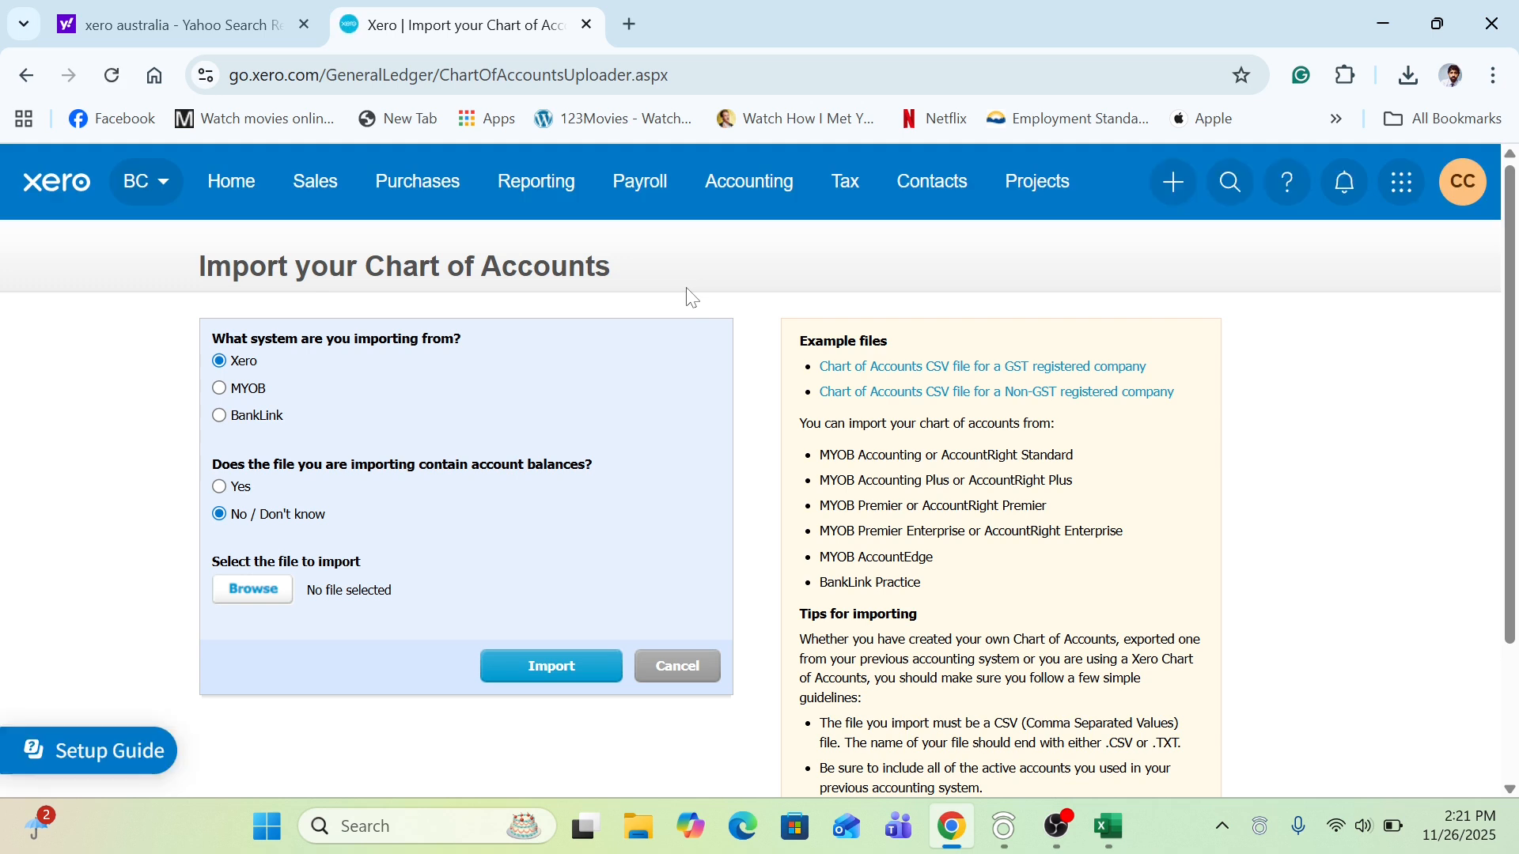
pyautogui.click(219, 388)
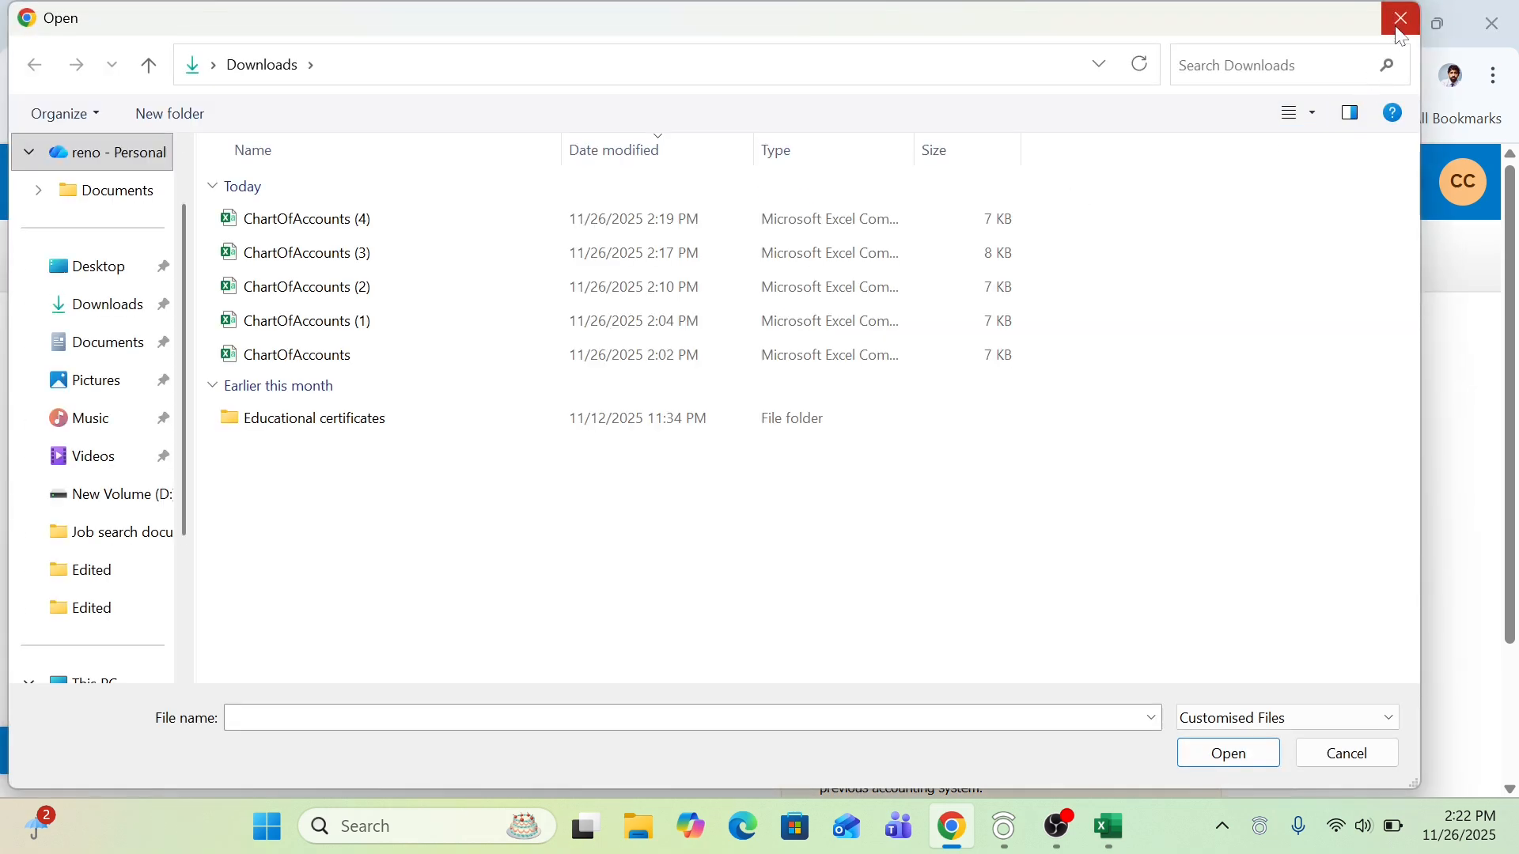
pyautogui.click(1401, 19)
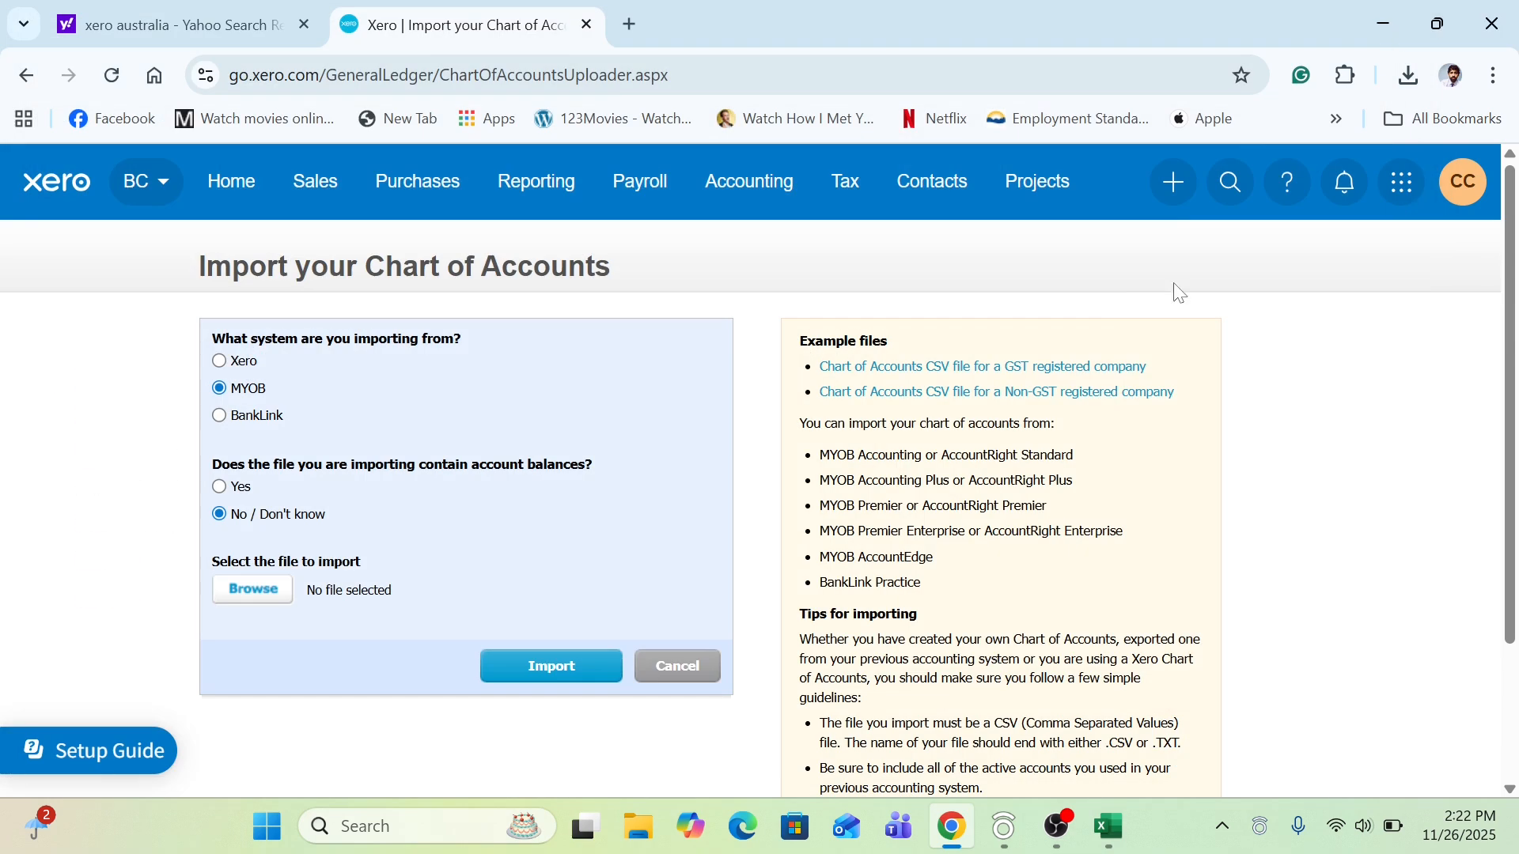
# Step: Download the example chart of accounts CSV for a GST registered company and open it in Excel
pyautogui.click(1032, 372)
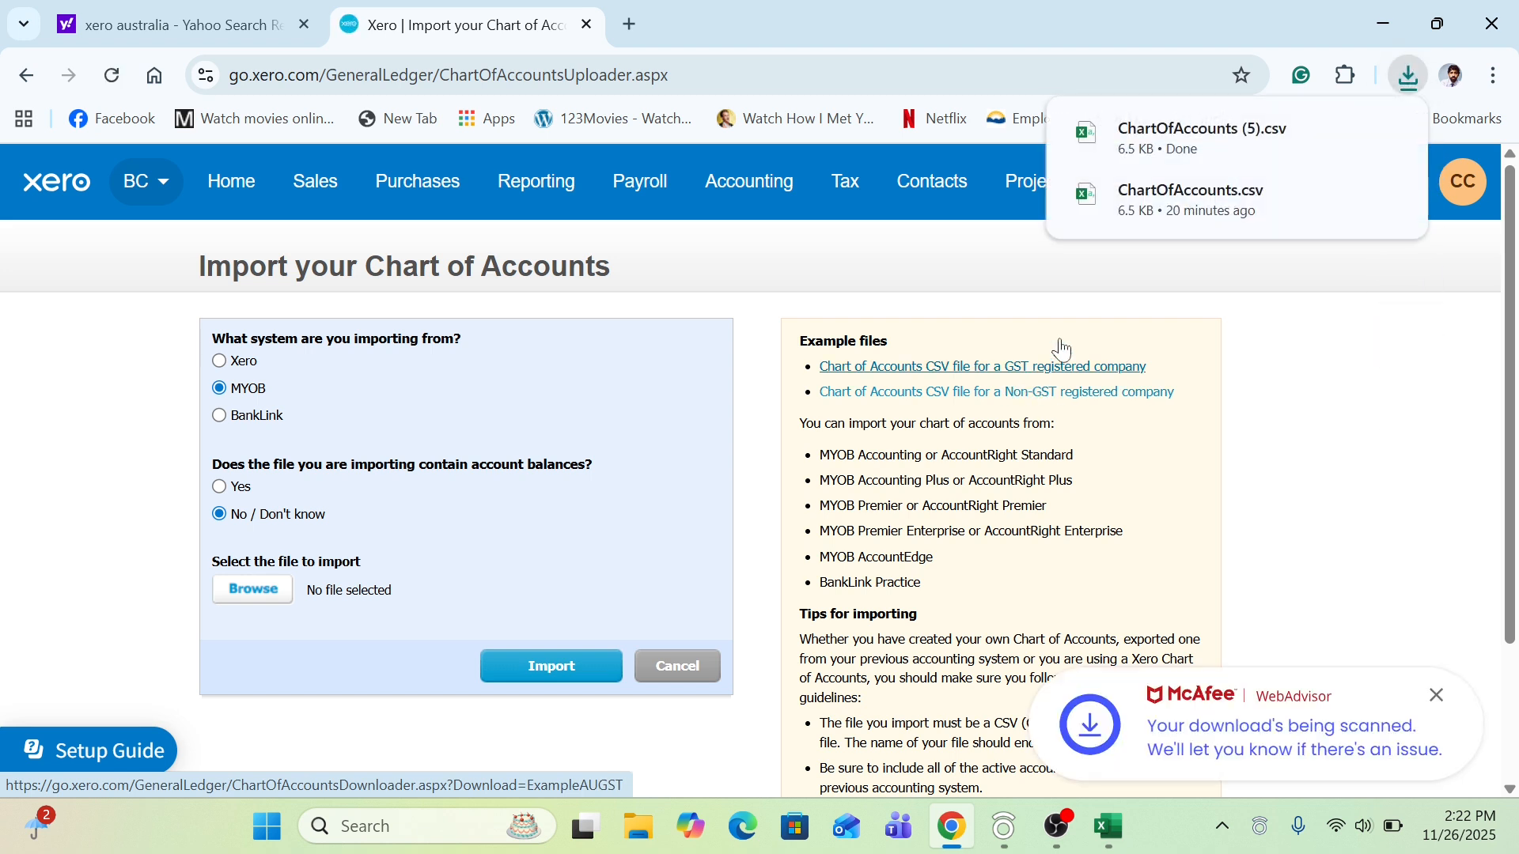
pyautogui.click(1167, 148)
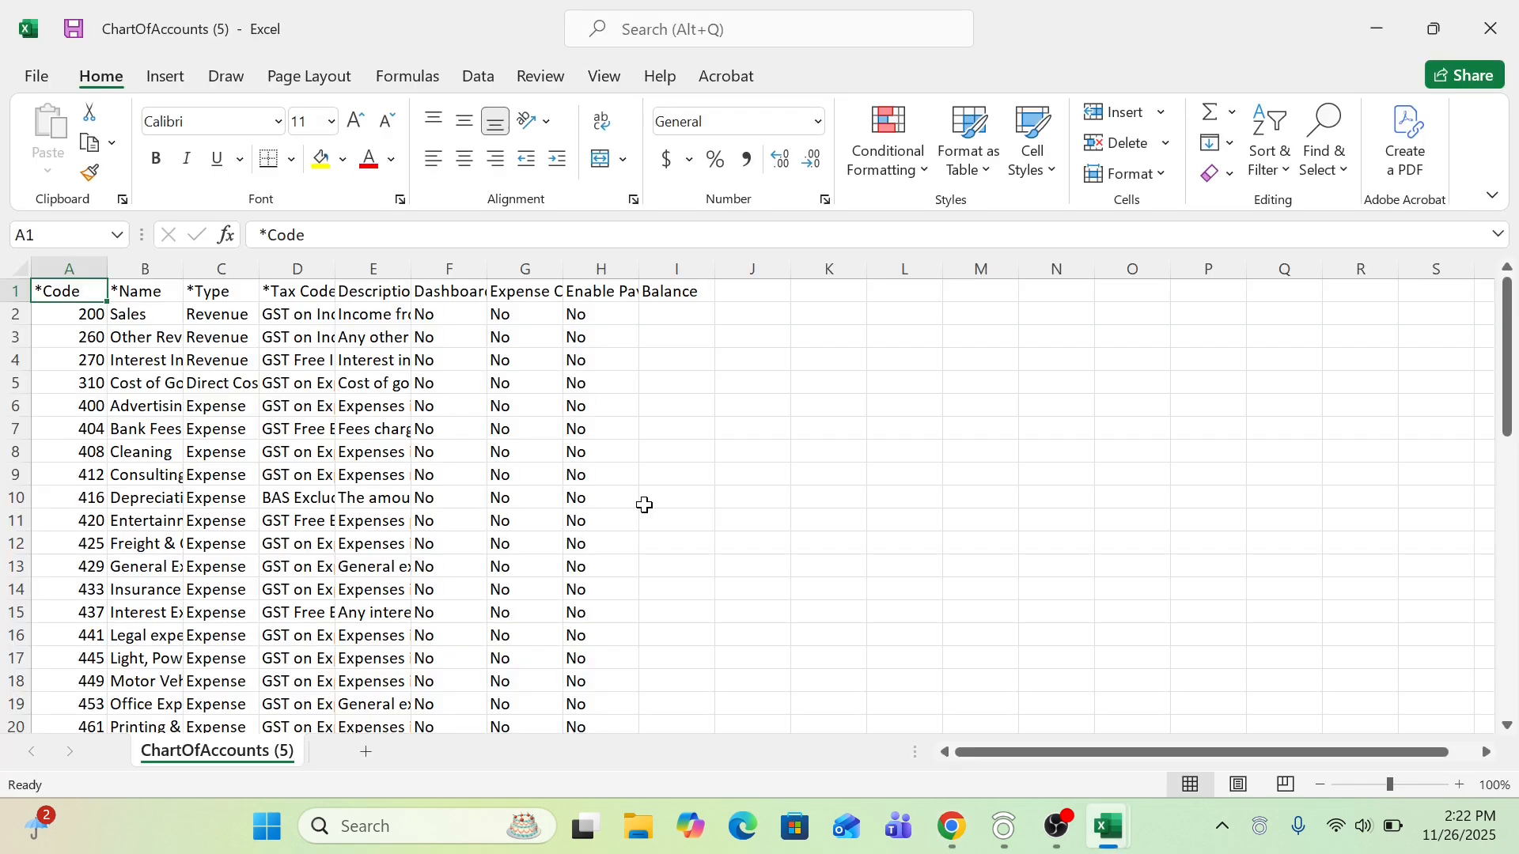
pyautogui.click(645, 506)
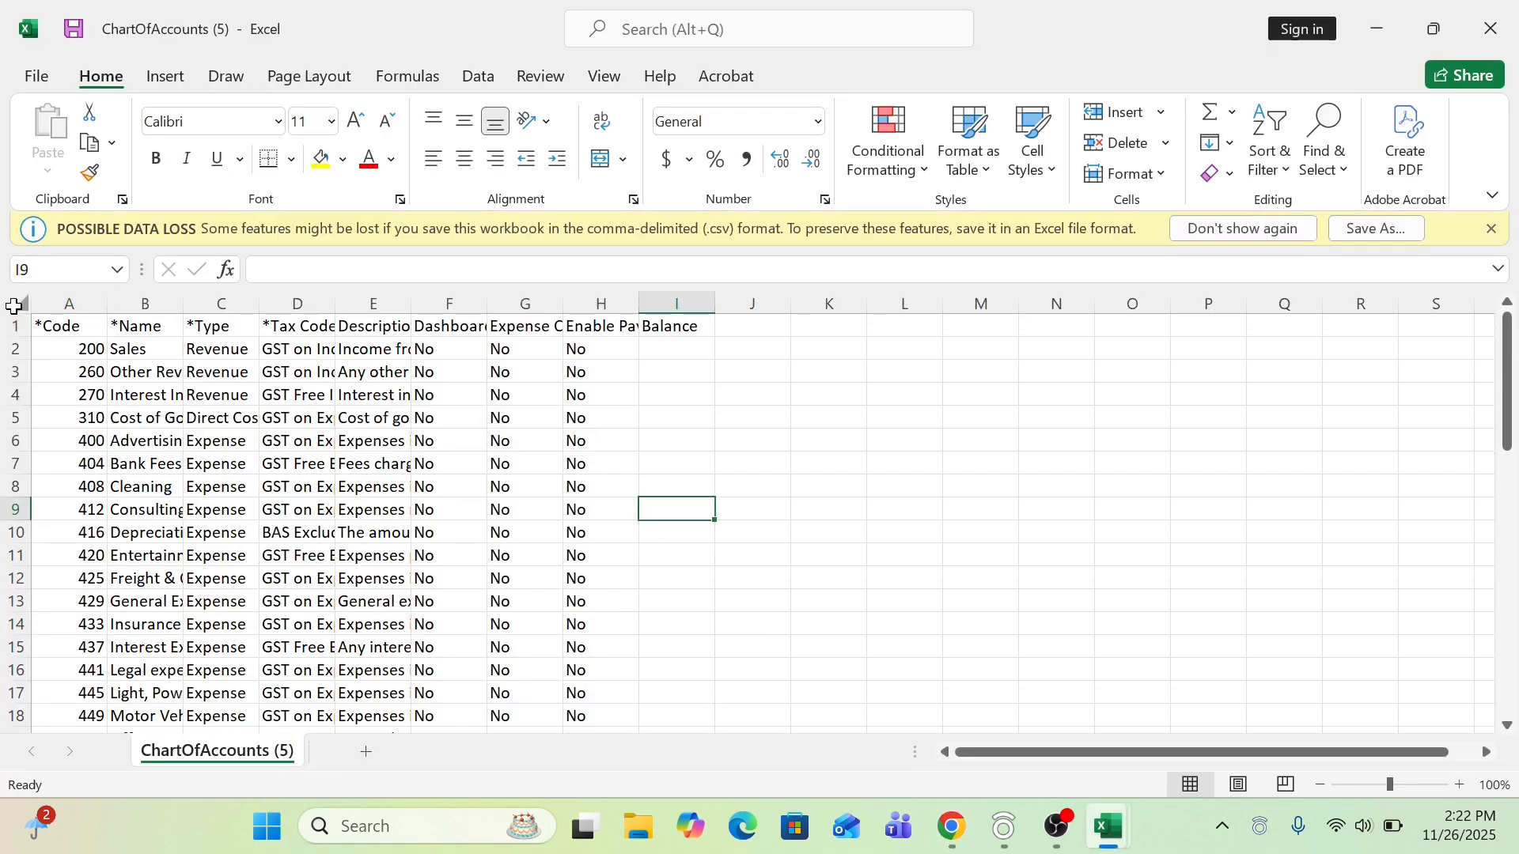
# Step: Autofit all column widths in the example chart of accounts sheet to their contents
pyautogui.click(19, 304)
pyautogui.doubleClick(102, 309)
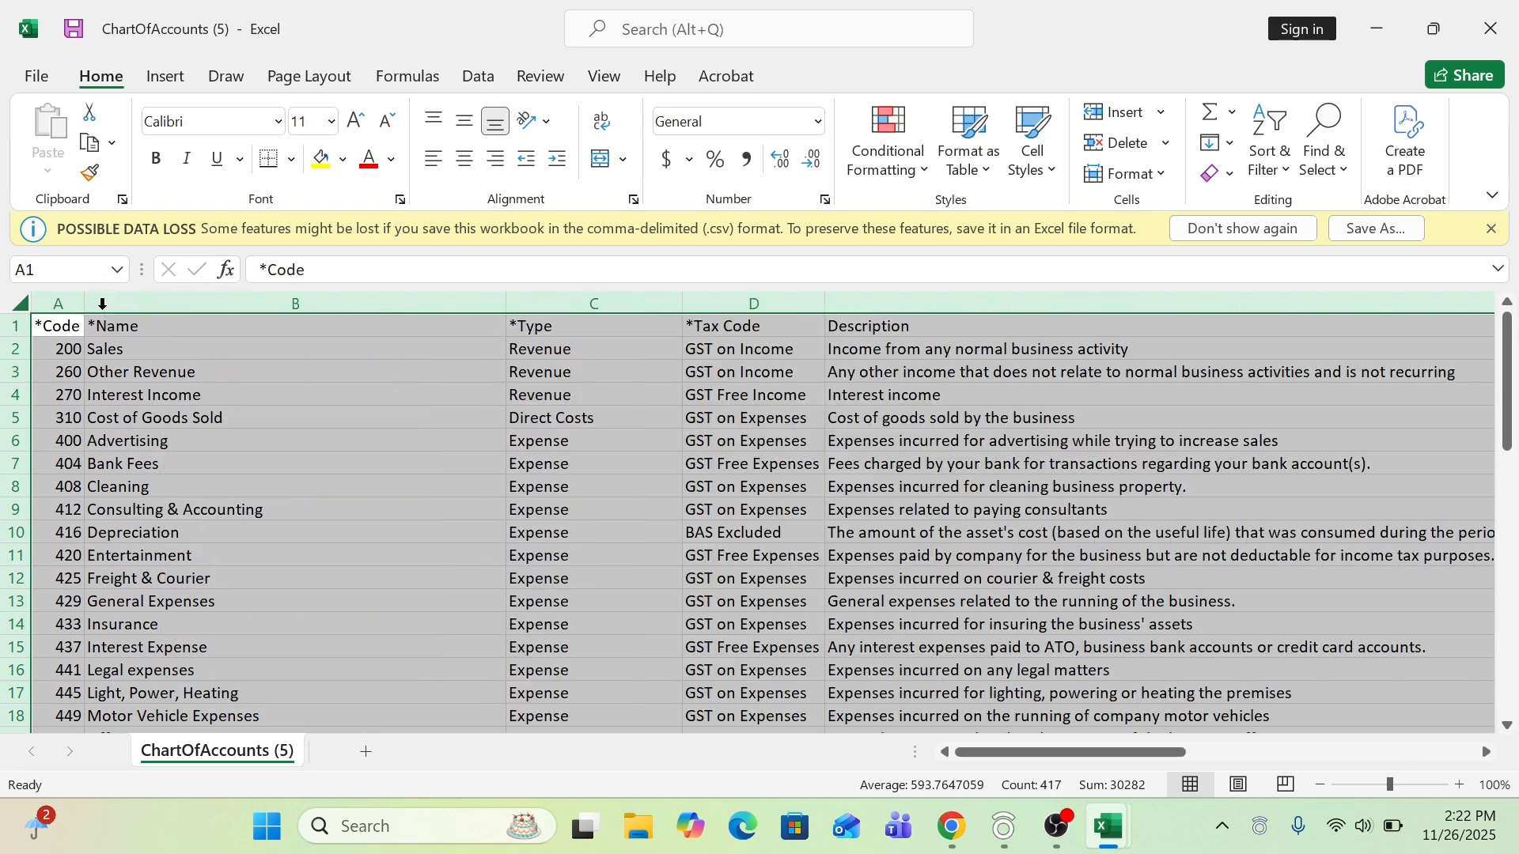
pyautogui.click(340, 446)
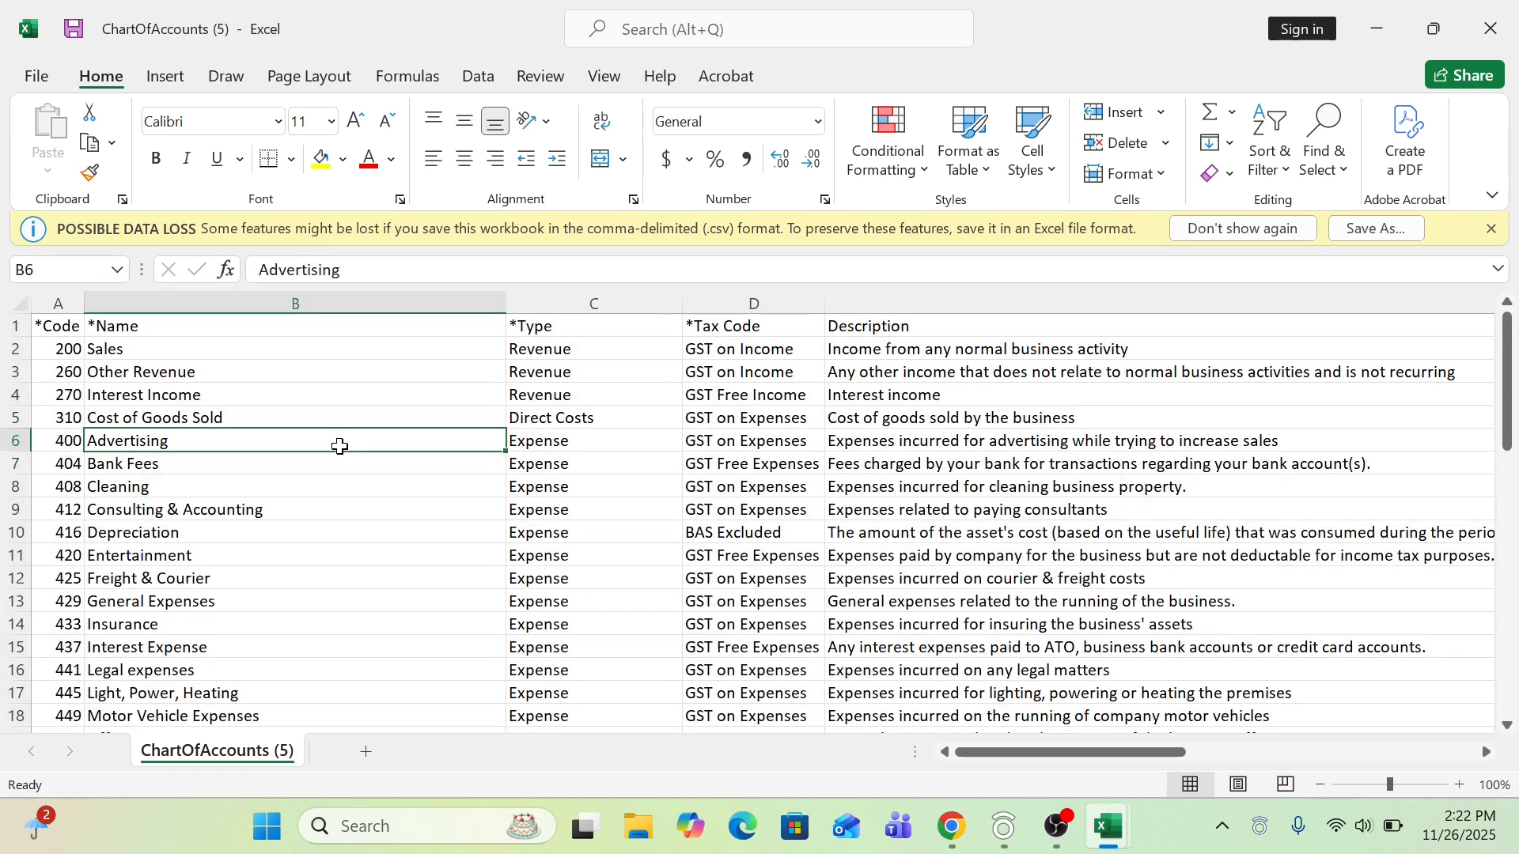
# Step: Examine the example file's account codes, names, types and tax codes down to the last row and back to the header
pyautogui.click(189, 575)
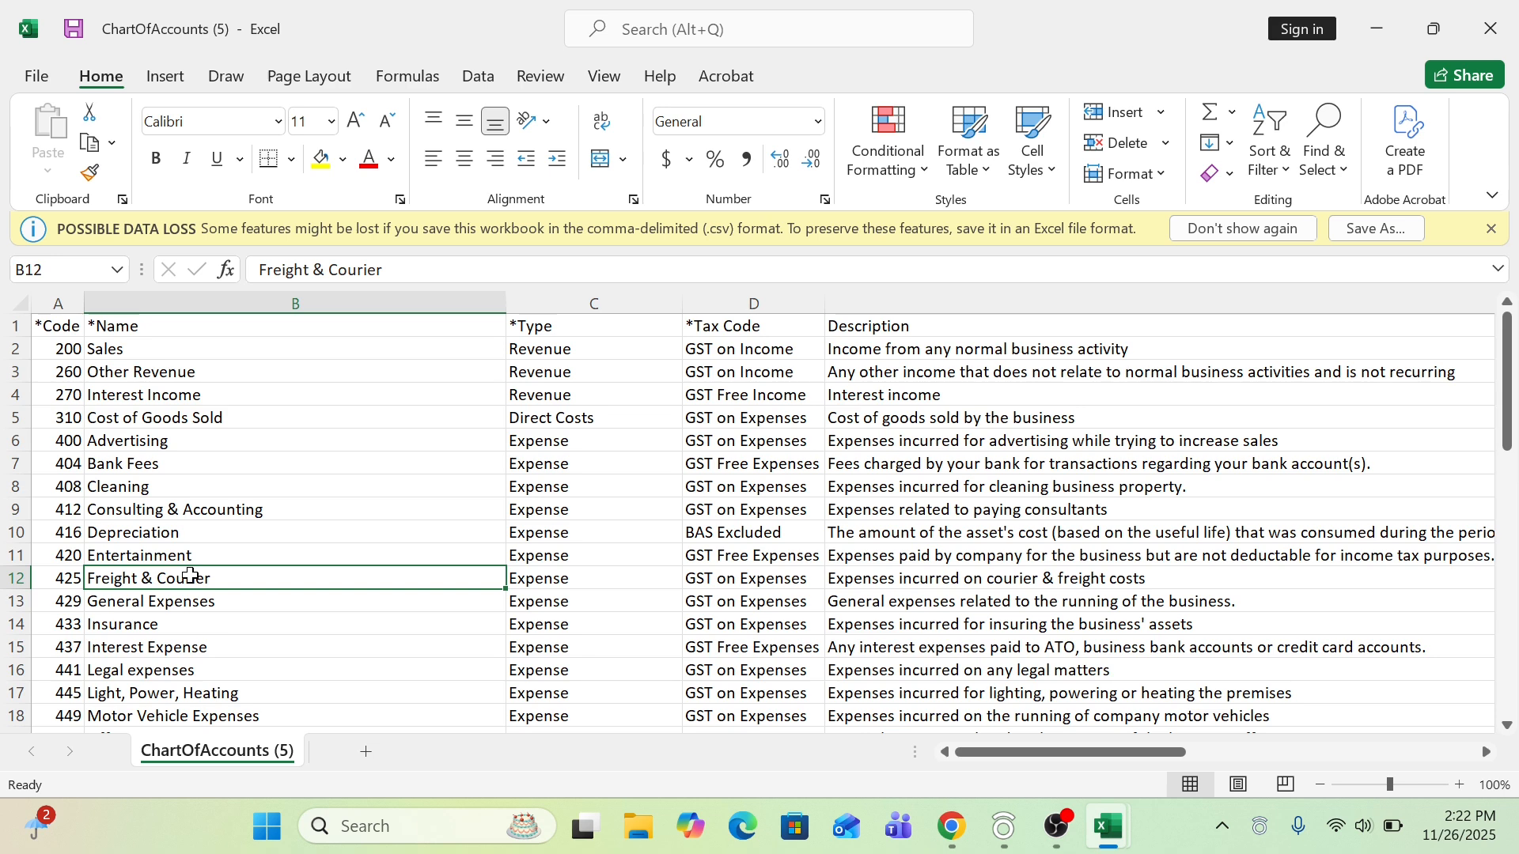
pyautogui.click(118, 486)
pyautogui.press('Down')
pyautogui.press('Down')
pyautogui.press('Down')
pyautogui.press('Down')
pyautogui.press('Down')
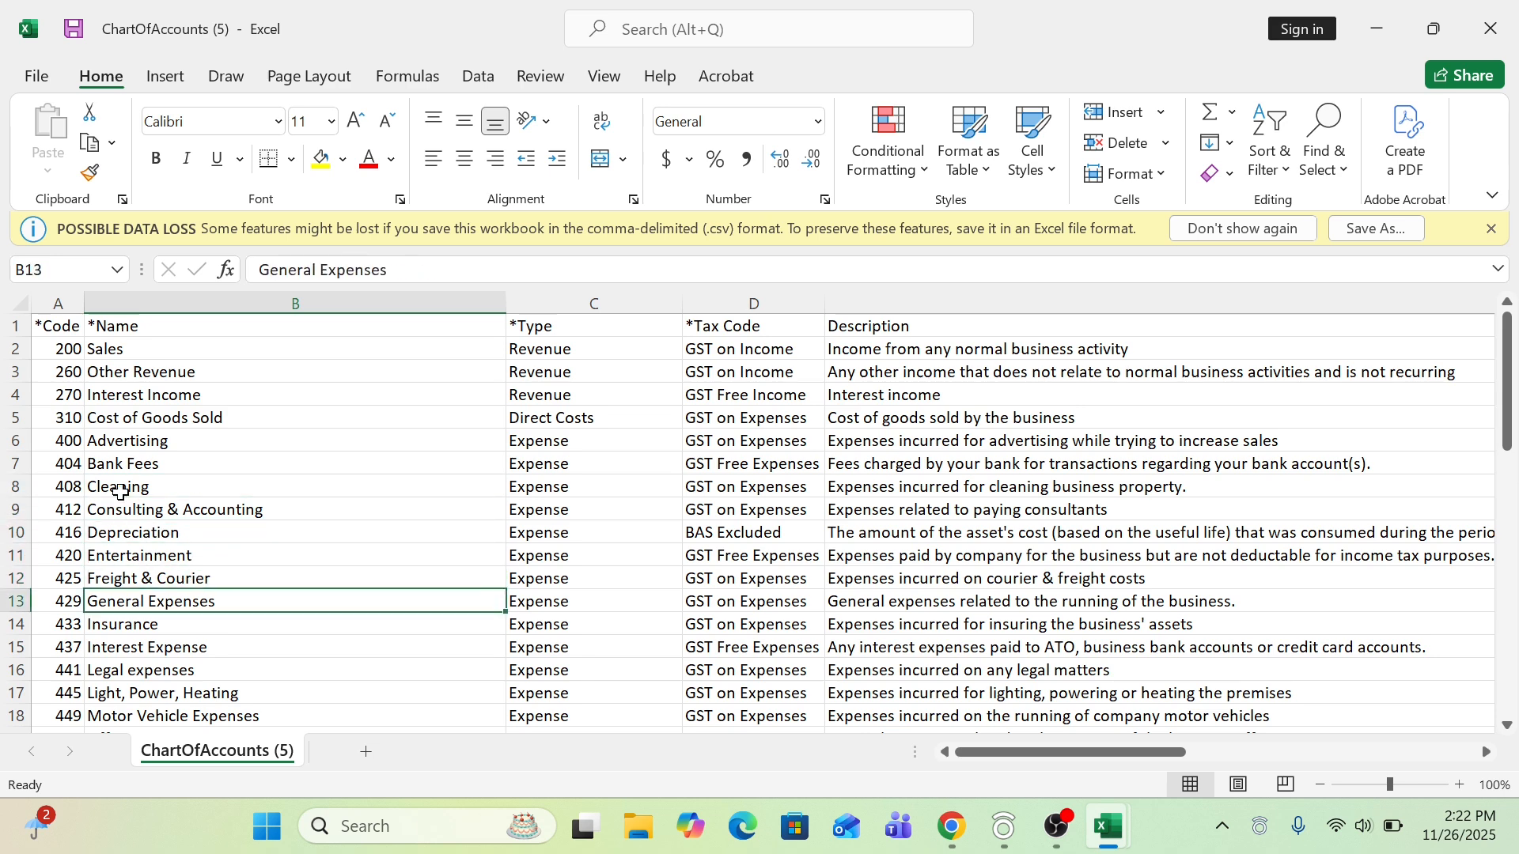
pyautogui.press('Down')
pyautogui.press('Down')
pyautogui.press('Down')
pyautogui.press('Down')
pyautogui.press('Down')
pyautogui.press('Down')
pyautogui.press('Down')
pyautogui.press('Down')
pyautogui.press('Down')
pyautogui.press('Down')
pyautogui.press('Down')
pyautogui.press('Down')
pyautogui.press('Down')
pyautogui.press('Down')
pyautogui.press('Down')
pyautogui.press('Down')
pyautogui.press('Down')
pyautogui.press('Down')
pyautogui.press('Down')
pyautogui.press('Down')
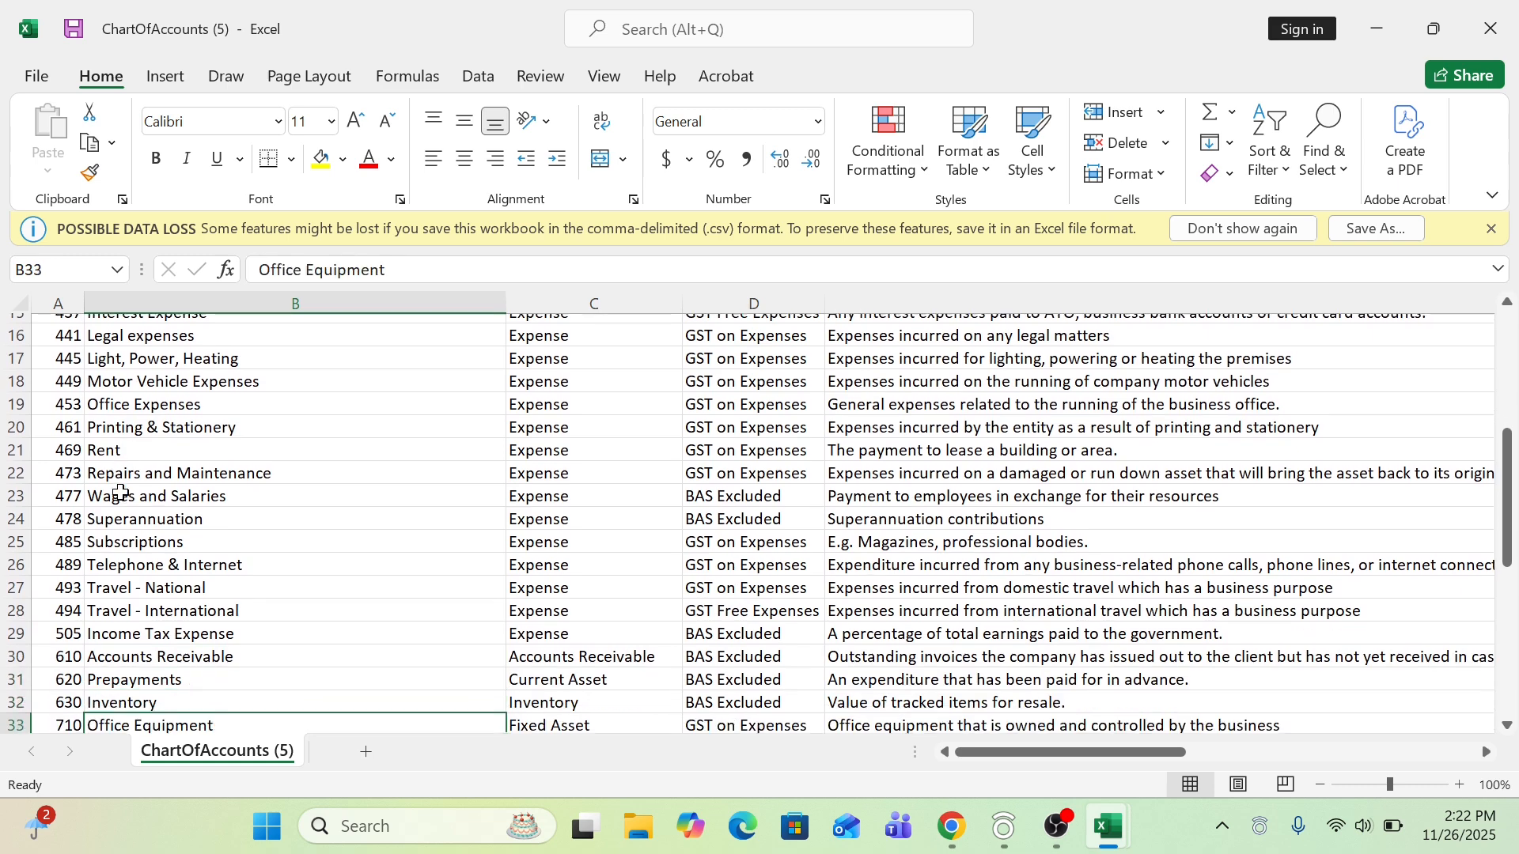
pyautogui.press('Down')
pyautogui.press('Down')
pyautogui.press('Down')
pyautogui.press('Down')
pyautogui.press('Down')
pyautogui.press('Down')
pyautogui.press('Down')
pyautogui.press('Down')
pyautogui.press('Down')
pyautogui.press('Down')
pyautogui.press('Down')
pyautogui.press('Down')
pyautogui.press('Down')
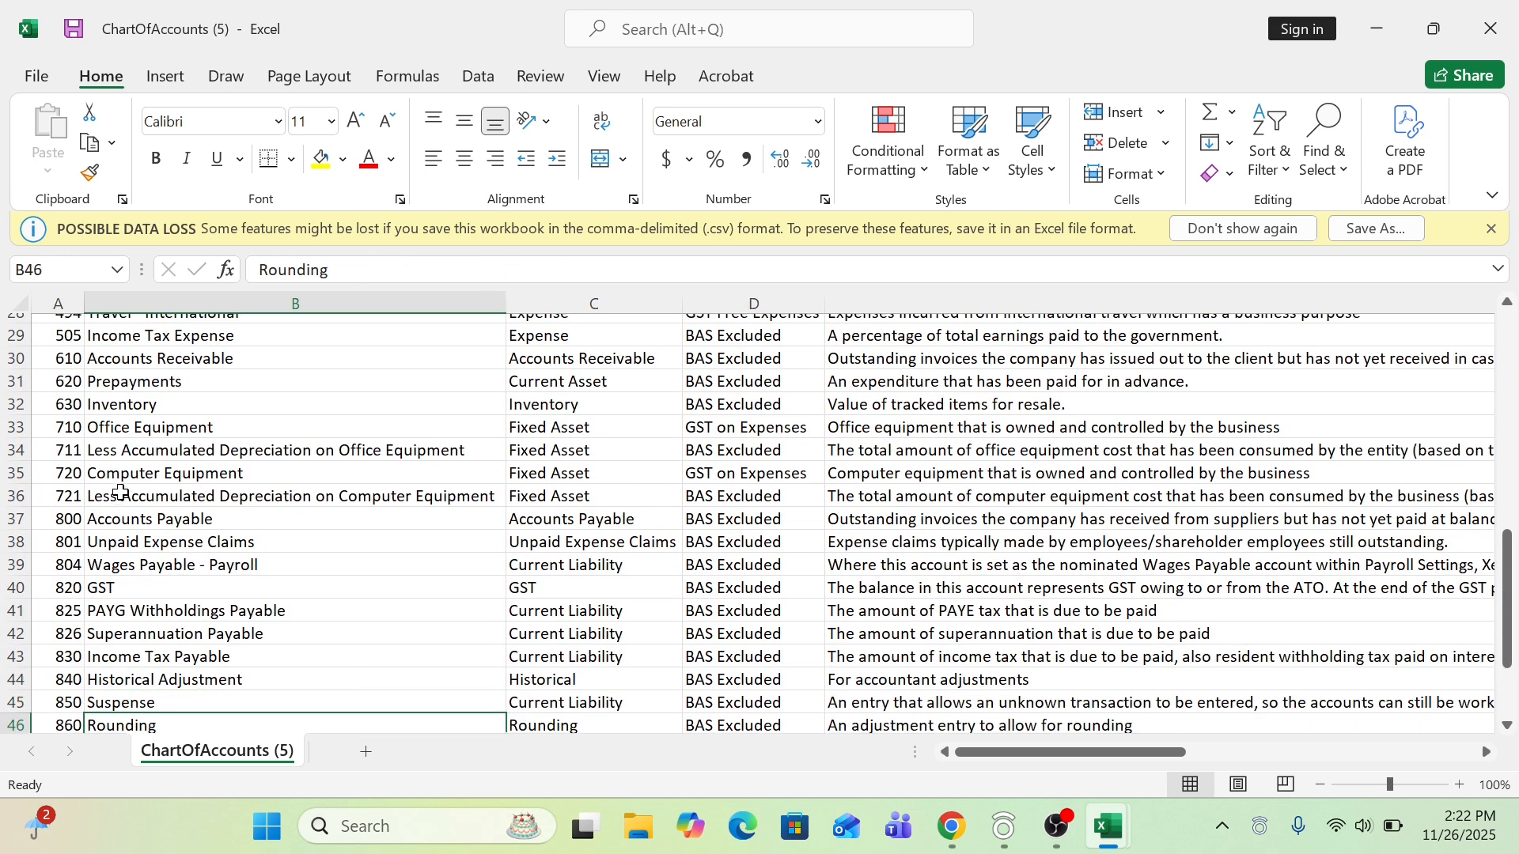
pyautogui.press('Down')
pyautogui.press('Down')
pyautogui.press('Down')
pyautogui.press('Down')
pyautogui.press('Down')
pyautogui.press('Down')
pyautogui.press('Down')
pyautogui.press('Down')
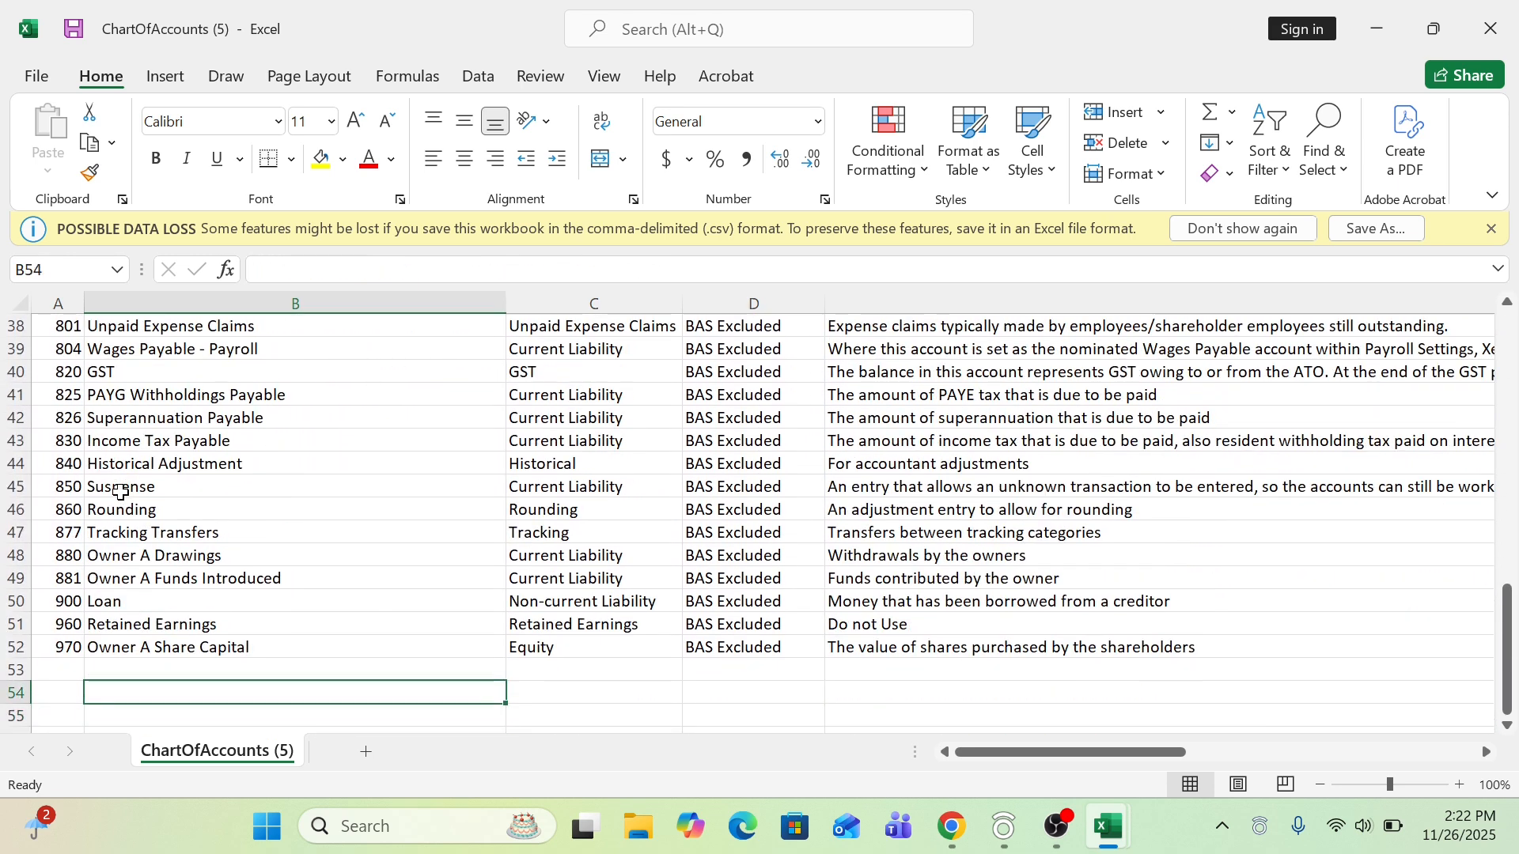
pyautogui.press('Up')
pyautogui.press('Up')
pyautogui.press('Up')
pyautogui.press('Up')
pyautogui.press('Up')
pyautogui.press('Up')
pyautogui.press('Up')
pyautogui.press('Up')
pyautogui.press('Up')
pyautogui.press('Up')
pyautogui.press('Up')
pyautogui.press('Up')
pyautogui.press('Up')
pyautogui.press('Up')
pyautogui.press('Up')
pyautogui.press('Up')
pyautogui.press('Up')
pyautogui.press('Up')
pyautogui.press('Up')
pyautogui.press('Up')
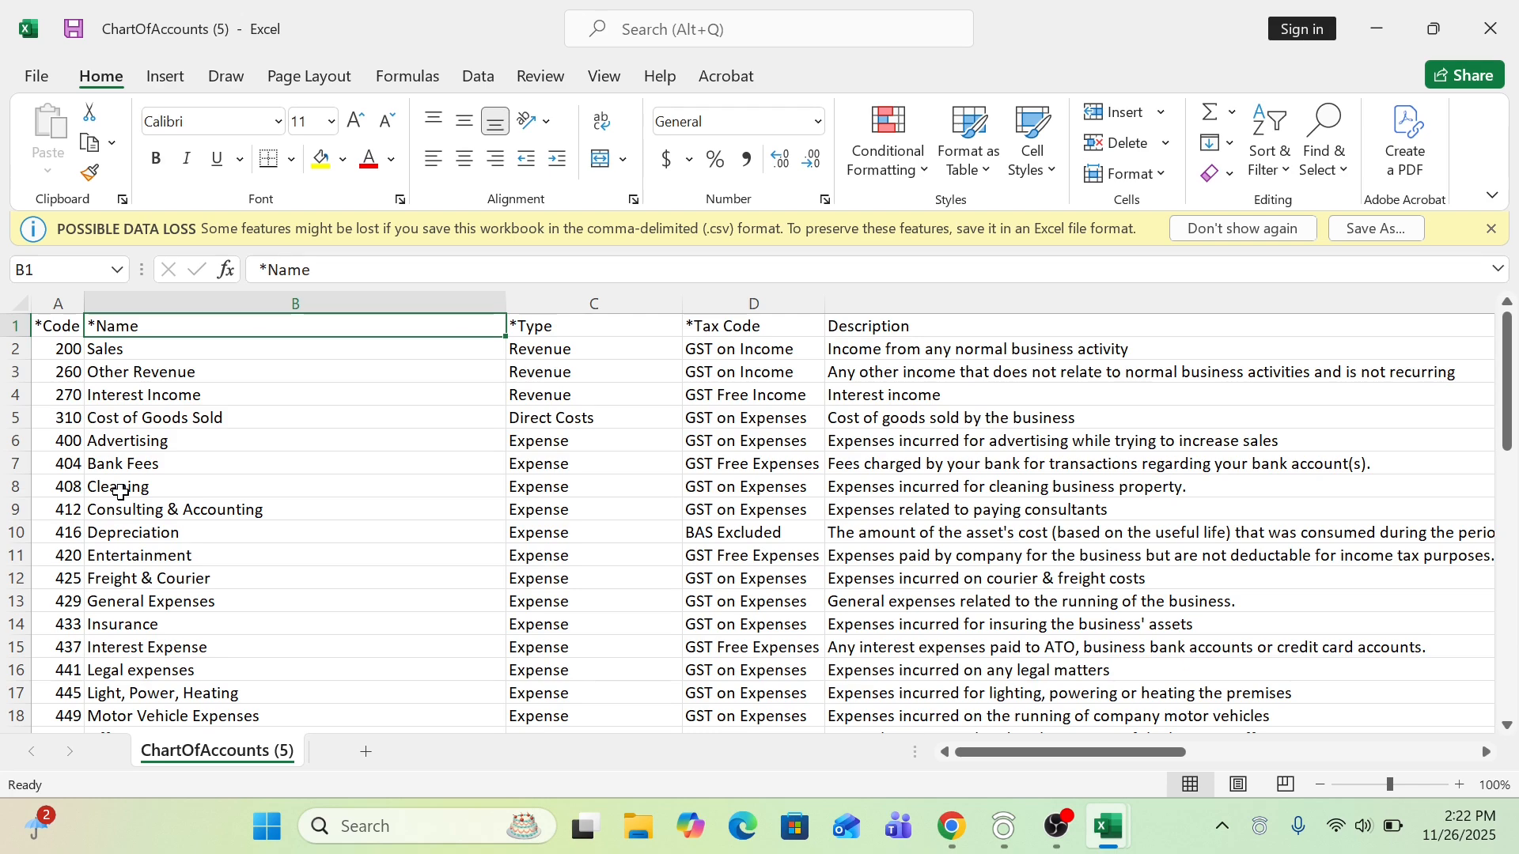
# Step: Switch back to Xero's chart of accounts import in Chrome, set Xero as the source system and browse for a file without choosing one
pyautogui.click(1363, 44)
pyautogui.click(943, 829)
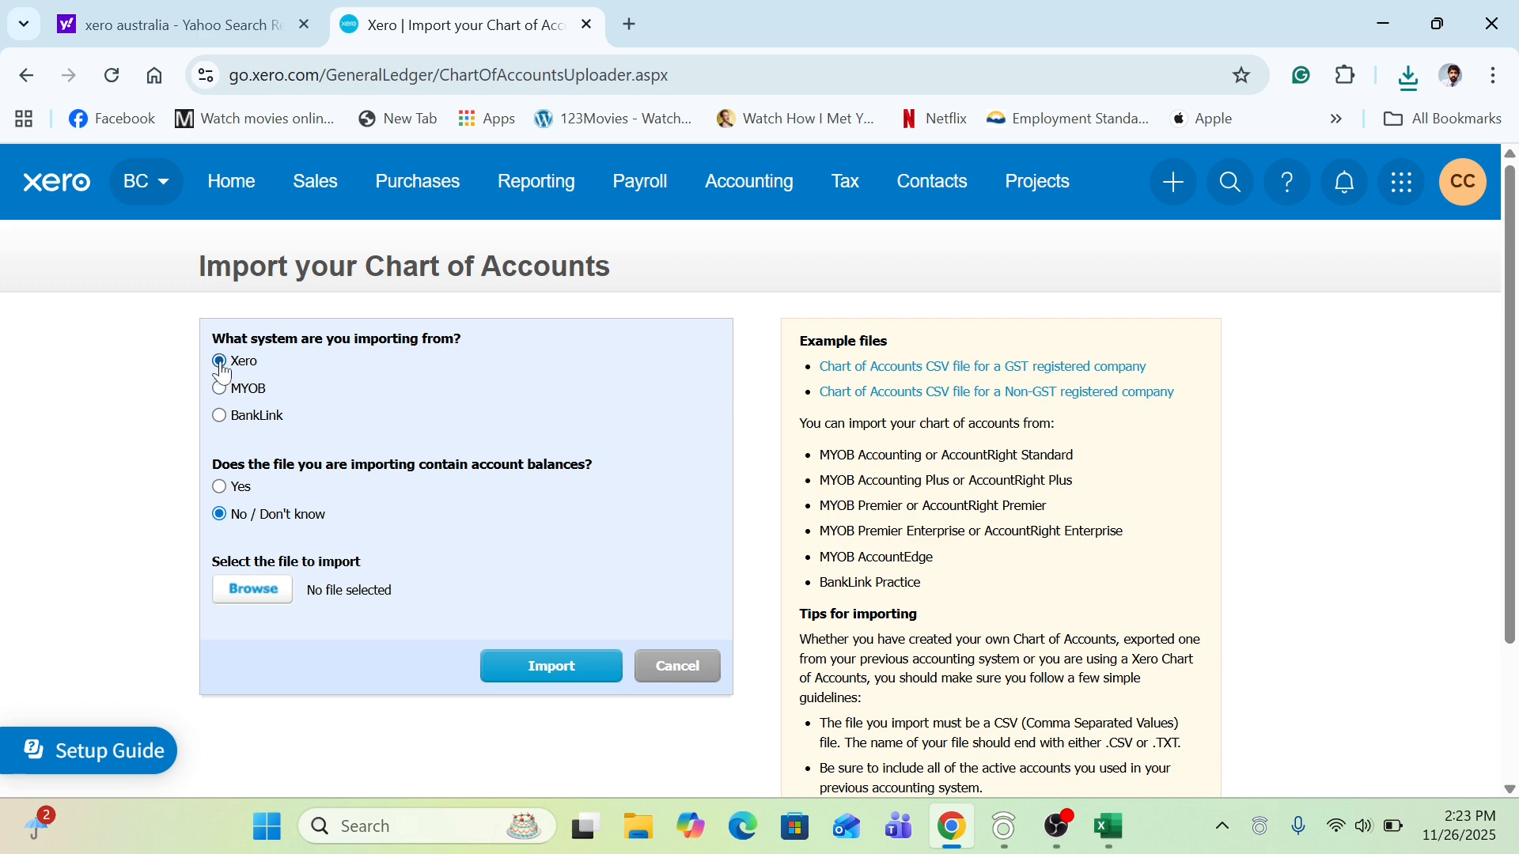
pyautogui.click(260, 599)
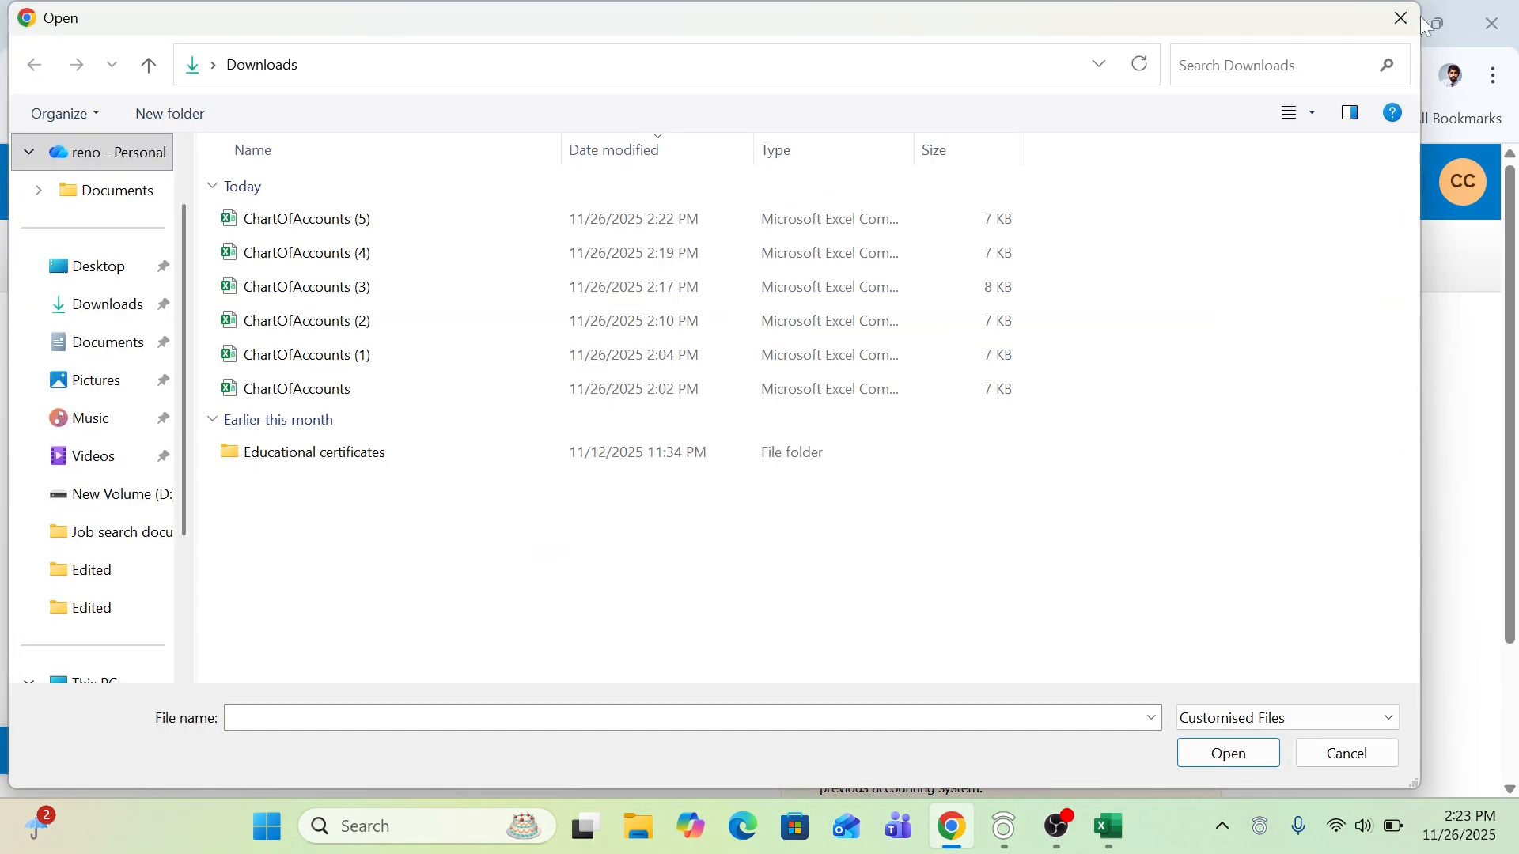
pyautogui.click(1420, 21)
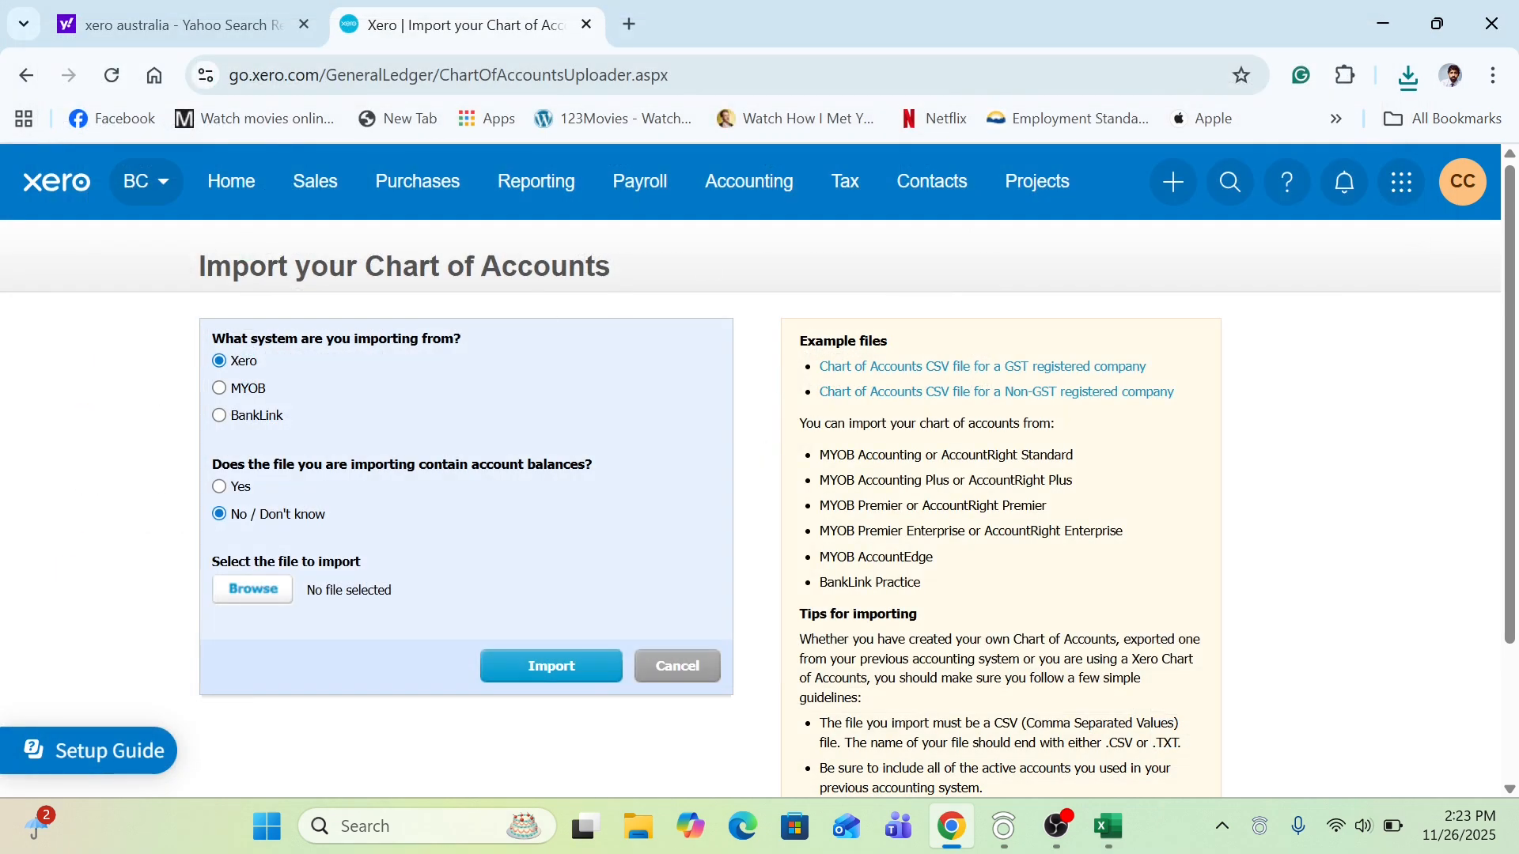
# Step: Open the chart of accounts and examine the account codes, names, types and tax rates through the expense accounts and back to the list header
pyautogui.click(772, 181)
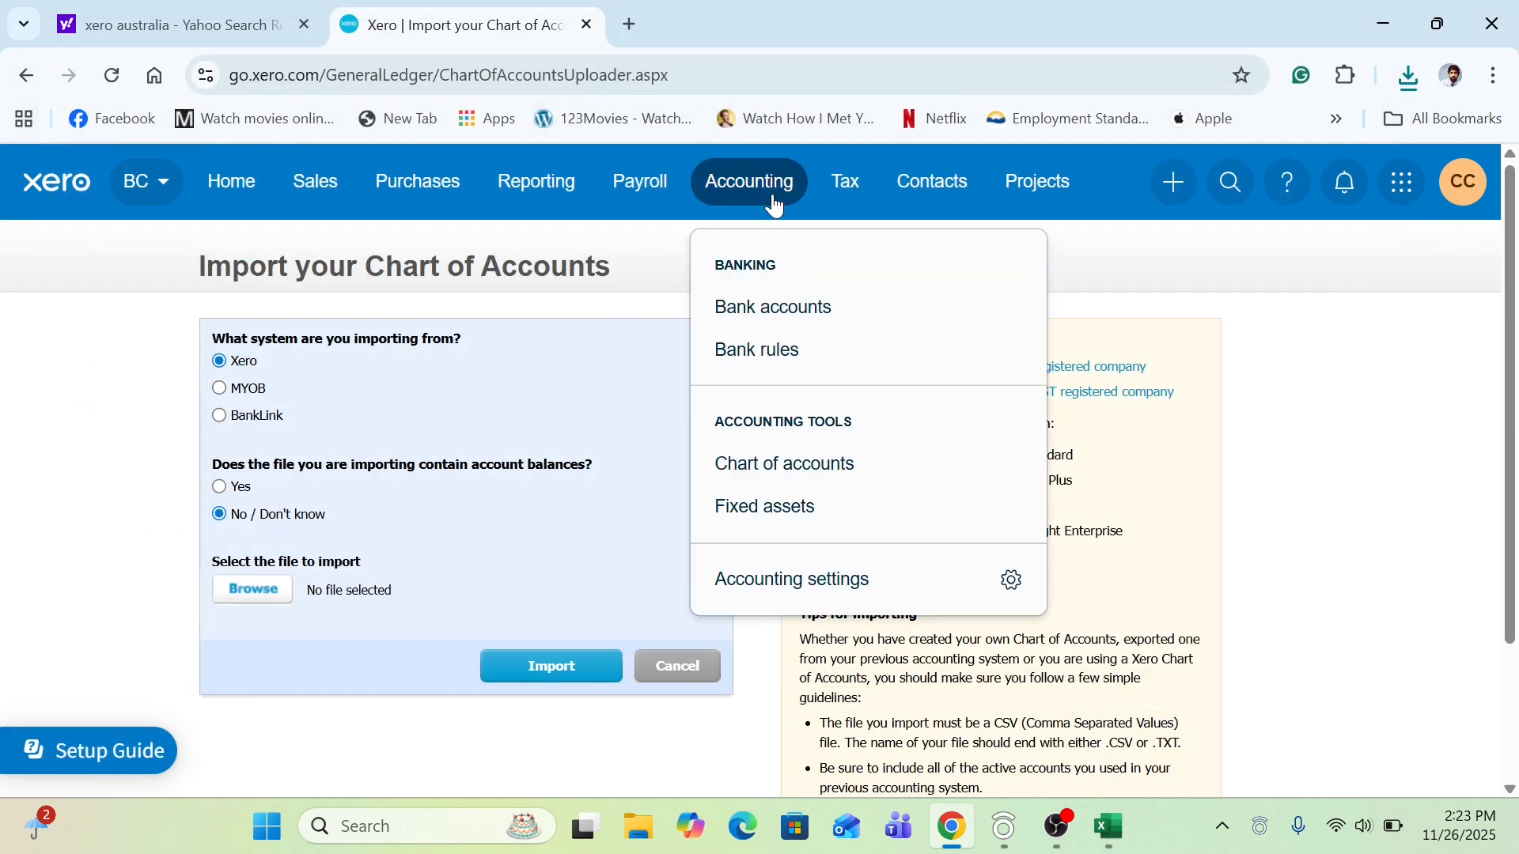
pyautogui.click(756, 460)
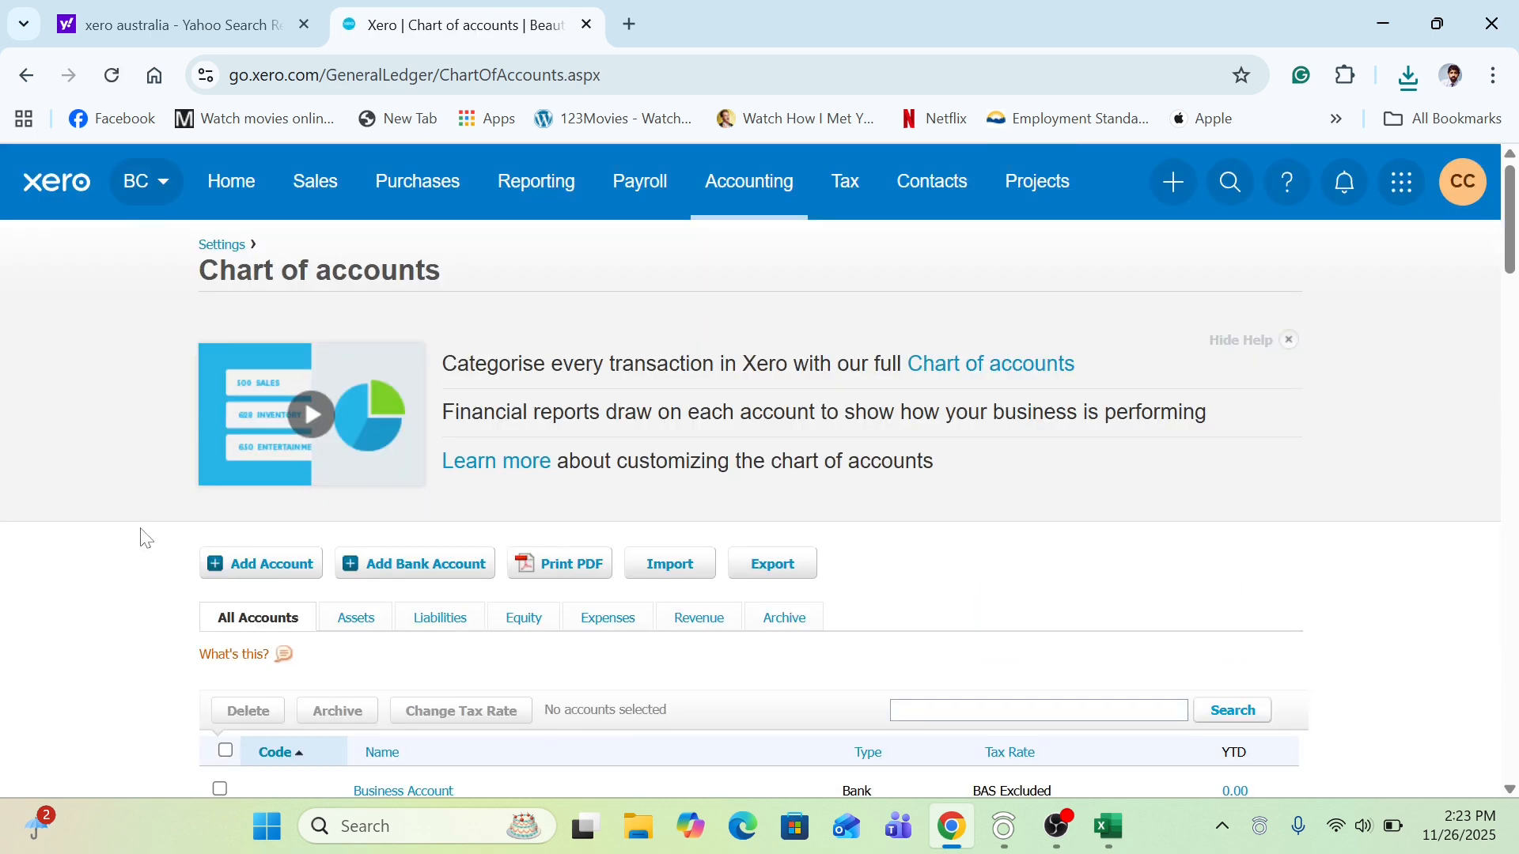
pyautogui.scroll(-7, 144, 538)
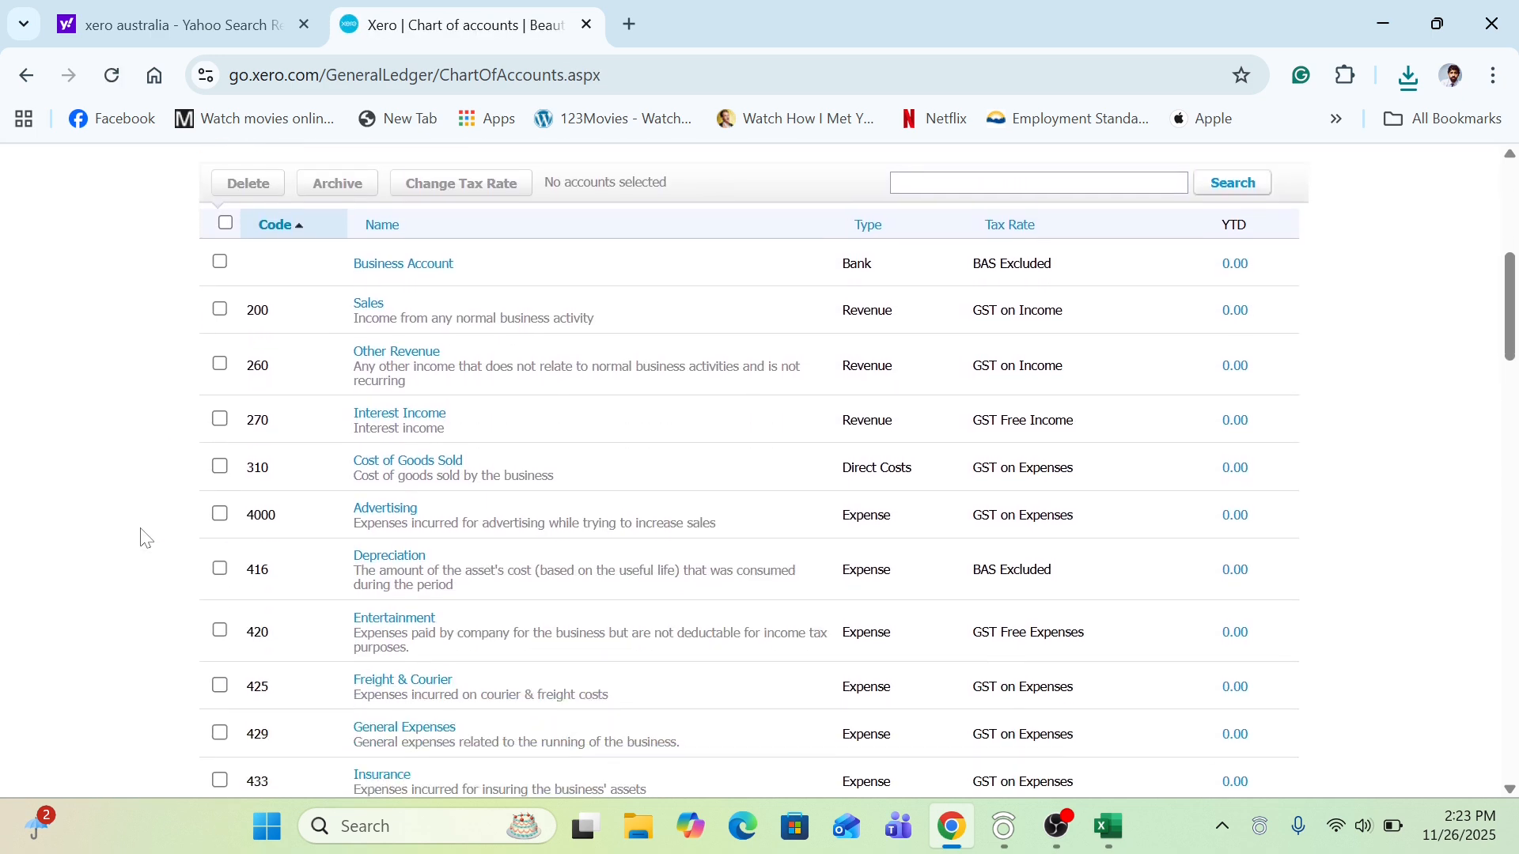
pyautogui.scroll(-2, 141, 529)
pyautogui.scroll(2, 141, 529)
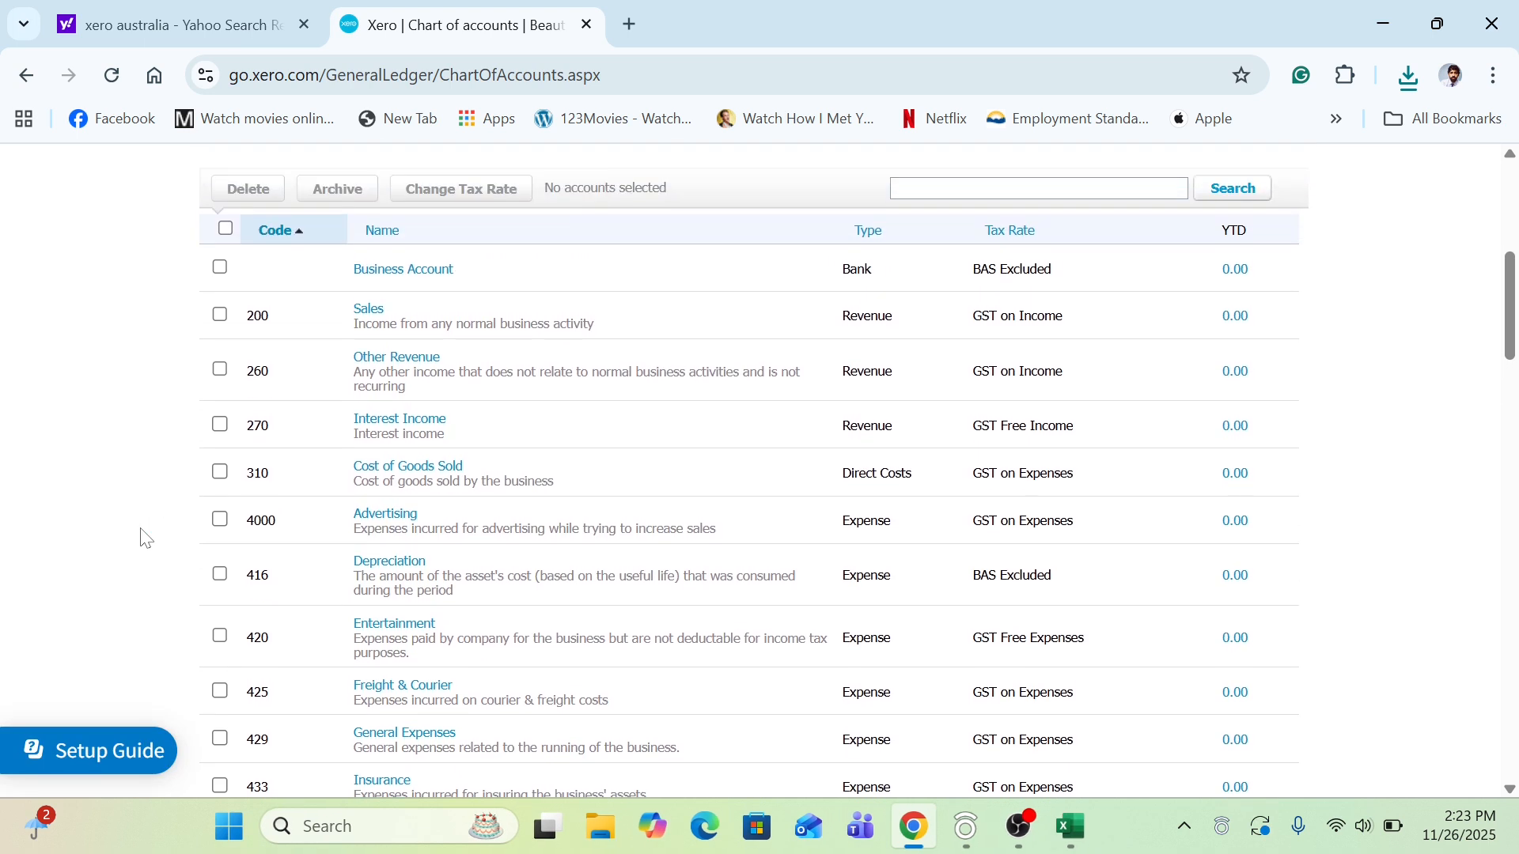
pyautogui.scroll(-2, 142, 534)
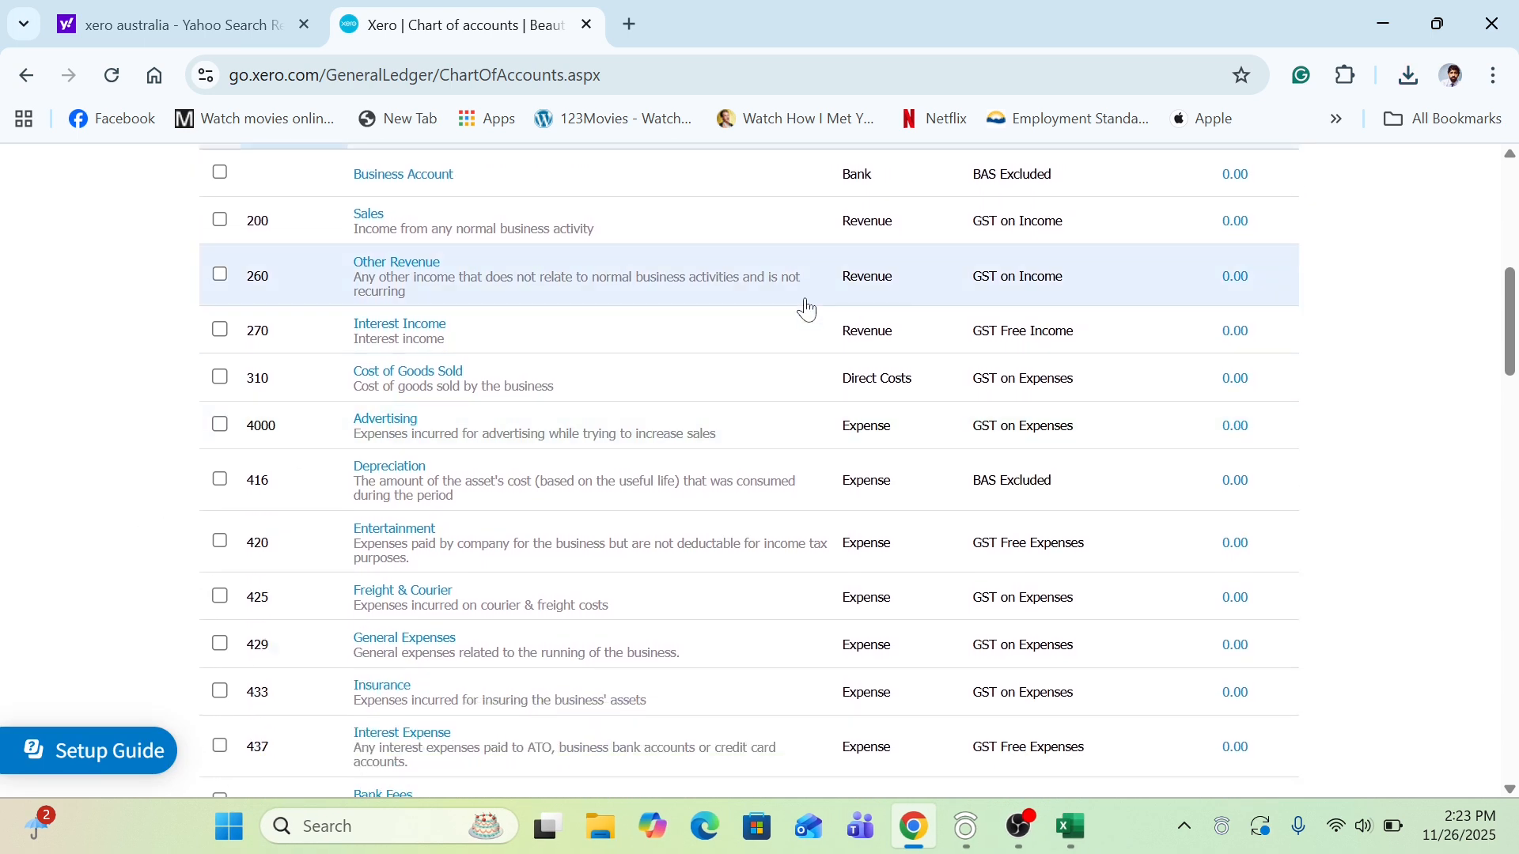
pyautogui.scroll(2, 1370, 481)
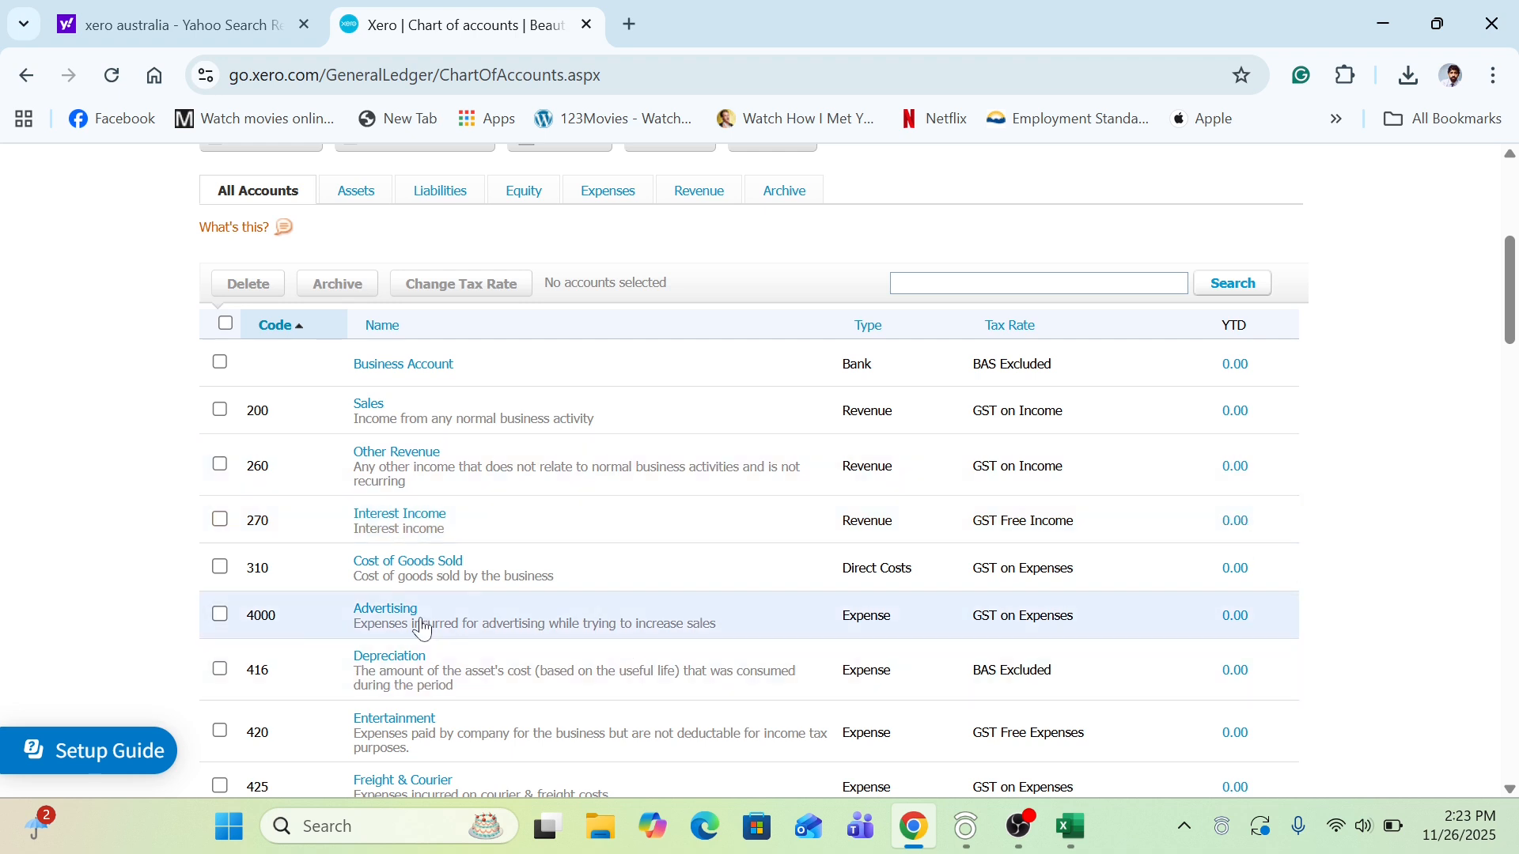
pyautogui.scroll(-2, 158, 617)
pyautogui.scroll(-2, 158, 617)
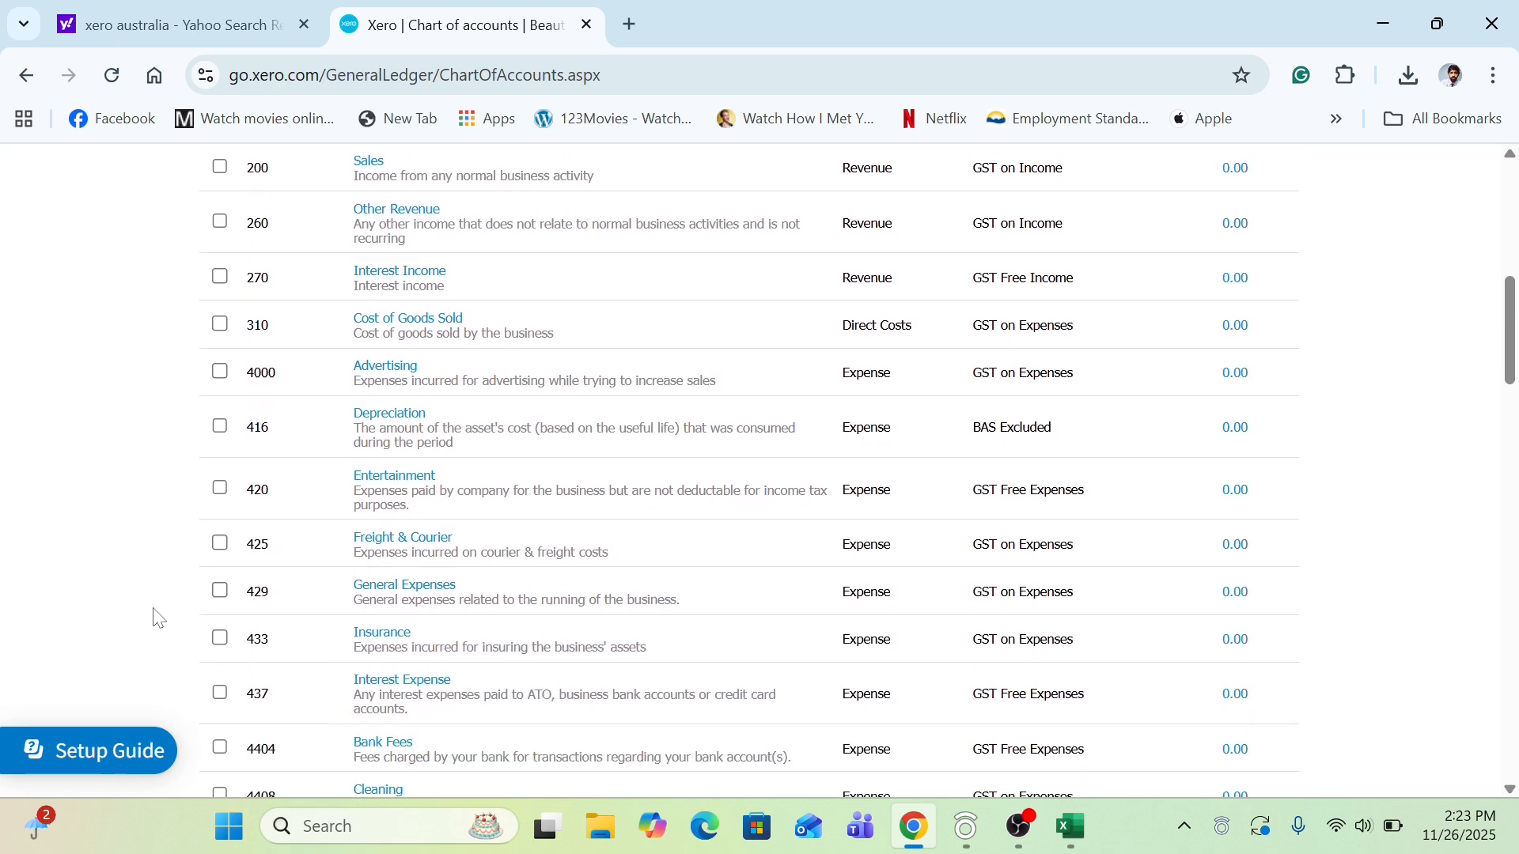
pyautogui.scroll(-7, 158, 617)
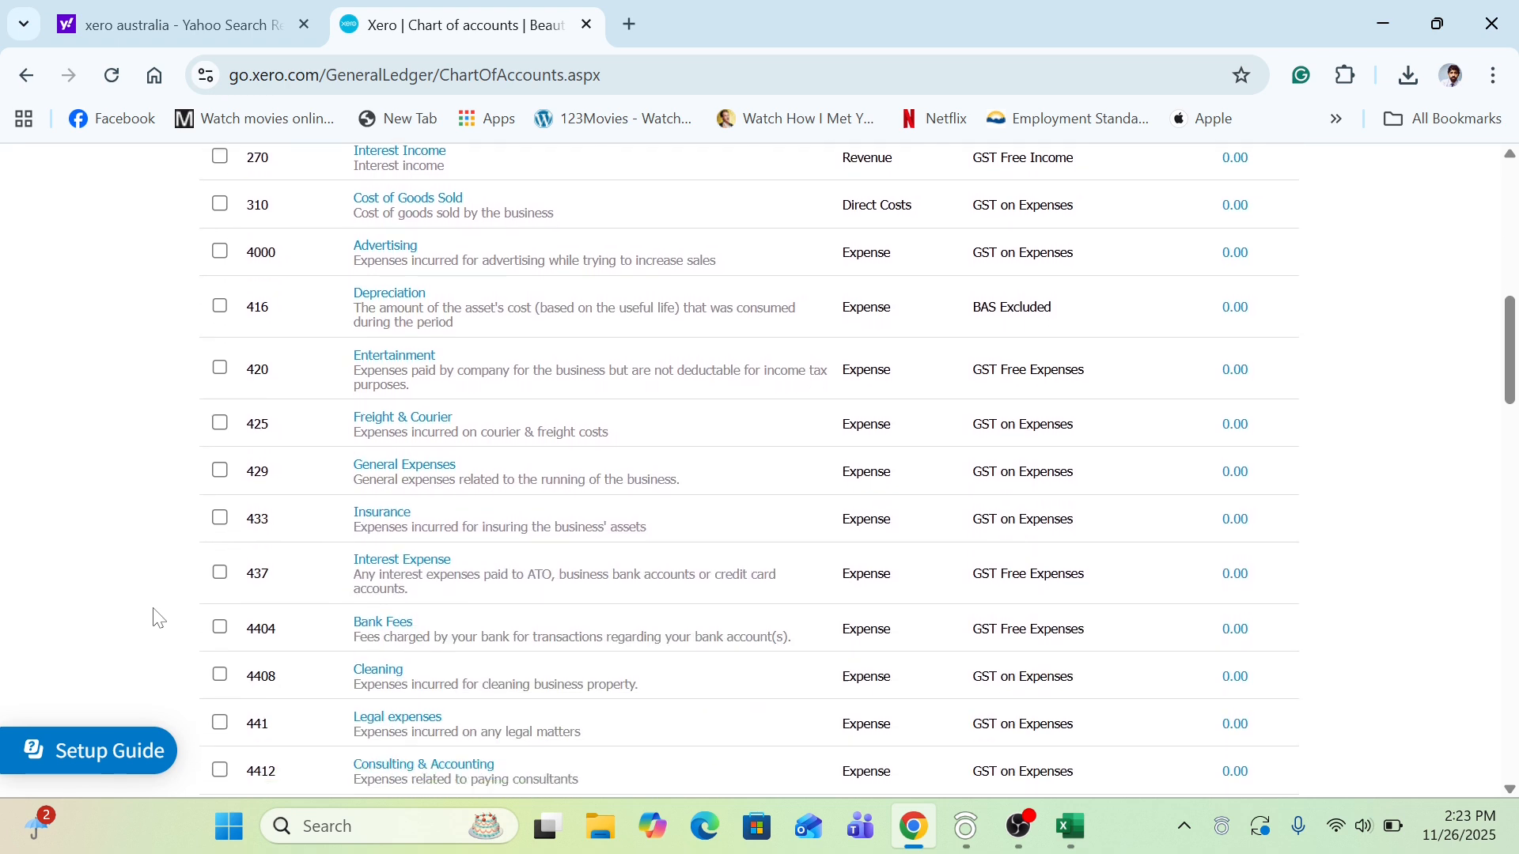
pyautogui.scroll(-1, 158, 618)
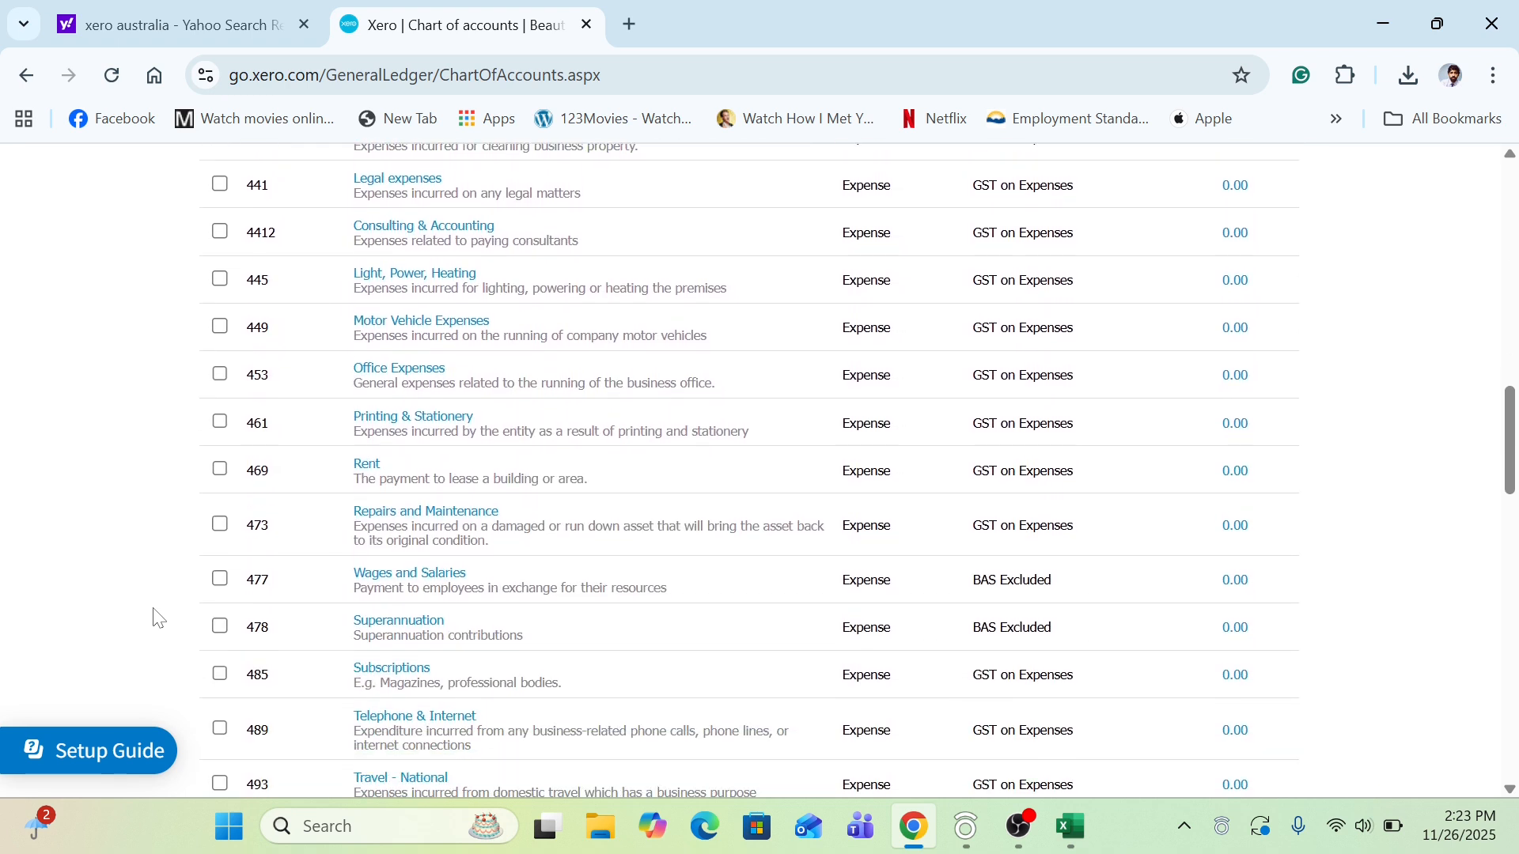
pyautogui.scroll(-2, 158, 618)
pyautogui.scroll(5, 158, 617)
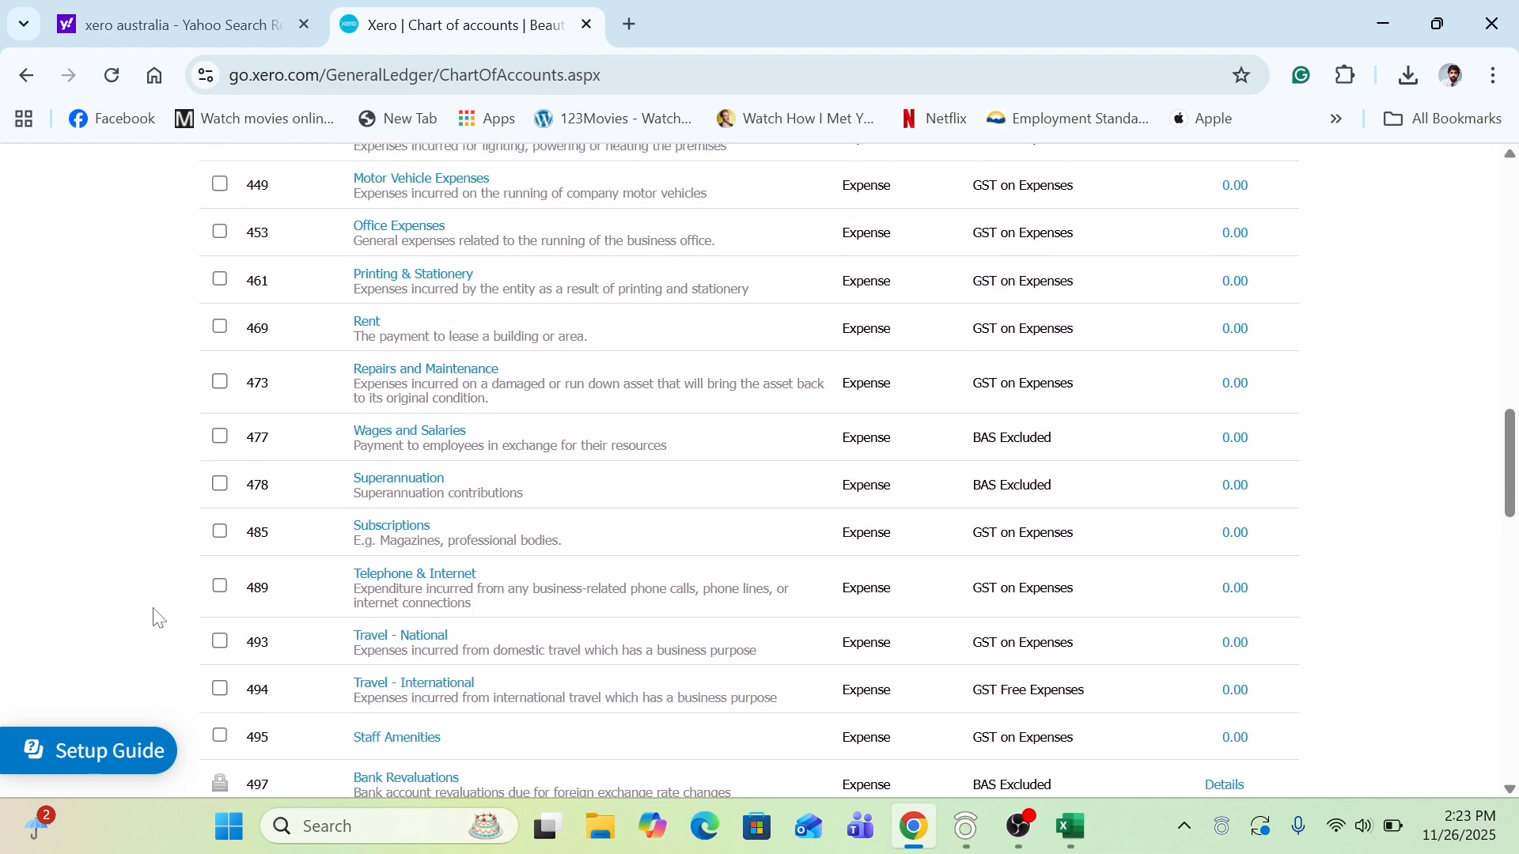
pyautogui.scroll(1, 158, 617)
pyautogui.scroll(6, 158, 618)
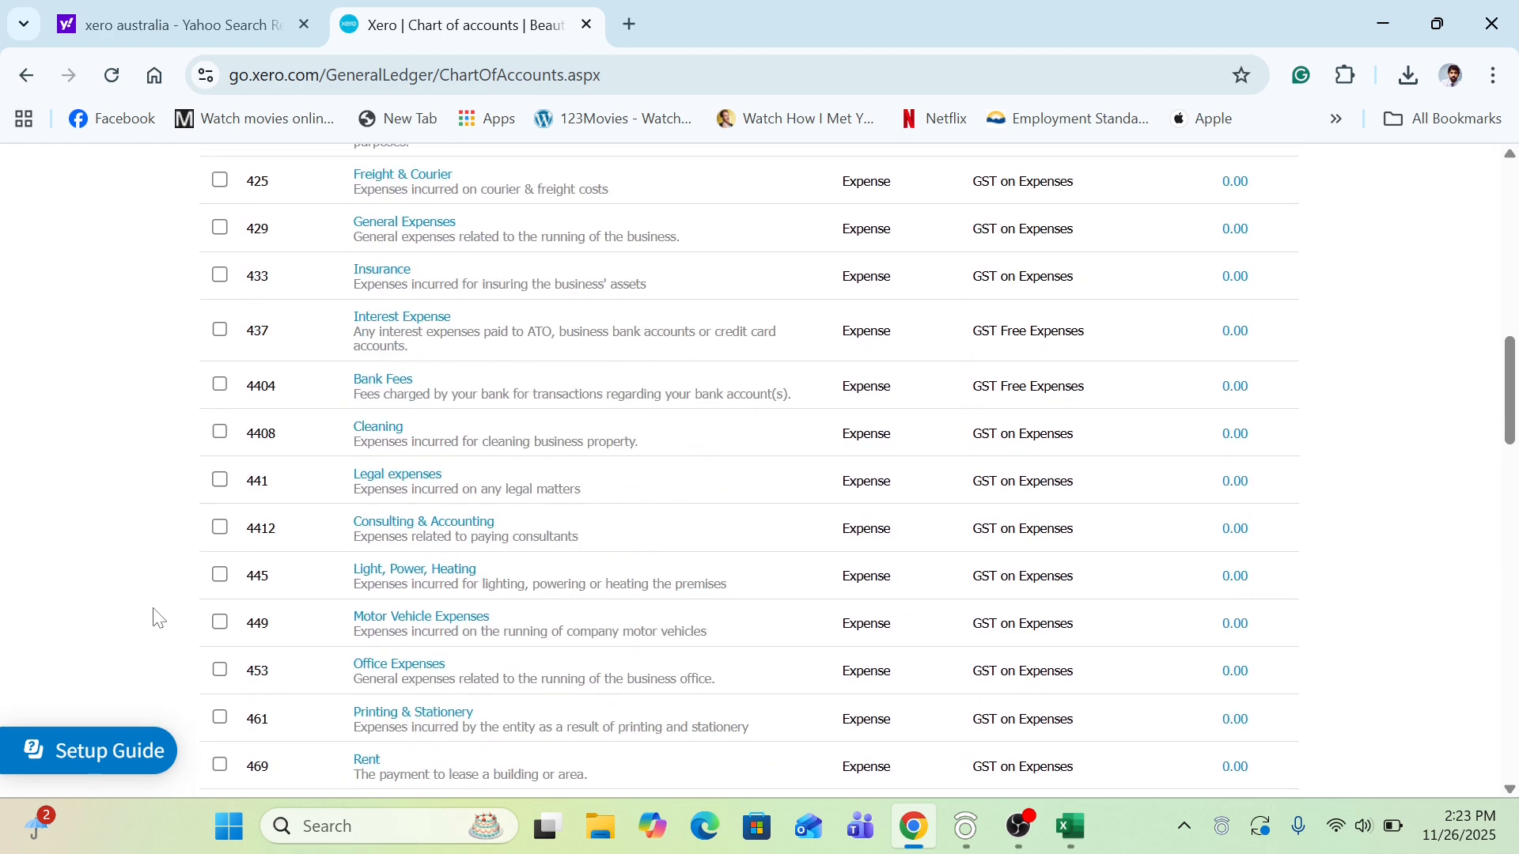
pyautogui.scroll(3, 158, 618)
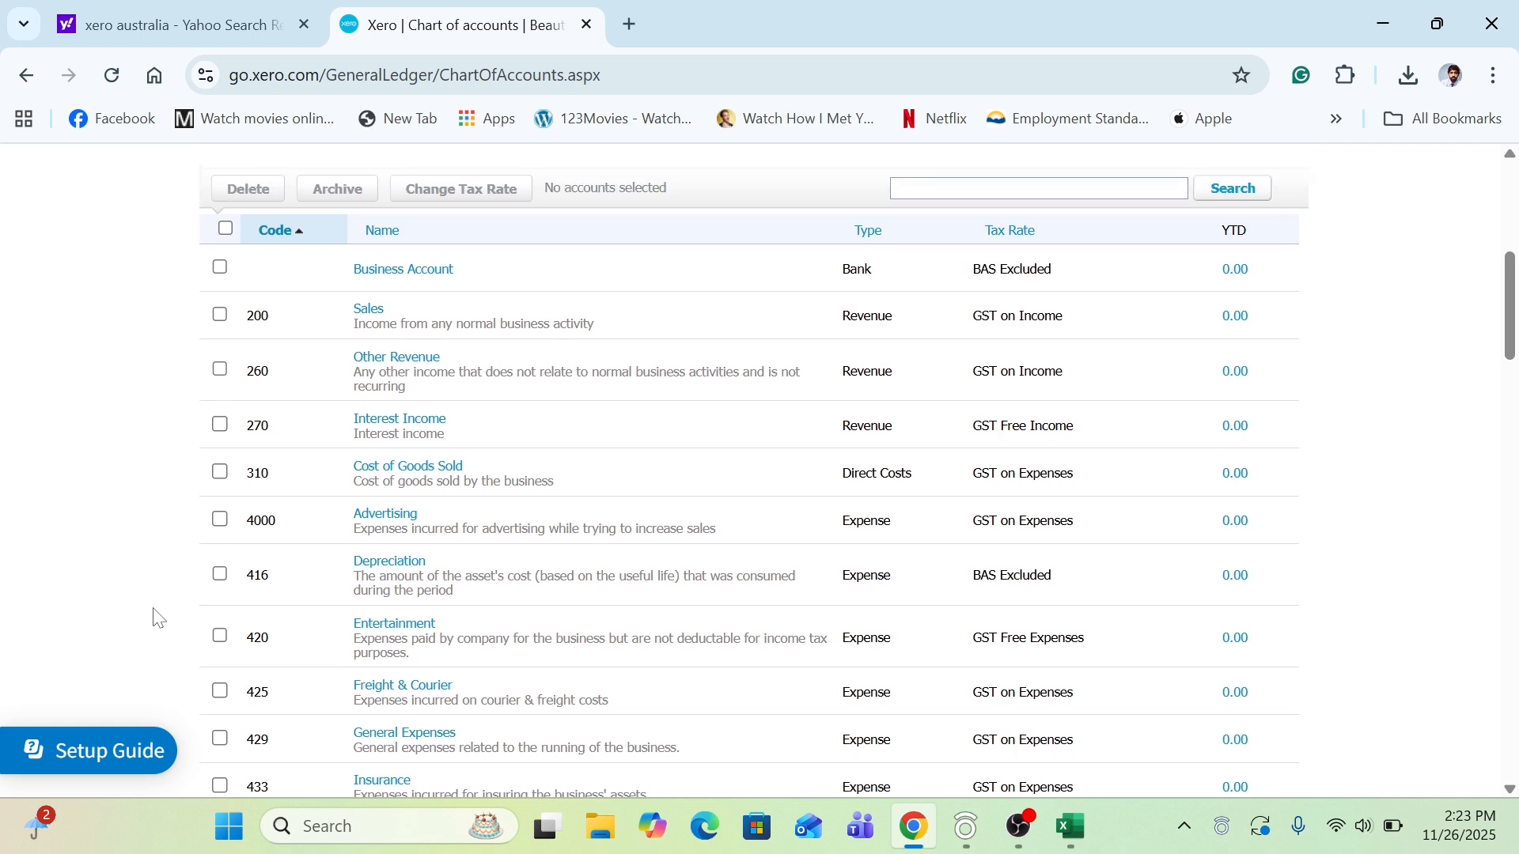
# Step: Search the chart of accounts for "staff ame" and permanently delete the Staff Amenities account
pyautogui.click(994, 375)
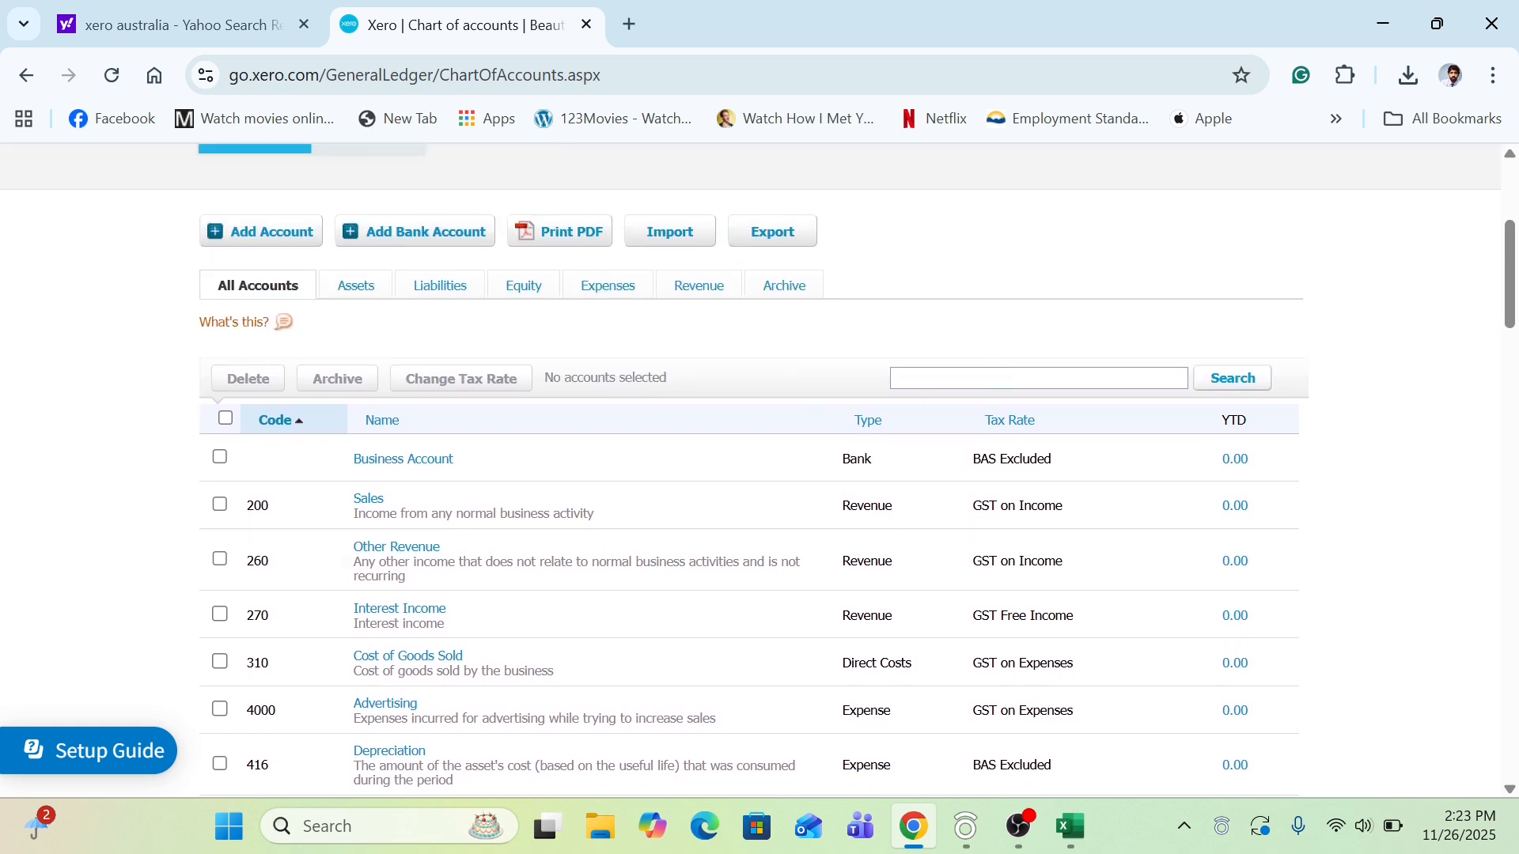
pyautogui.write('staff ame')
pyautogui.press('Return')
pyautogui.write('e')
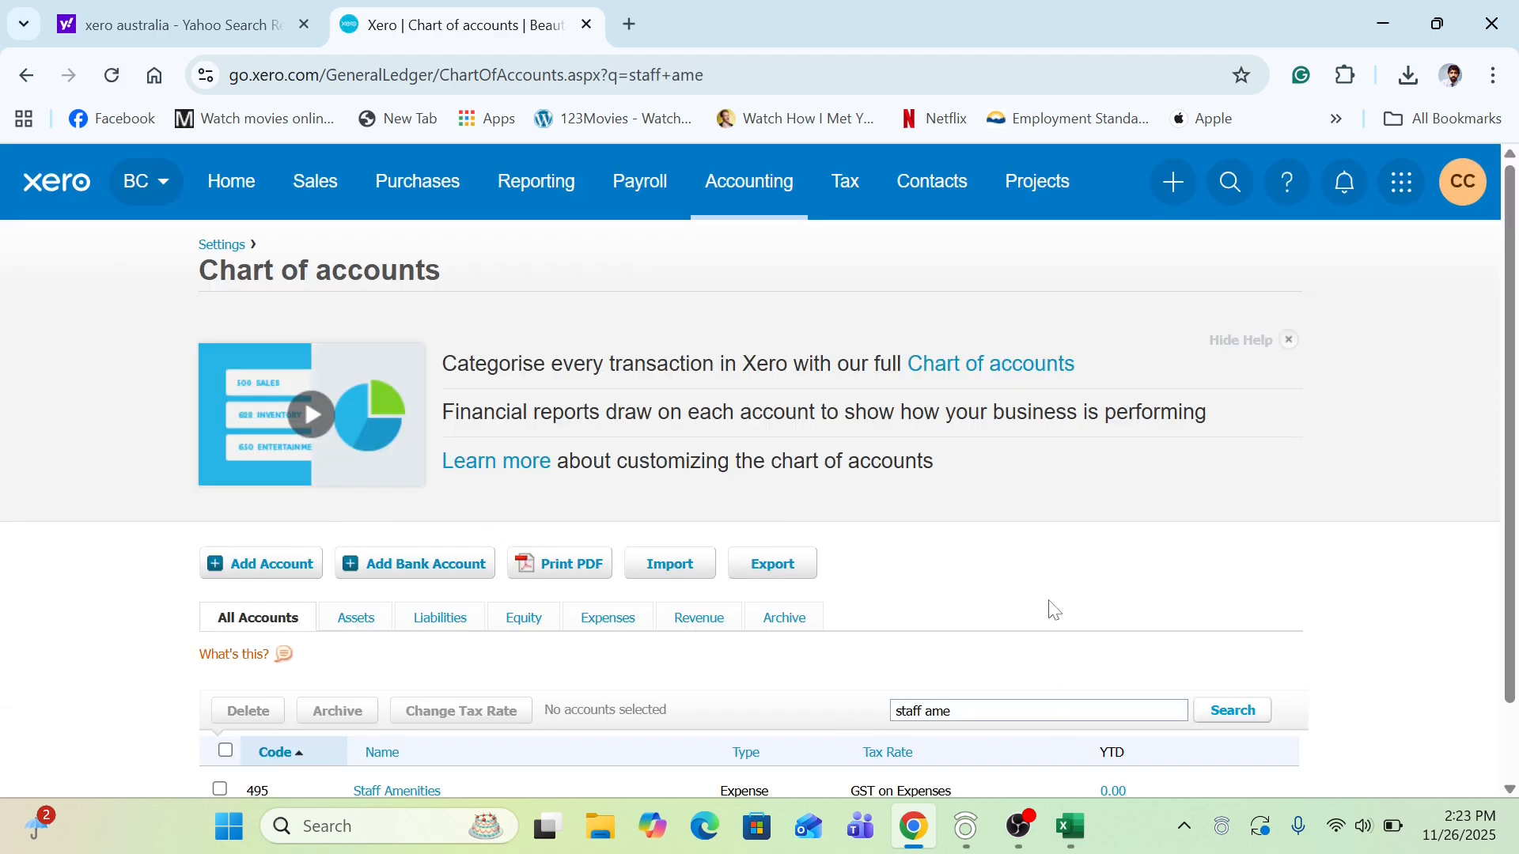
pyautogui.scroll(-2, 1052, 610)
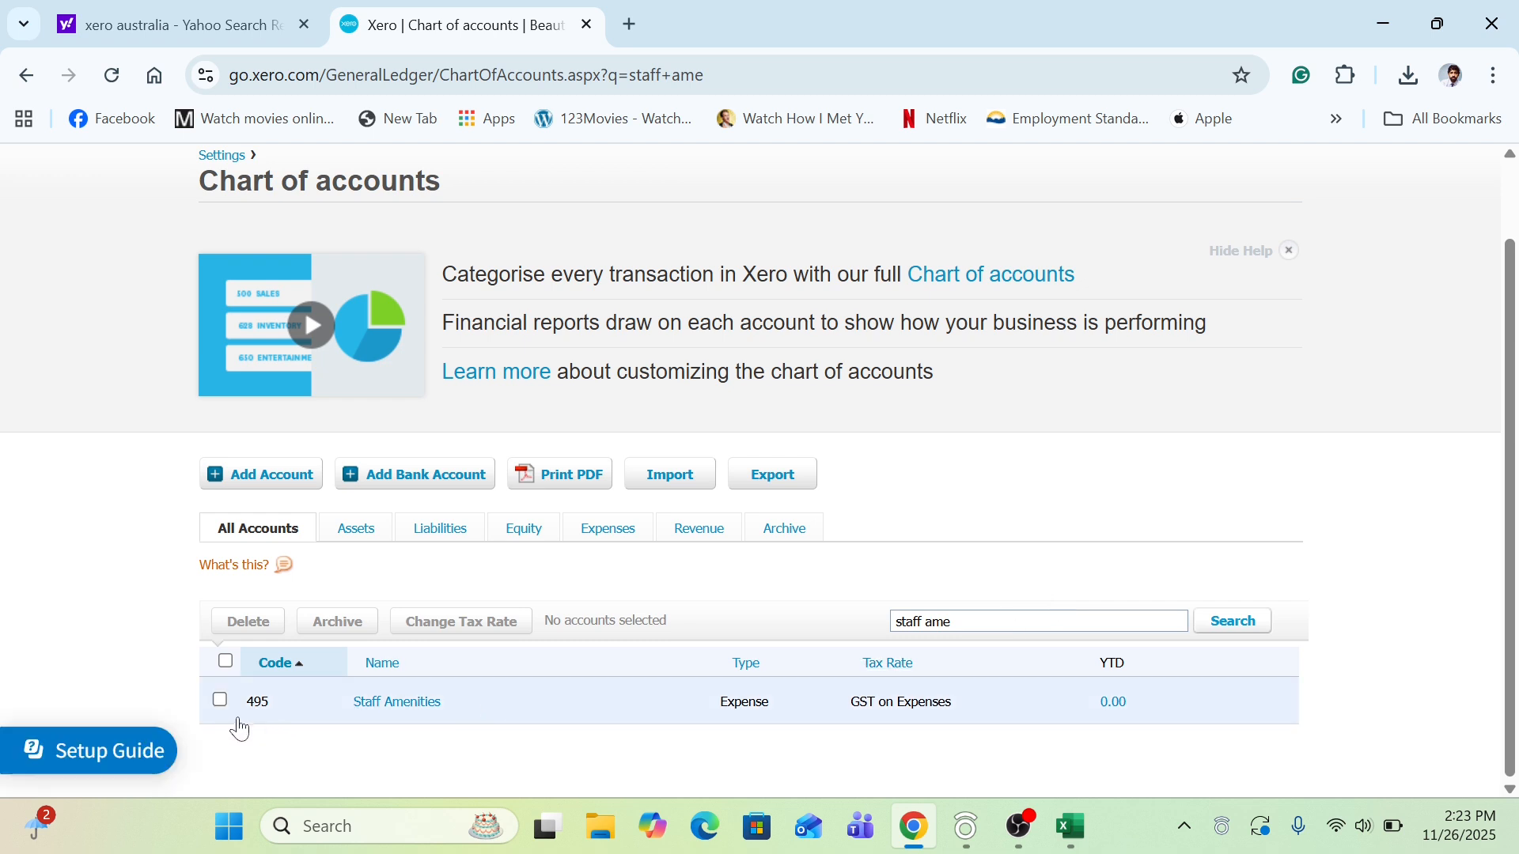
pyautogui.click(220, 700)
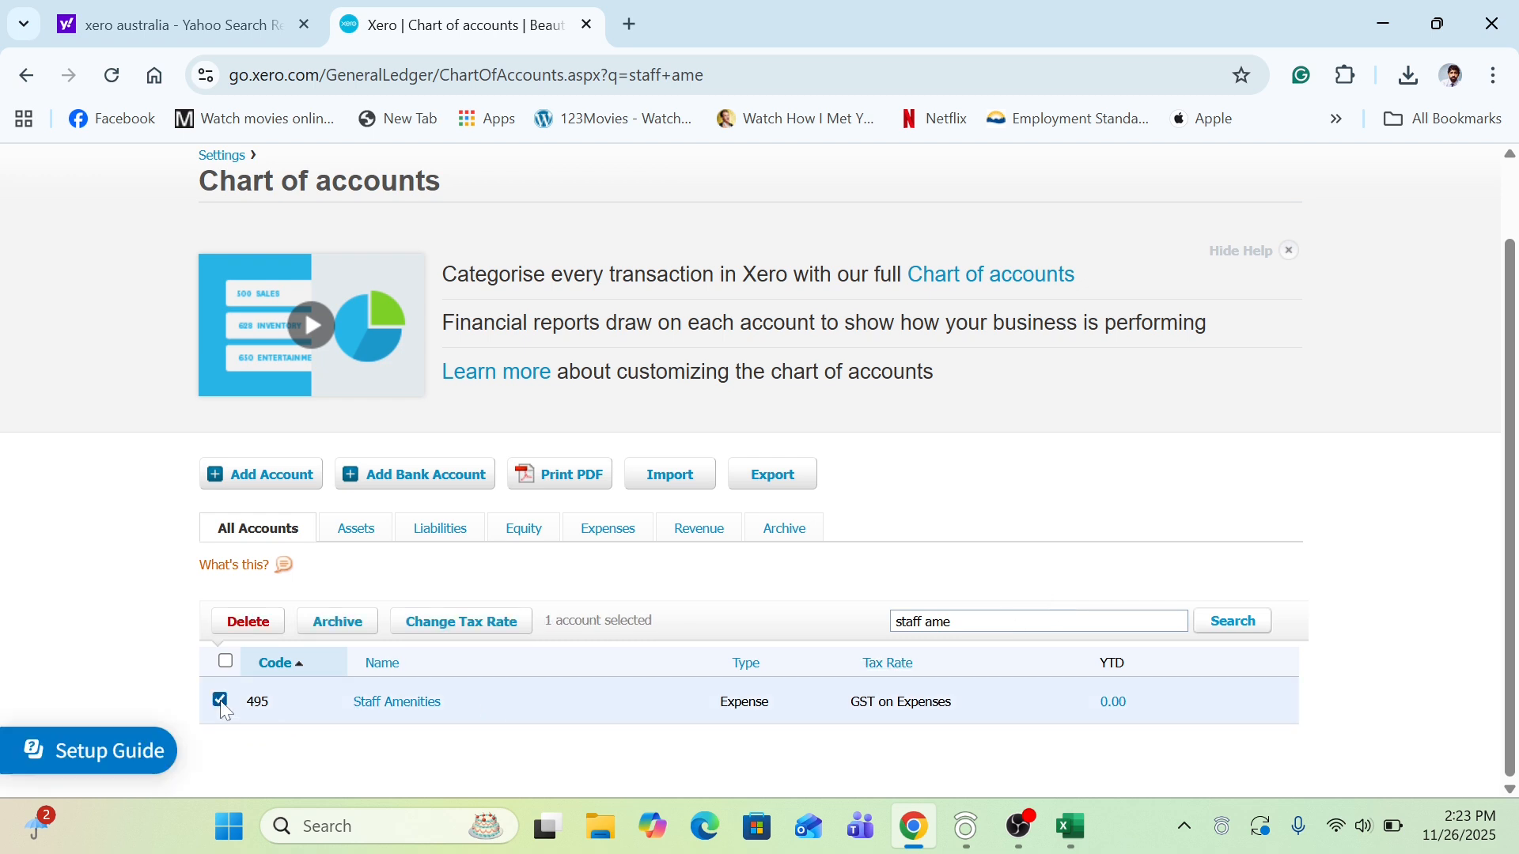
pyautogui.click(248, 622)
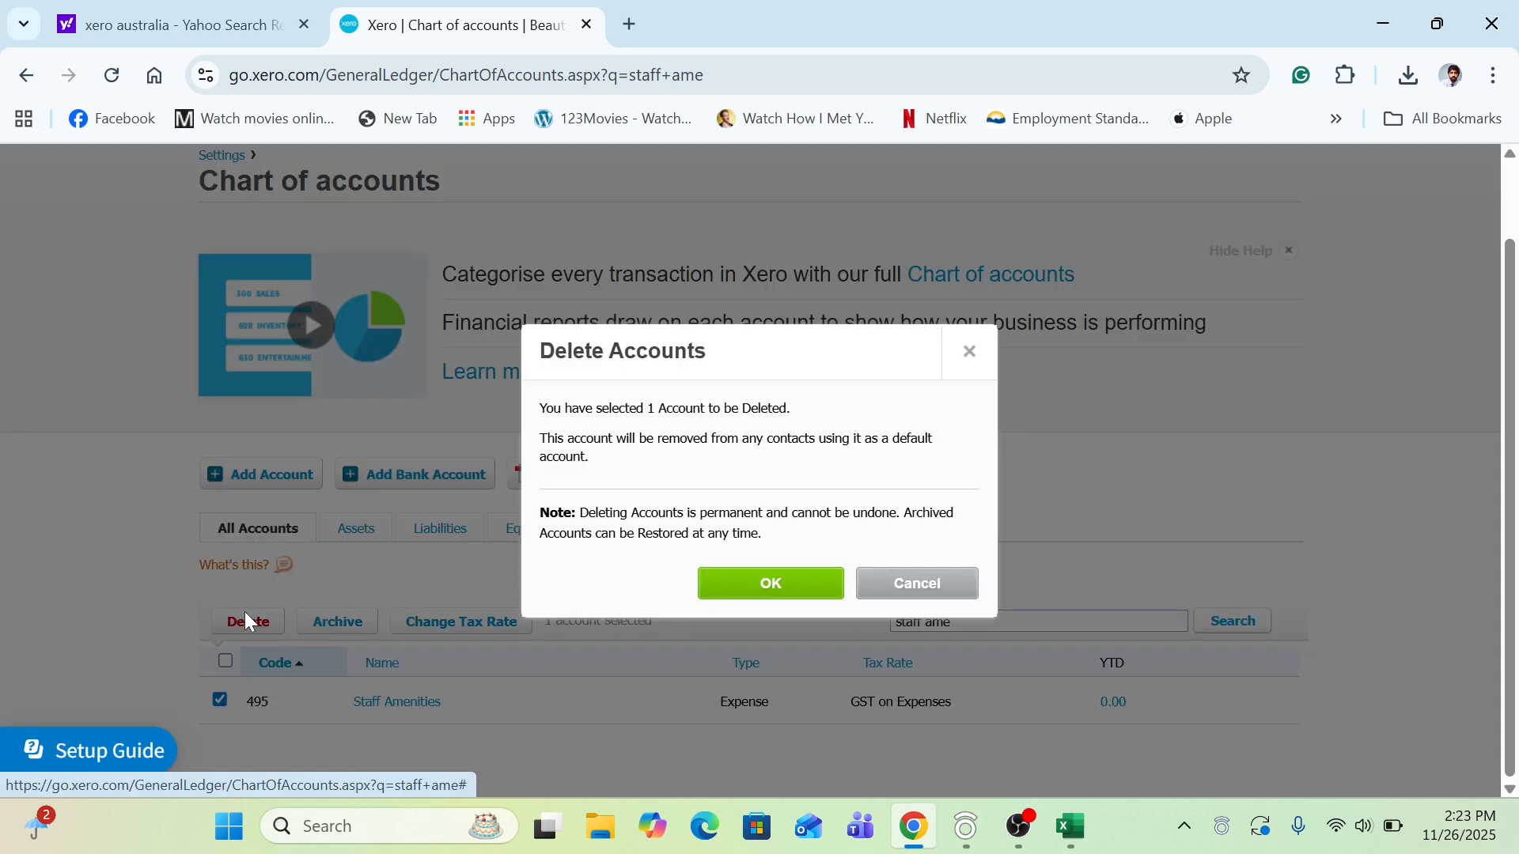
pyautogui.click(773, 582)
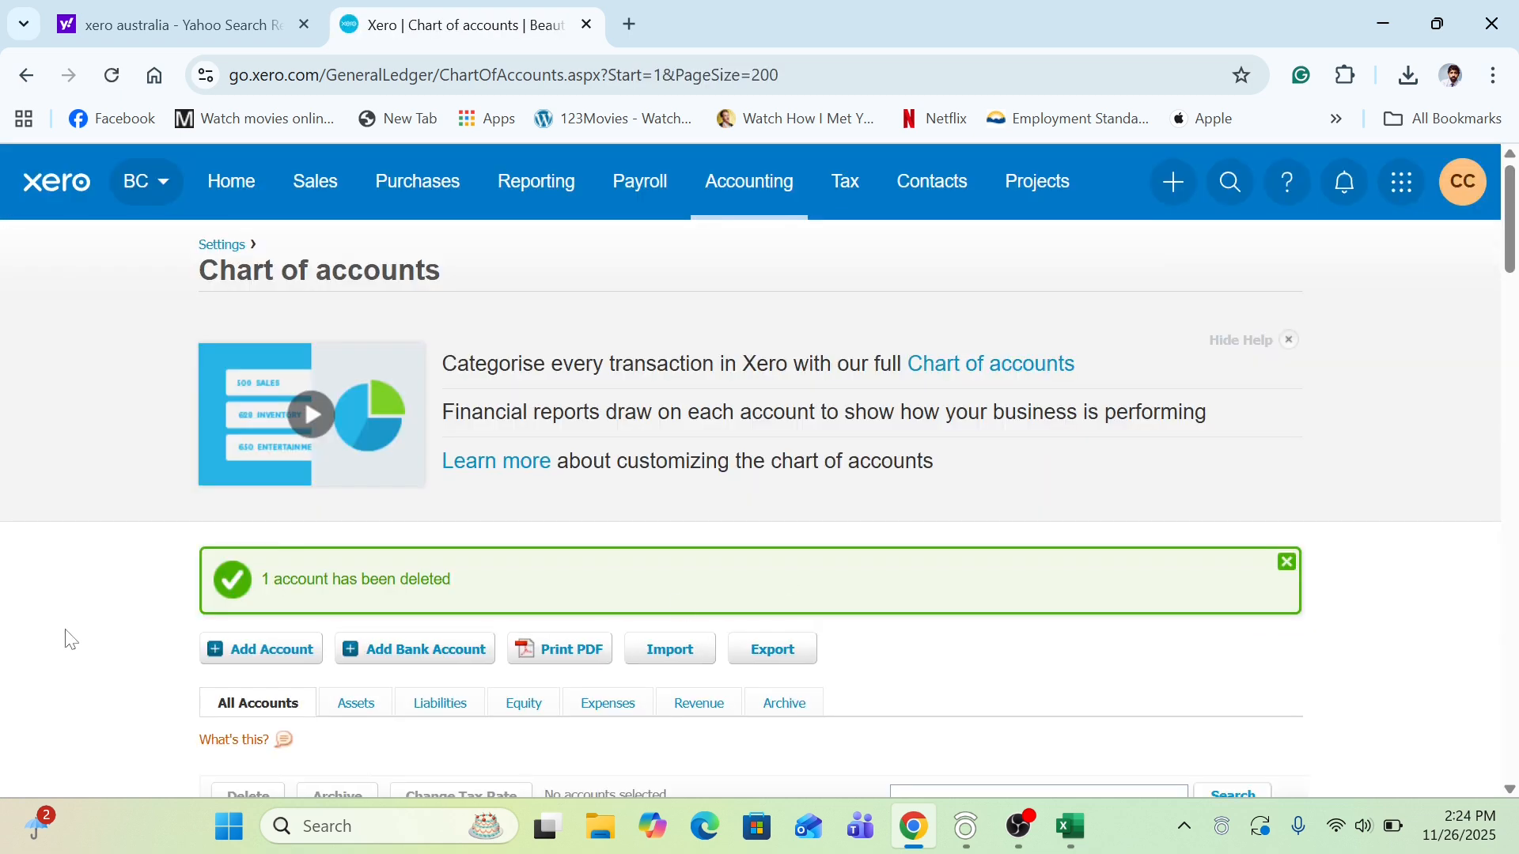
pyautogui.scroll(-2, 69, 639)
pyautogui.scroll(-6, 70, 639)
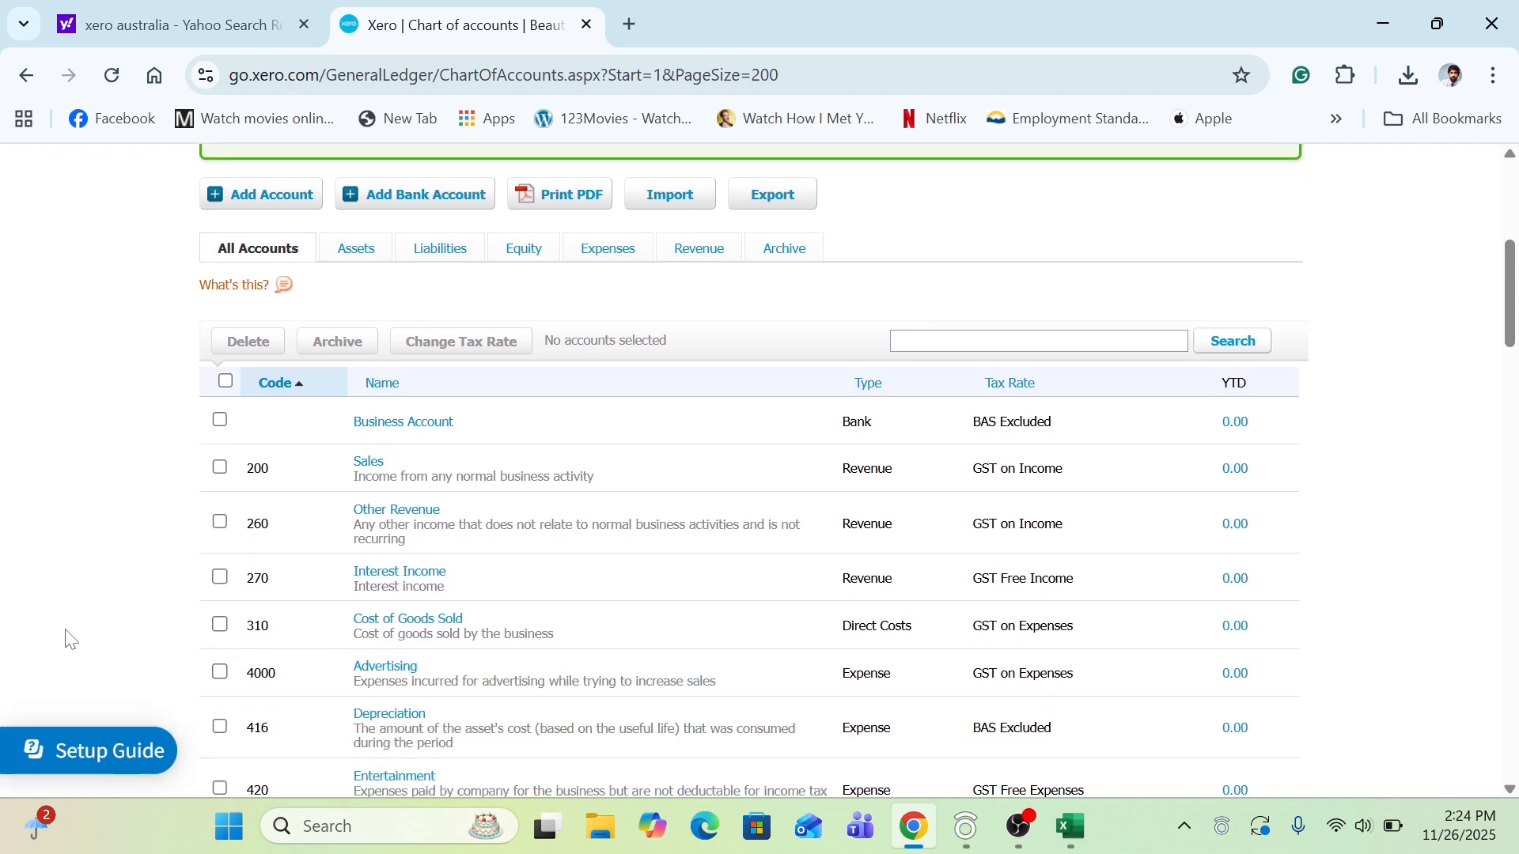